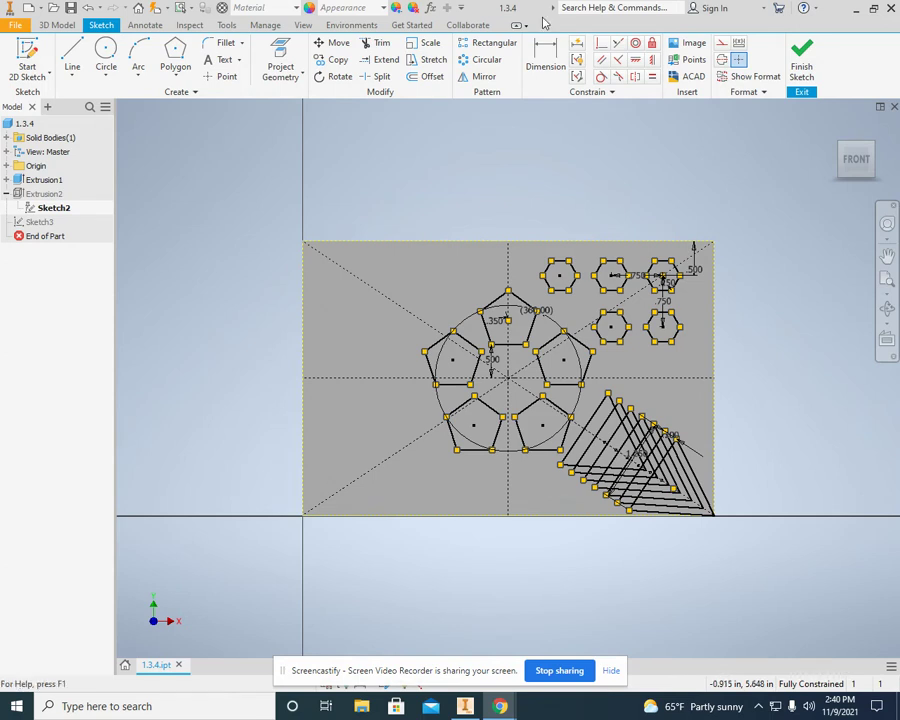
- Finish the open sketch in the 1.3.4 part and create a new part file
{"action": "left_click", "coordinate": [803, 52]}
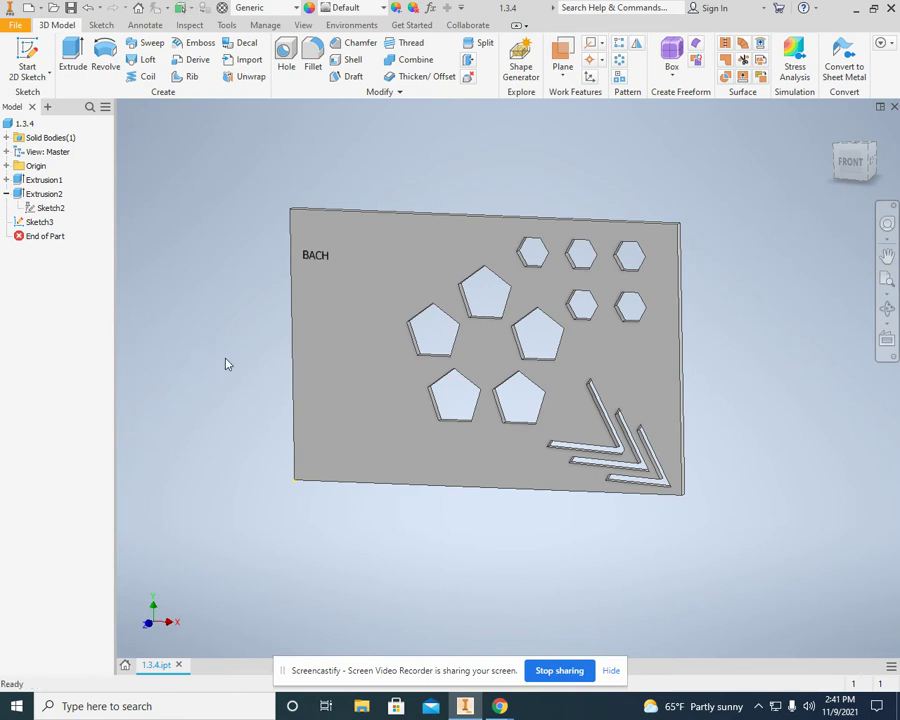
{"action": "left_click", "coordinate": [15, 24]}
{"action": "mouse_move", "coordinate": [35, 78]}
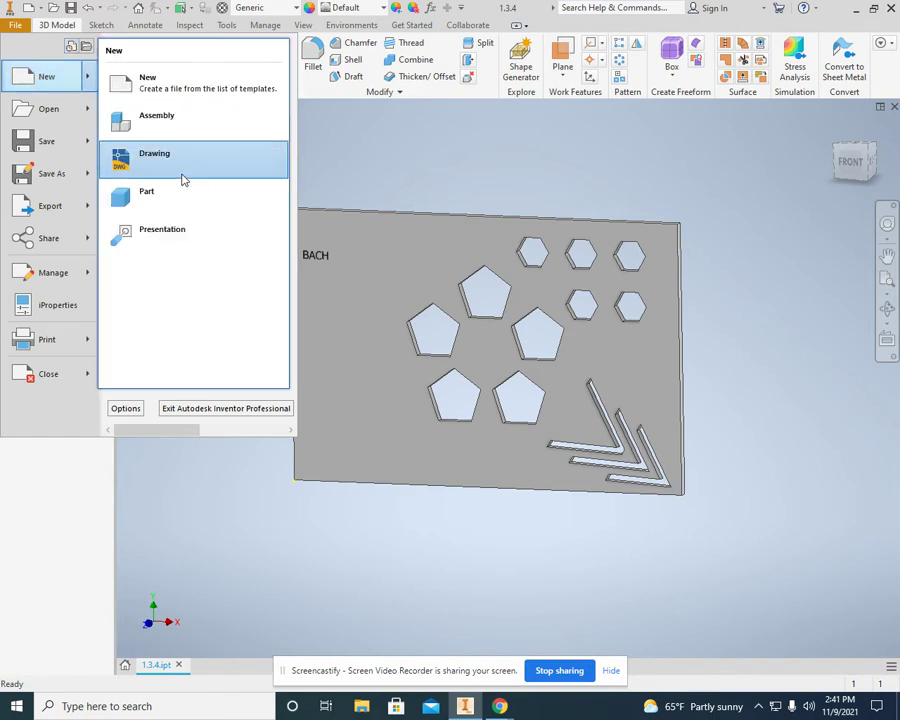
{"action": "left_click", "coordinate": [178, 194]}
- Start a sketch on the front plane and draw a two-point rectangle from the origin, 6 in wide and 4 in high
{"action": "left_click", "coordinate": [40, 80]}
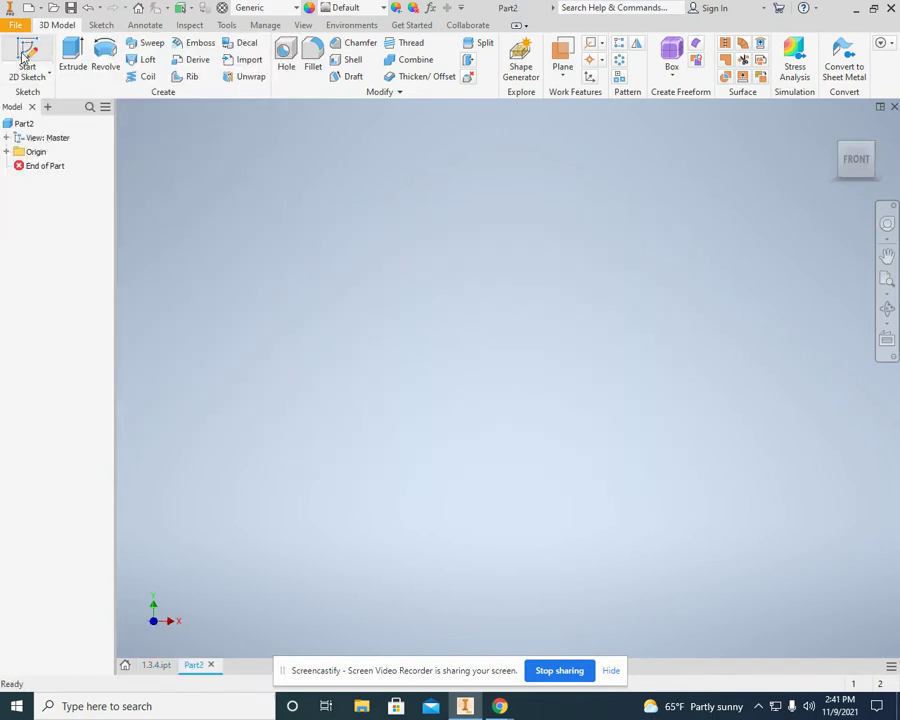
{"action": "left_click", "coordinate": [449, 237]}
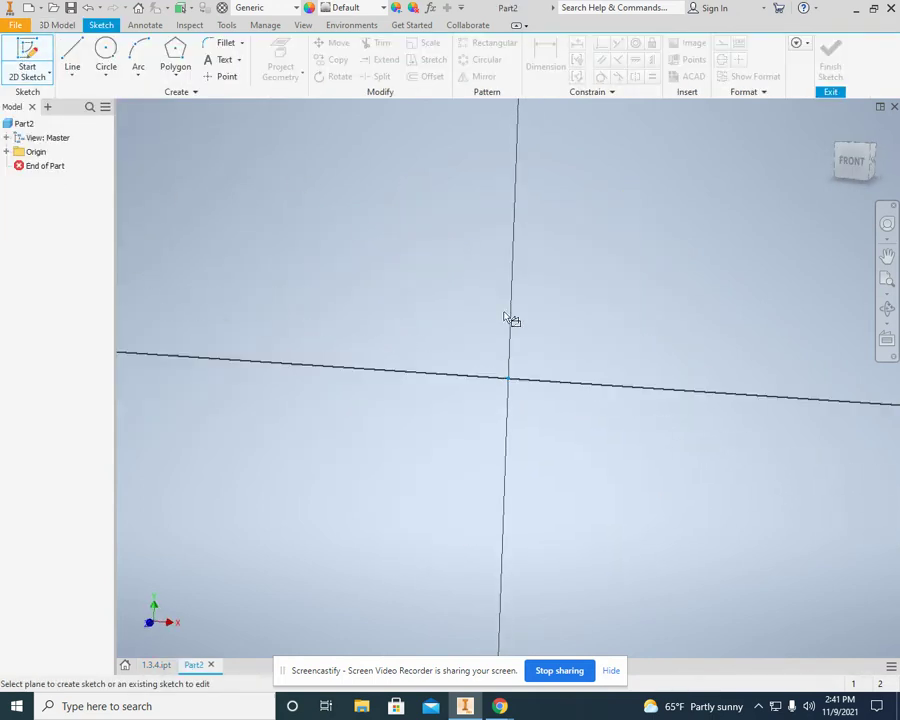
{"action": "left_click", "coordinate": [178, 76]}
{"action": "left_click", "coordinate": [192, 99]}
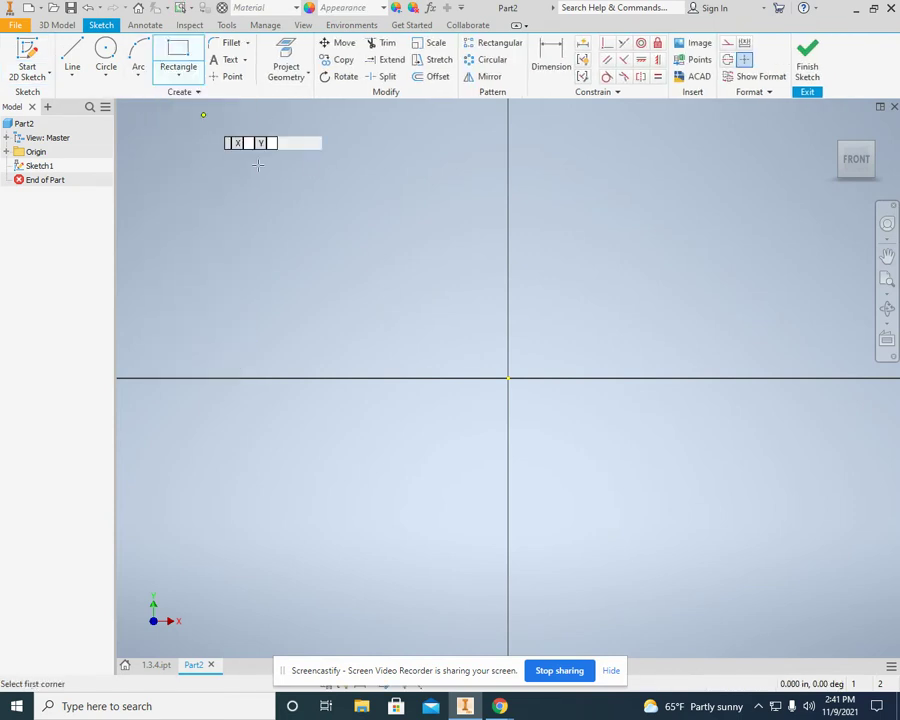
{"action": "left_click", "coordinate": [509, 378]}
{"action": "middle_click_drag", "start_coordinate": [766, 190], "coordinate": [468, 298]}
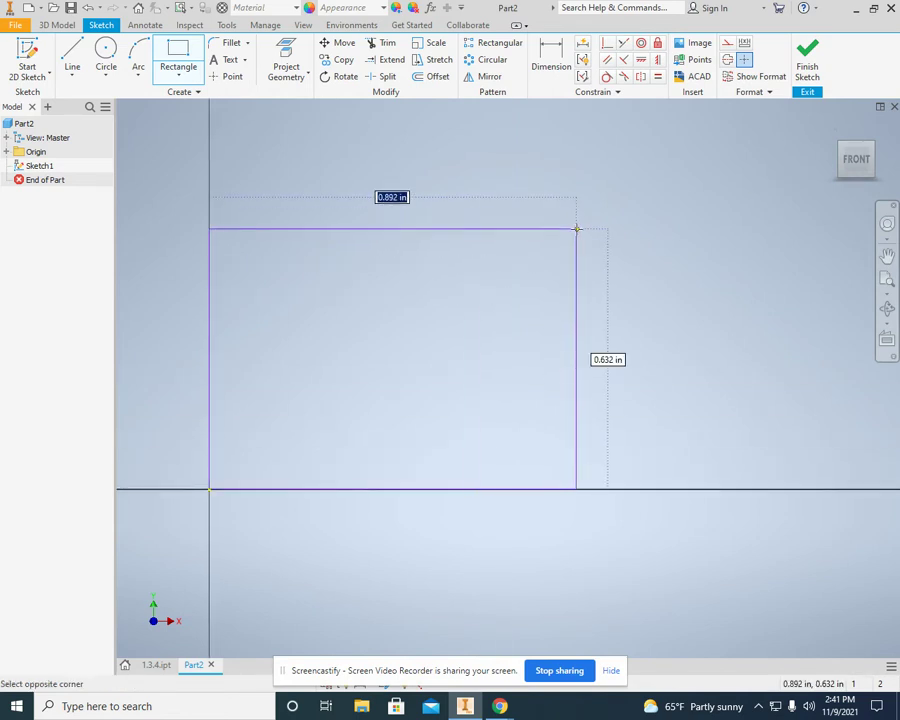
{"action": "type", "text": "6"}
{"action": "key", "text": "Tab"}
{"action": "type", "text": "4"}
{"action": "key", "text": "Return"}
{"action": "scroll", "coordinate": [576, 228], "scroll_direction": "up", "scroll_amount": 2}
{"action": "scroll", "coordinate": [548, 232], "scroll_direction": "up", "scroll_amount": 4}
{"action": "middle_click_drag", "start_coordinate": [587, 225], "coordinate": [518, 462]}
{"action": "scroll", "coordinate": [518, 462], "scroll_direction": "up", "scroll_amount": 2}
{"action": "right_click", "coordinate": [533, 436]}
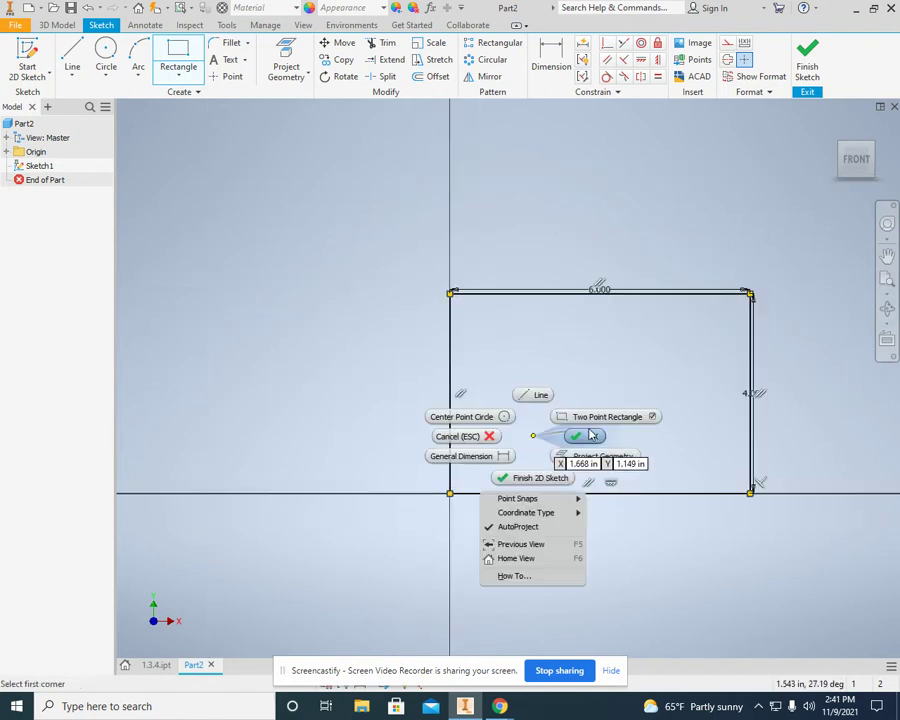
{"action": "left_click", "coordinate": [591, 437]}
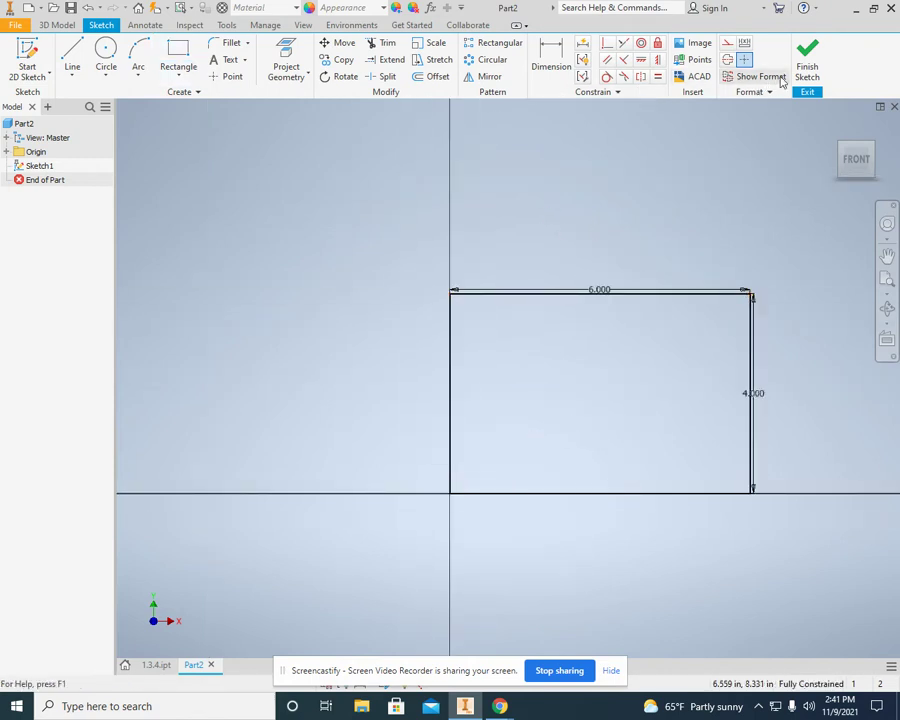
- Finish the sketch and extrude the rectangle .25 in into a plate
{"action": "left_click", "coordinate": [809, 60]}
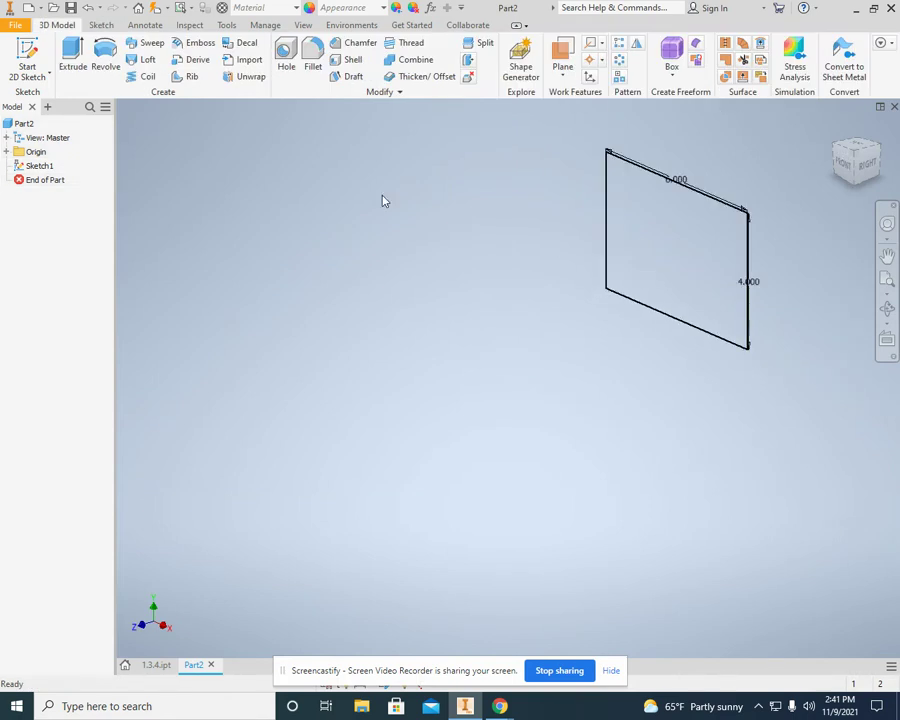
{"action": "left_click", "coordinate": [78, 58]}
{"action": "left_click_drag", "start_coordinate": [234, 242], "coordinate": [185, 242]}
{"action": "key", "text": "BackSpace"}
{"action": "type", "text": ".25"}
{"action": "left_click", "coordinate": [150, 281]}
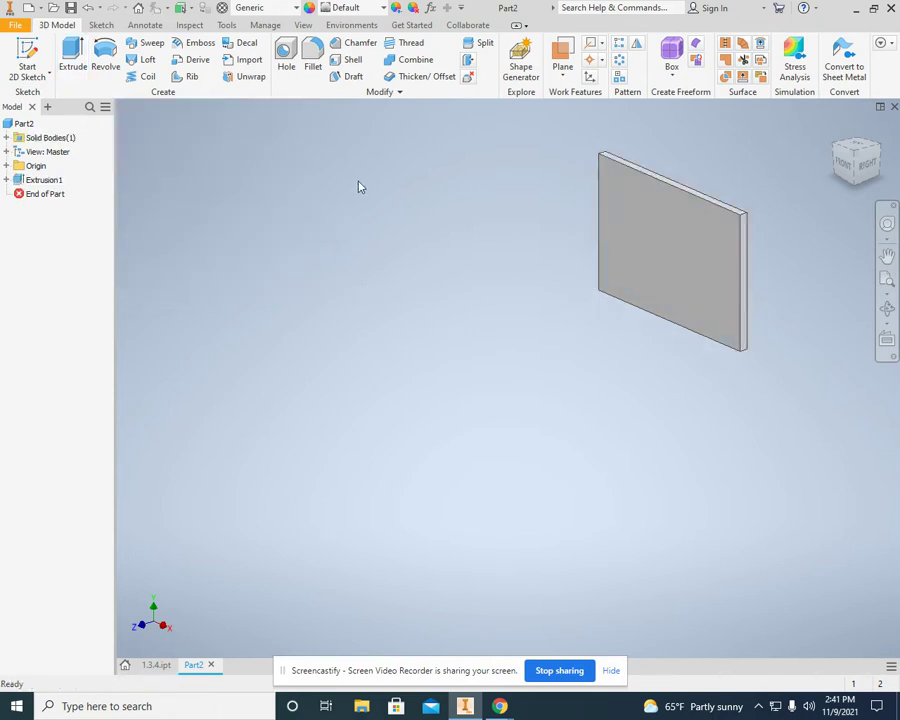
- Start a new 2D sketch on the plate's front face
{"action": "left_click", "coordinate": [27, 58]}
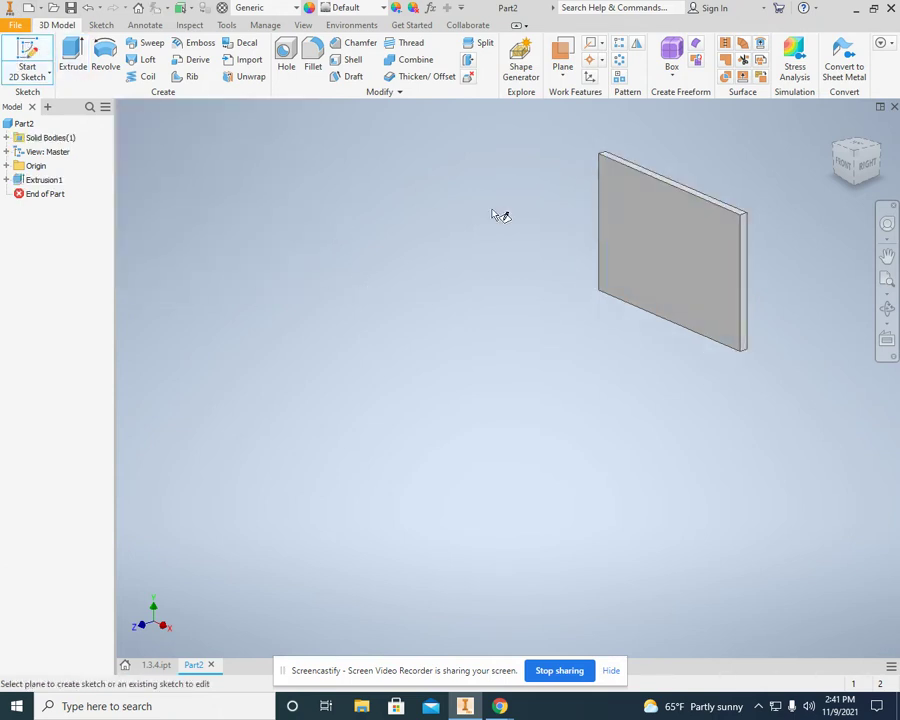
{"action": "left_click", "coordinate": [665, 232]}
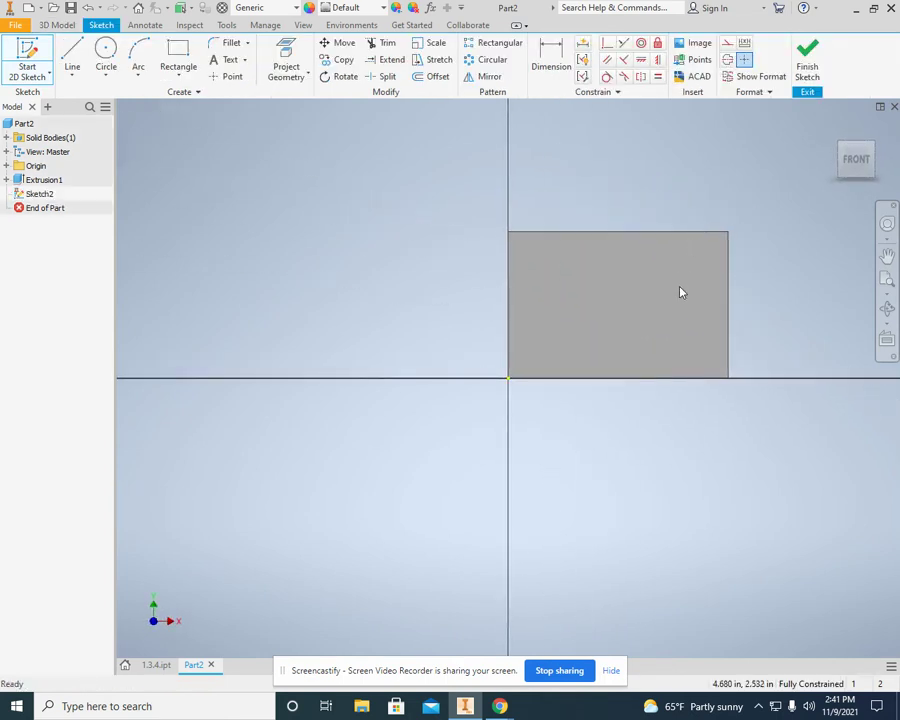
{"action": "scroll", "coordinate": [680, 292], "scroll_direction": "up", "scroll_amount": 3}
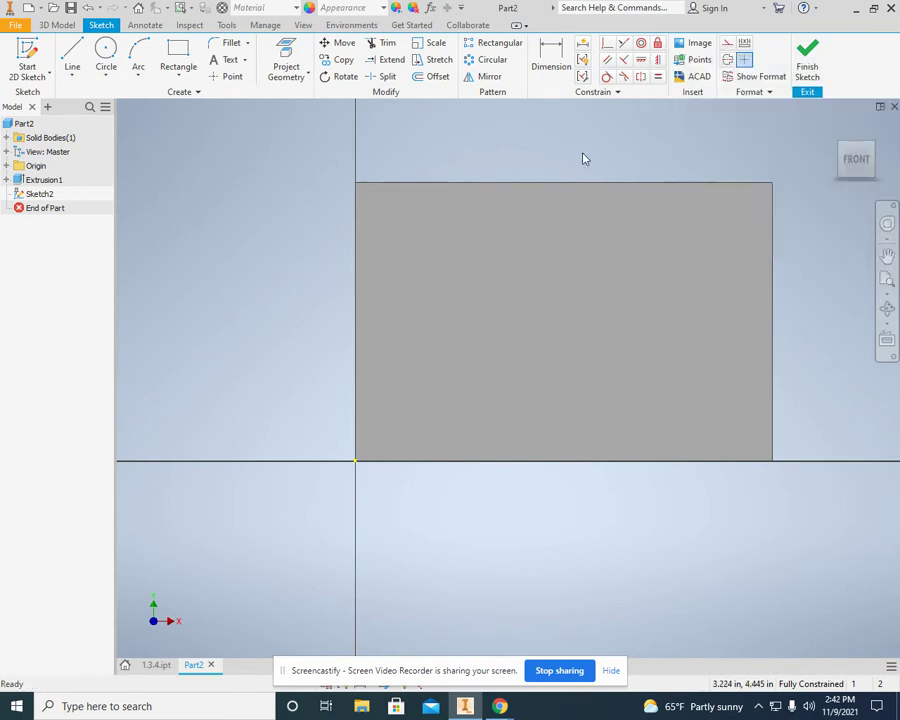
- Turn on construction format and draw a diagonal line from the plate's upper-left corner to its lower-right corner
{"action": "left_click", "coordinate": [729, 44]}
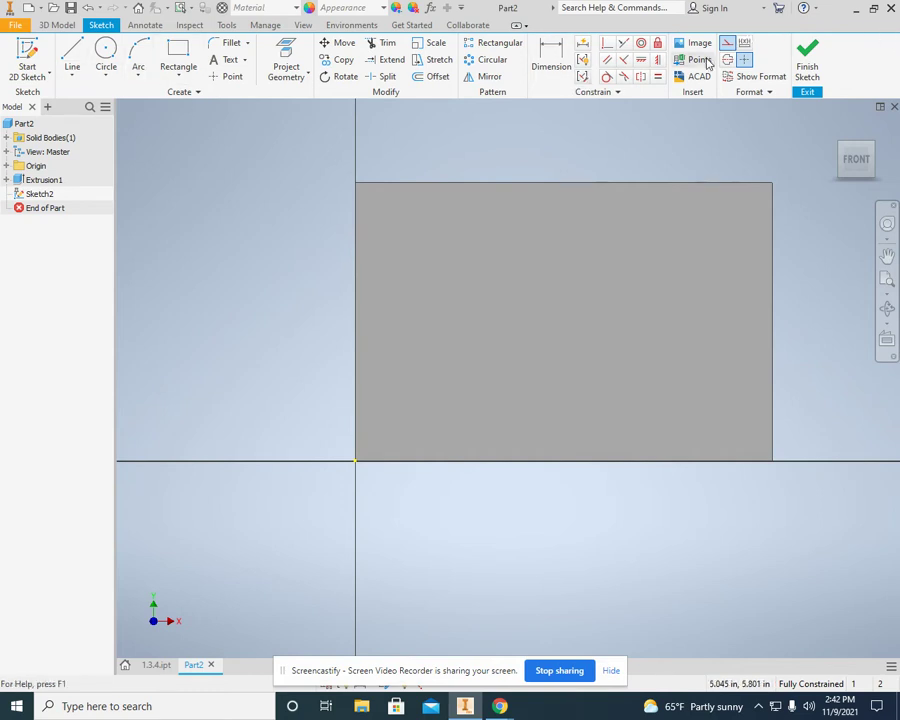
{"action": "left_click", "coordinate": [72, 55]}
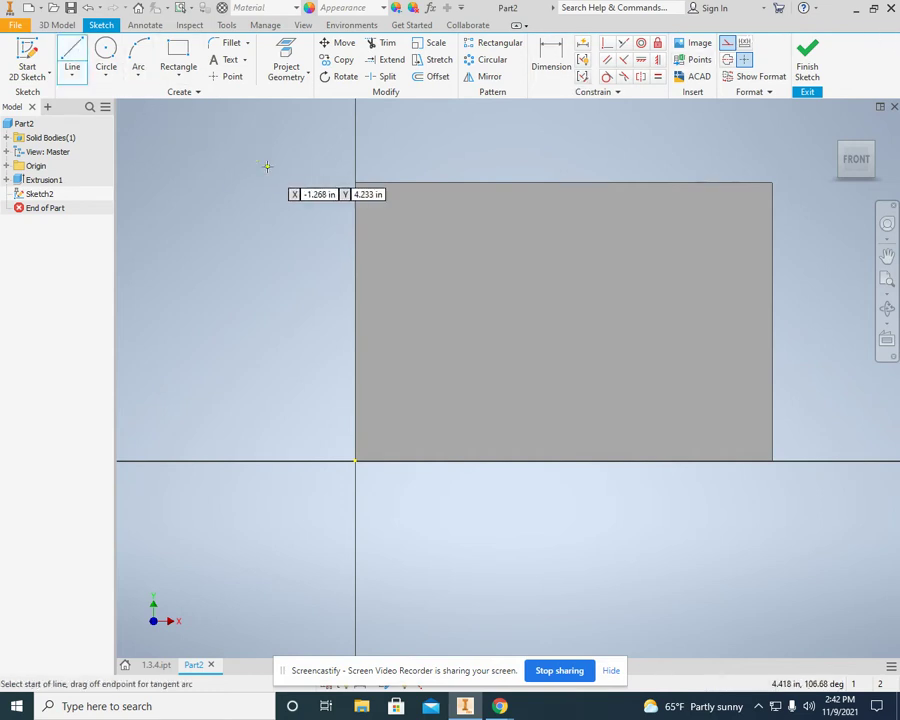
{"action": "left_click", "coordinate": [355, 182]}
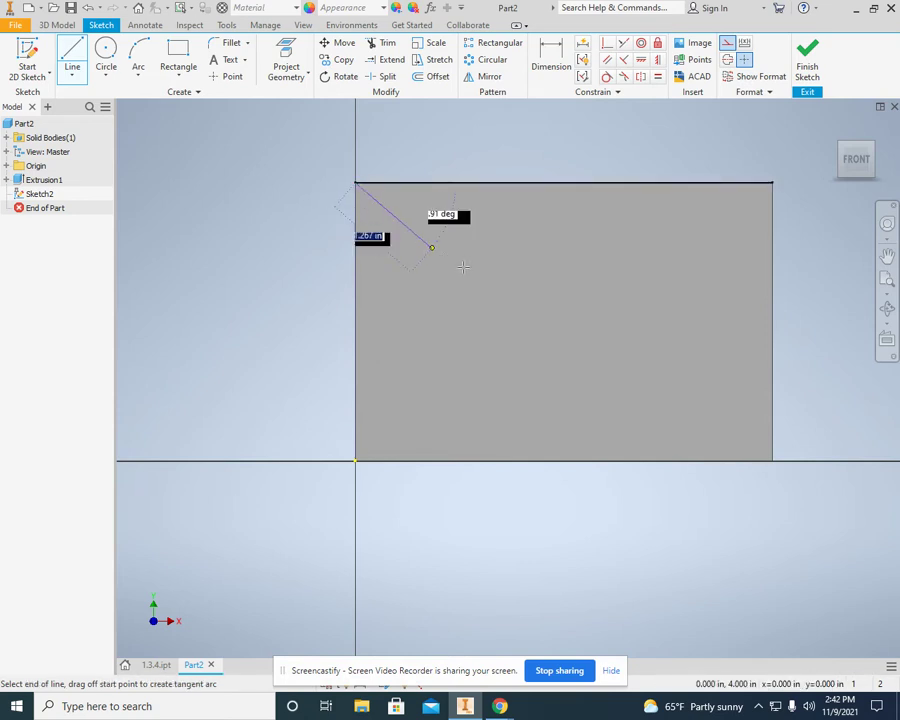
{"action": "left_click", "coordinate": [795, 486]}
{"action": "right_click", "coordinate": [701, 330]}
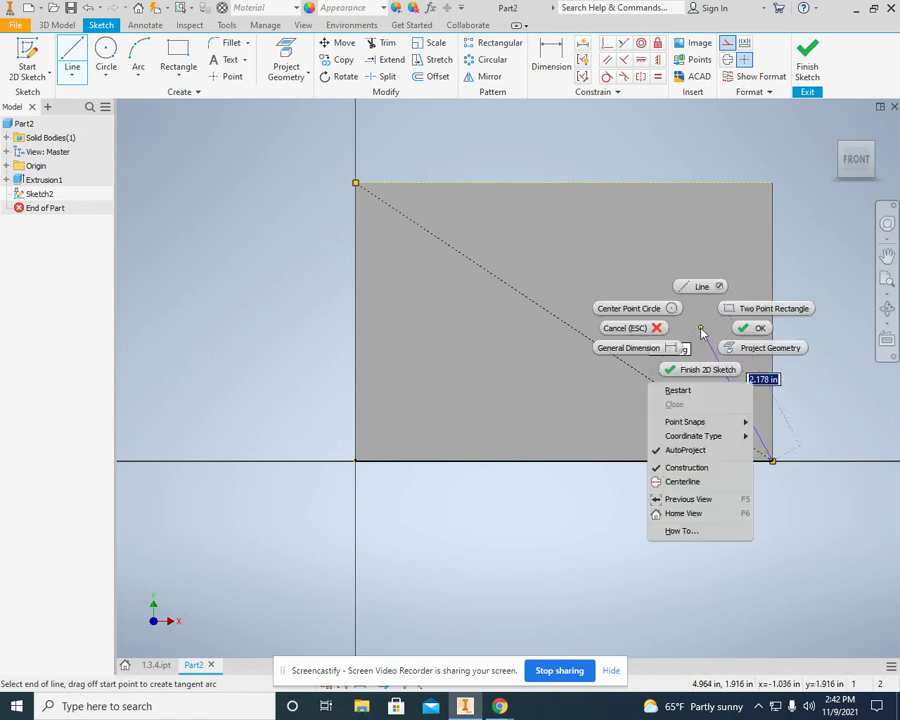
{"action": "left_click", "coordinate": [750, 328]}
- Draw a second construction diagonal from the plate's upper-right corner to its lower-left corner
{"action": "right_click", "coordinate": [698, 261]}
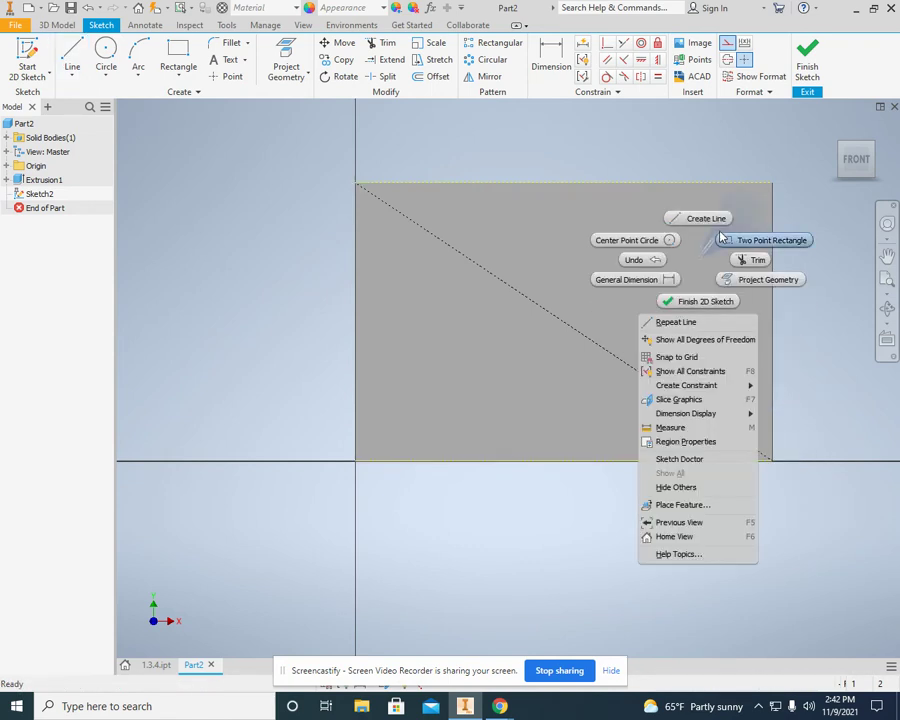
{"action": "left_click", "coordinate": [702, 218]}
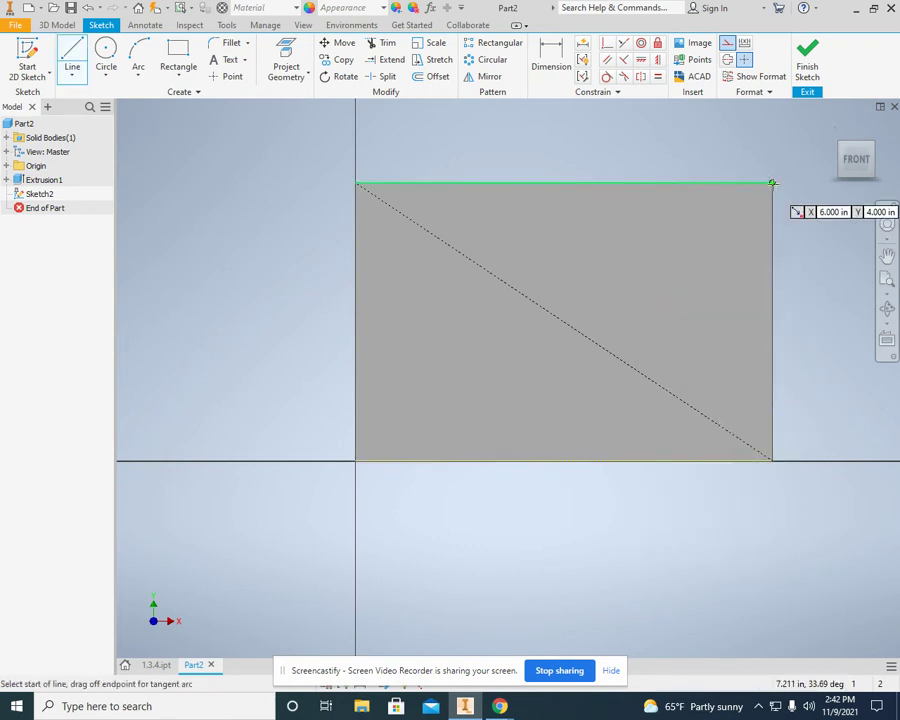
{"action": "left_click", "coordinate": [772, 183]}
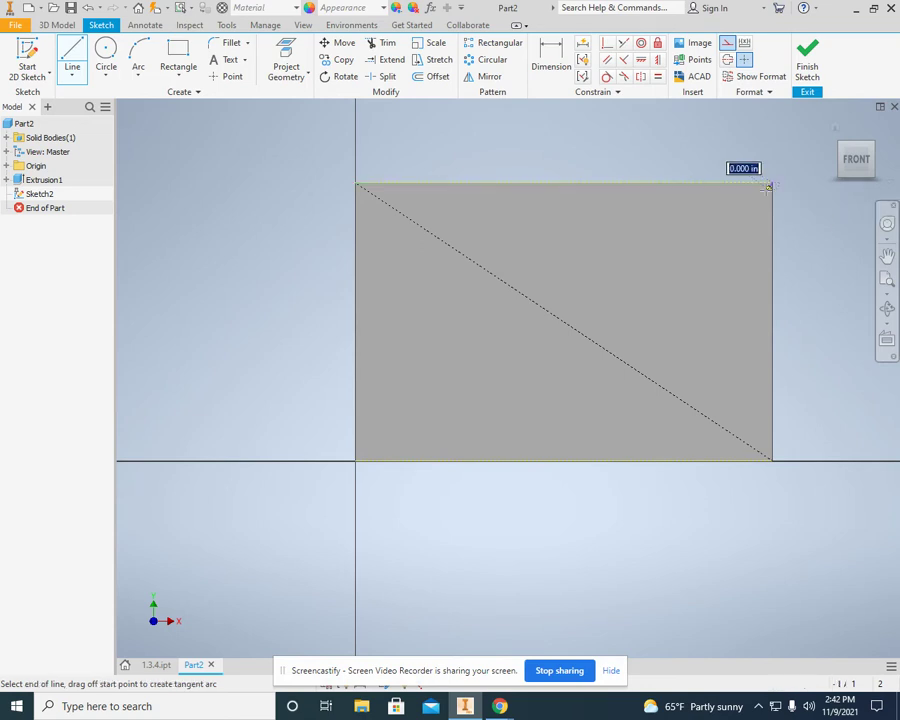
{"action": "left_click", "coordinate": [355, 460]}
{"action": "right_click", "coordinate": [388, 395]}
{"action": "left_click", "coordinate": [448, 397]}
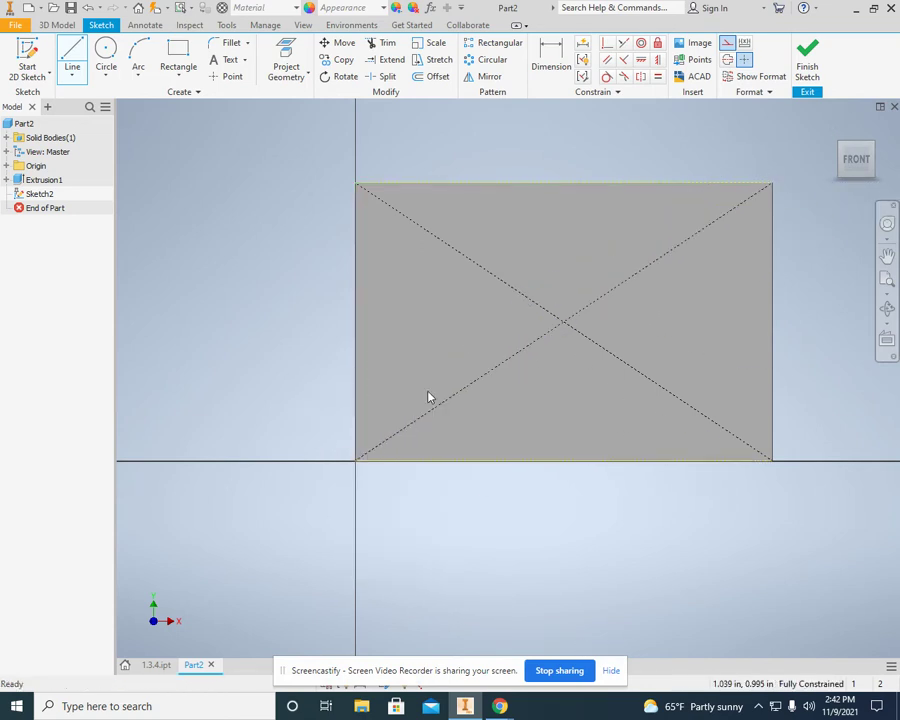
- Draw a horizontal construction line between the midpoints of the plate's left and right edges
{"action": "right_click", "coordinate": [386, 308]}
{"action": "left_click", "coordinate": [390, 267]}
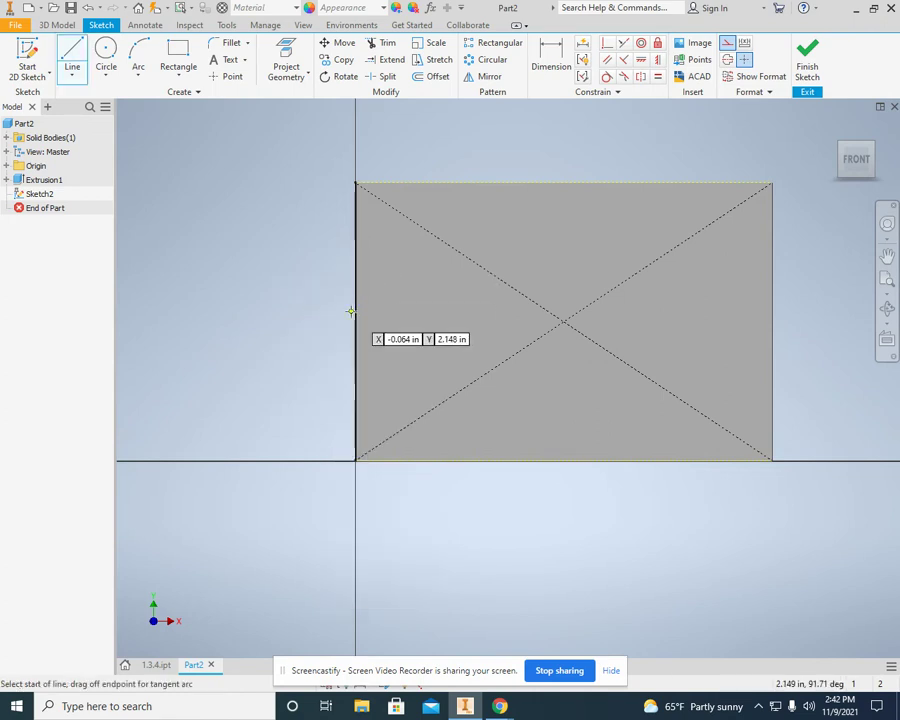
{"action": "left_click", "coordinate": [355, 322]}
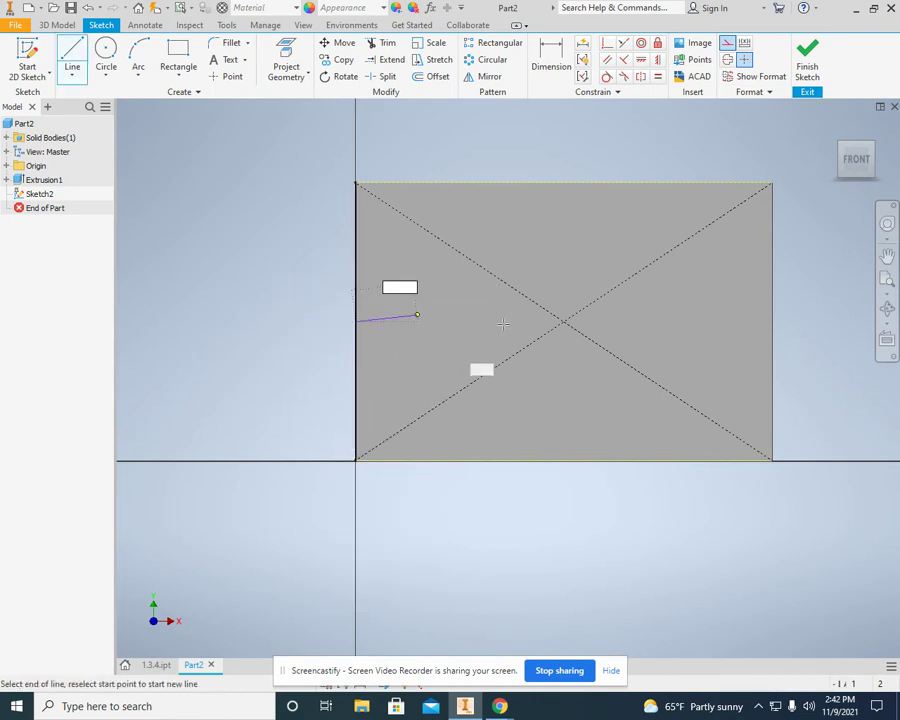
{"action": "left_click", "coordinate": [772, 322]}
{"action": "right_click", "coordinate": [735, 305]}
{"action": "left_click", "coordinate": [772, 307]}
- Draw a vertical construction line between the midpoints of the plate's top and bottom edges
{"action": "right_click", "coordinate": [551, 226]}
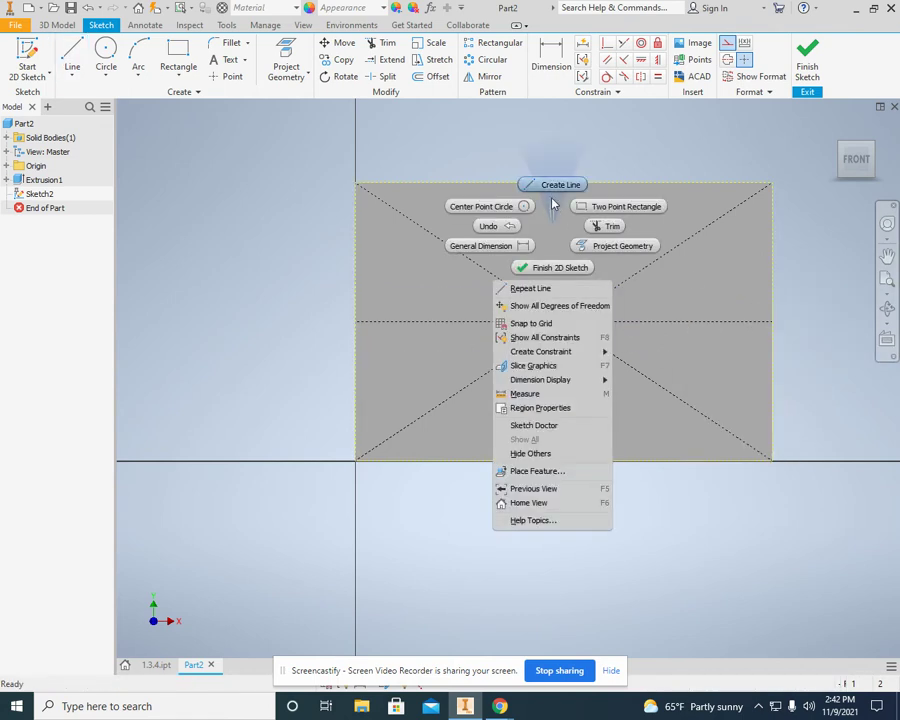
{"action": "left_click", "coordinate": [550, 185]}
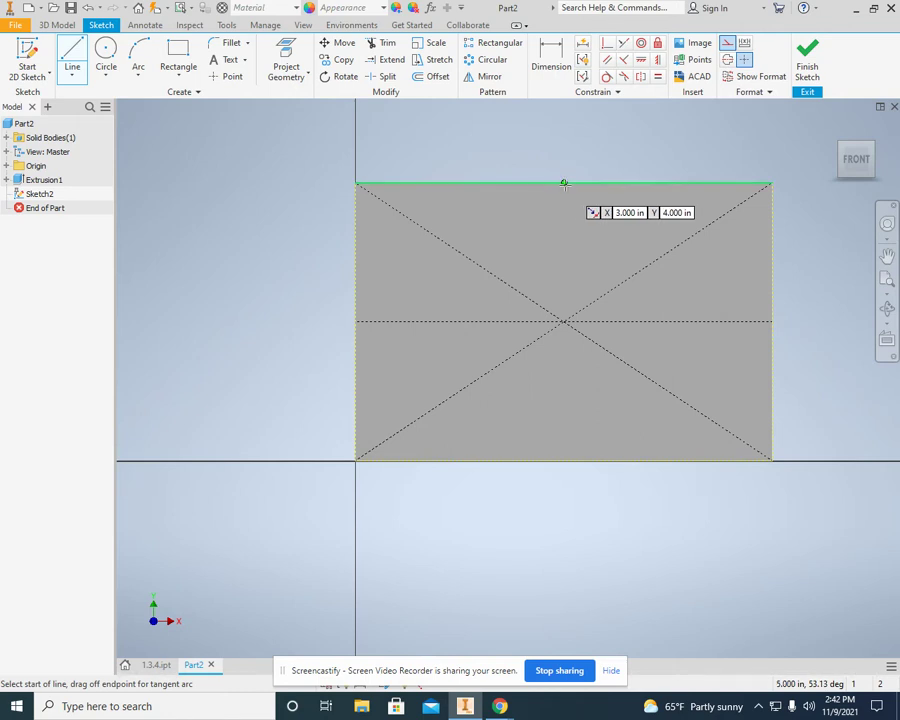
{"action": "left_click", "coordinate": [564, 184]}
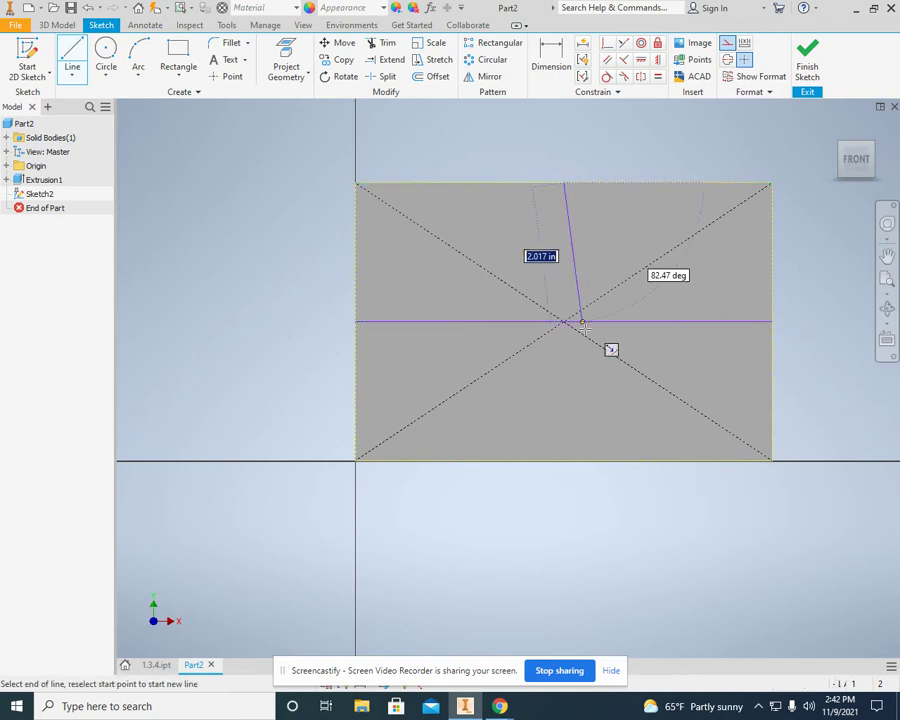
{"action": "left_click", "coordinate": [563, 461]}
{"action": "right_click", "coordinate": [584, 406]}
{"action": "left_click", "coordinate": [636, 402]}
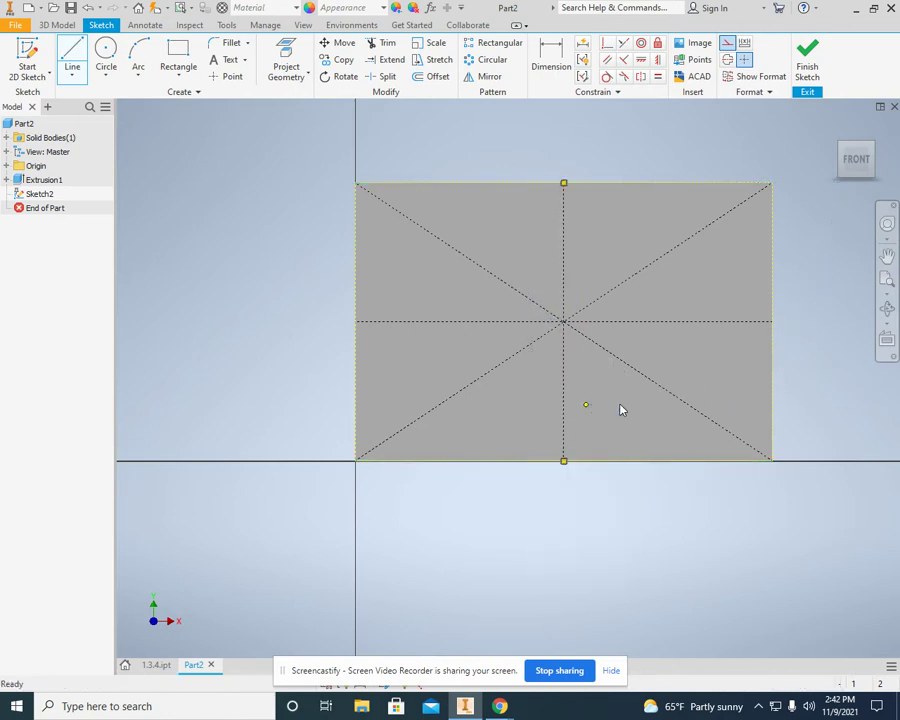
- With construction format off, draw an inscribed five-sided polygon centred on the vertical construction line, above the plate's centre
{"action": "scroll", "coordinate": [490, 278], "scroll_direction": "up", "scroll_amount": 4}
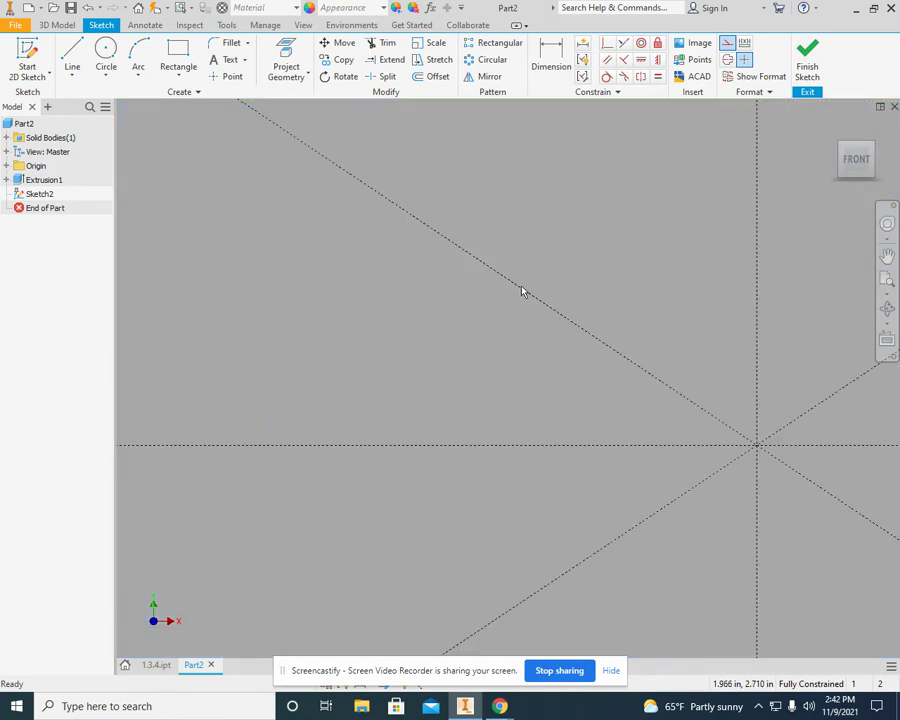
{"action": "scroll", "coordinate": [572, 331], "scroll_direction": "down", "scroll_amount": 4}
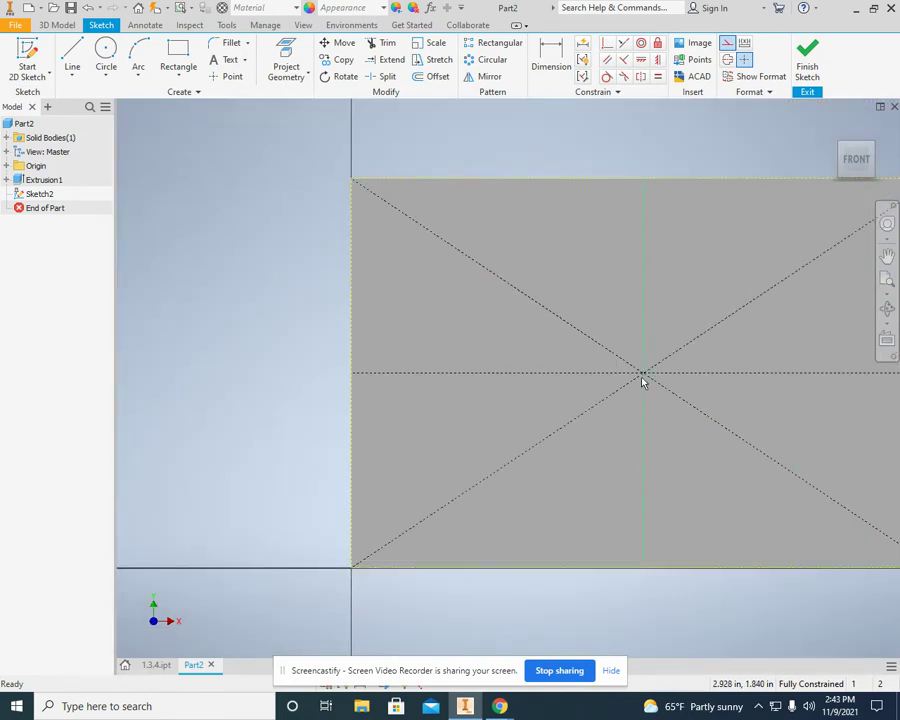
{"action": "left_click", "coordinate": [642, 374]}
{"action": "scroll", "coordinate": [510, 432], "scroll_direction": "up", "scroll_amount": 3}
{"action": "scroll", "coordinate": [536, 394], "scroll_direction": "down", "scroll_amount": 2}
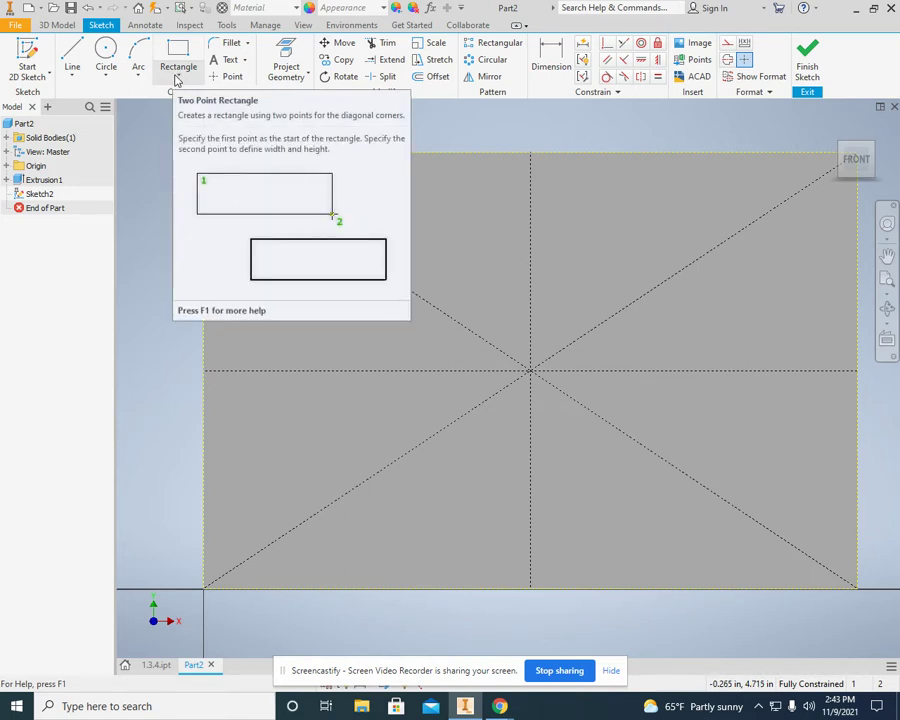
{"action": "left_click", "coordinate": [176, 80]}
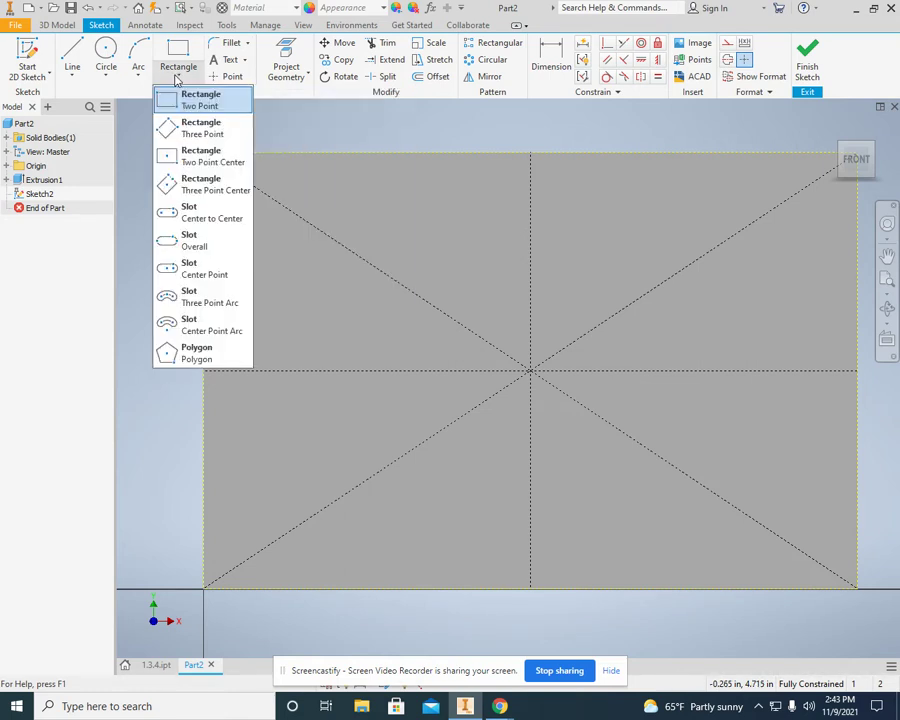
{"action": "left_click", "coordinate": [193, 352]}
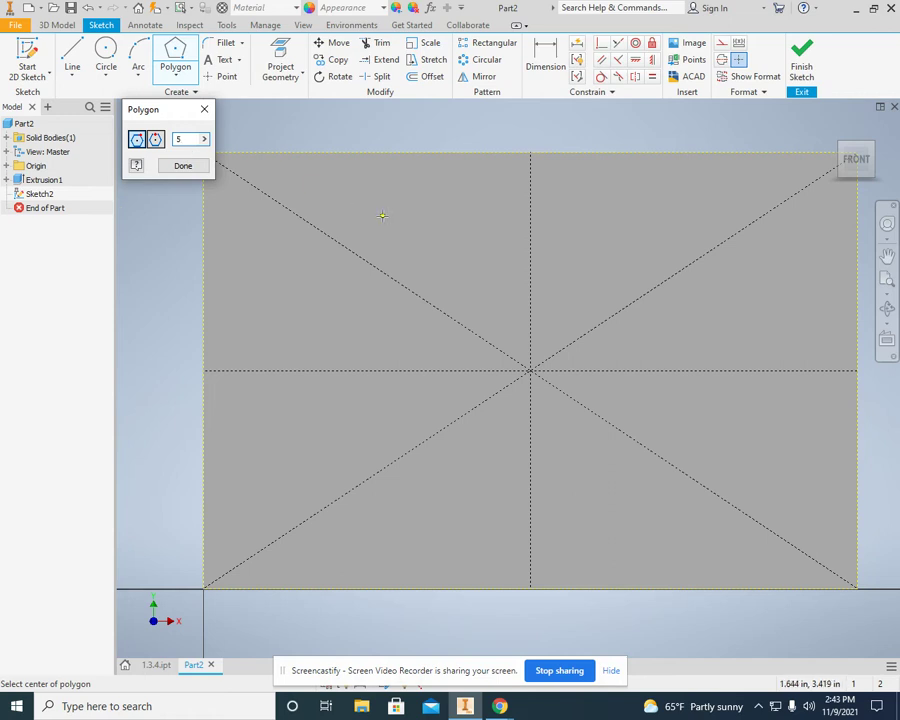
{"action": "left_click", "coordinate": [530, 239]}
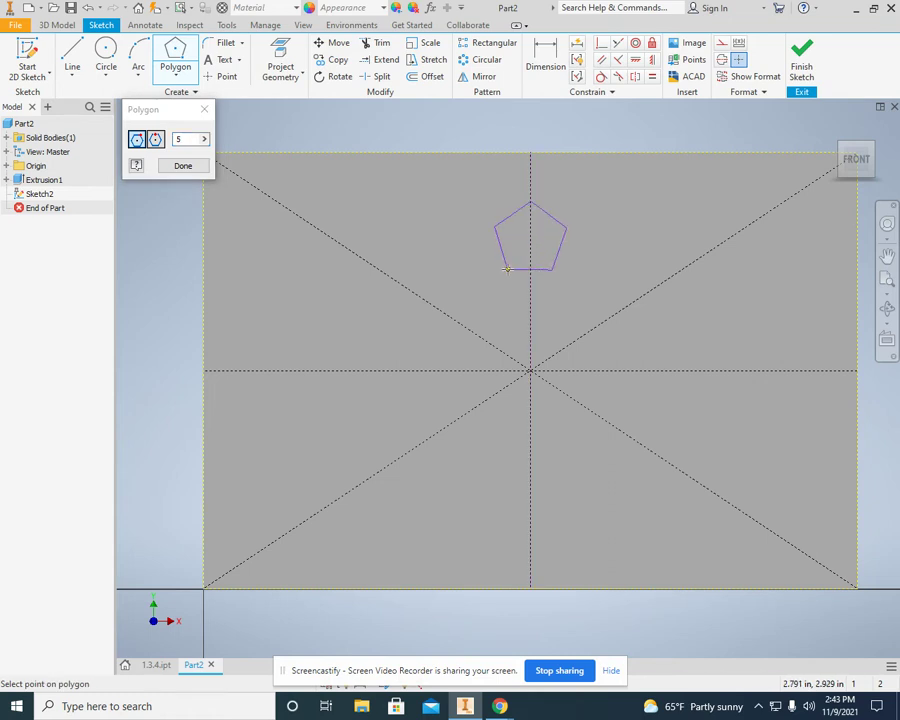
{"action": "left_click", "coordinate": [507, 268]}
{"action": "right_click", "coordinate": [488, 255]}
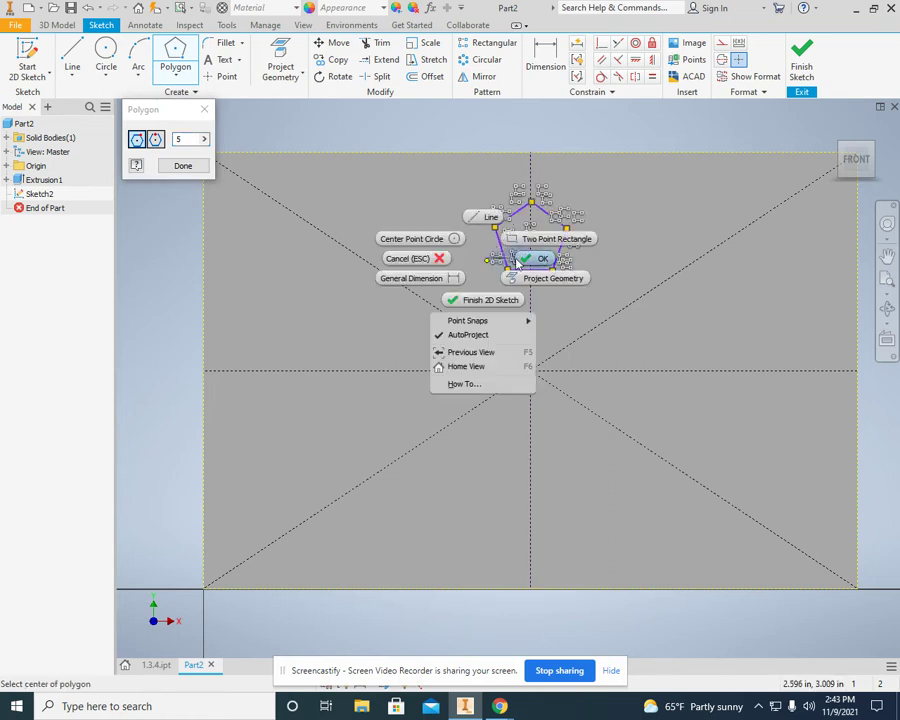
{"action": "left_click", "coordinate": [530, 257]}
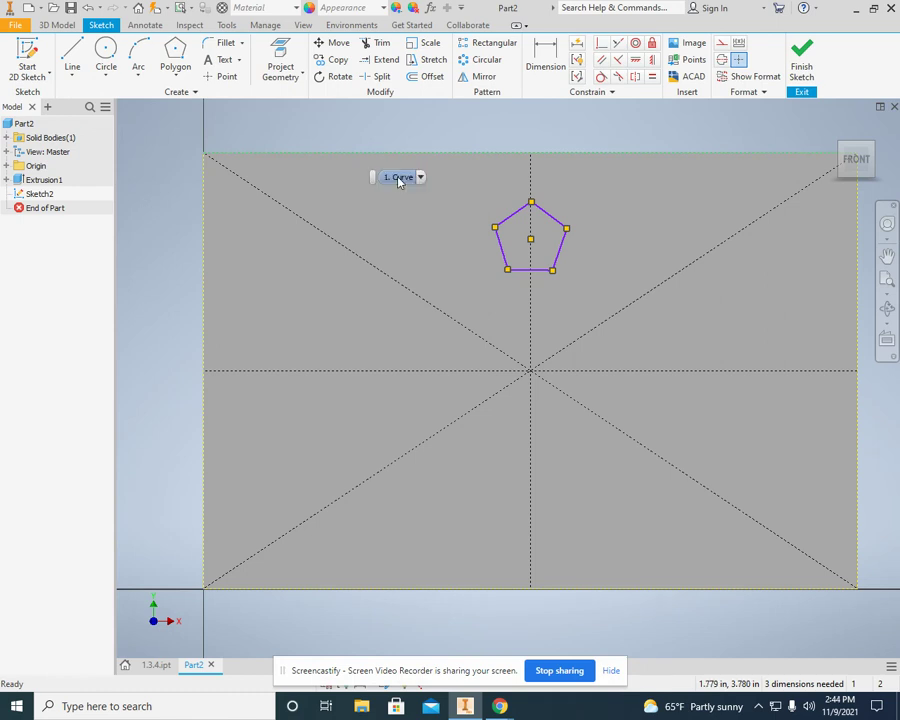
- Dimension the pentagon from its centre point to its lower-right side and set the distance to 0.35 in
{"action": "scroll", "coordinate": [520, 195], "scroll_direction": "up", "scroll_amount": 3}
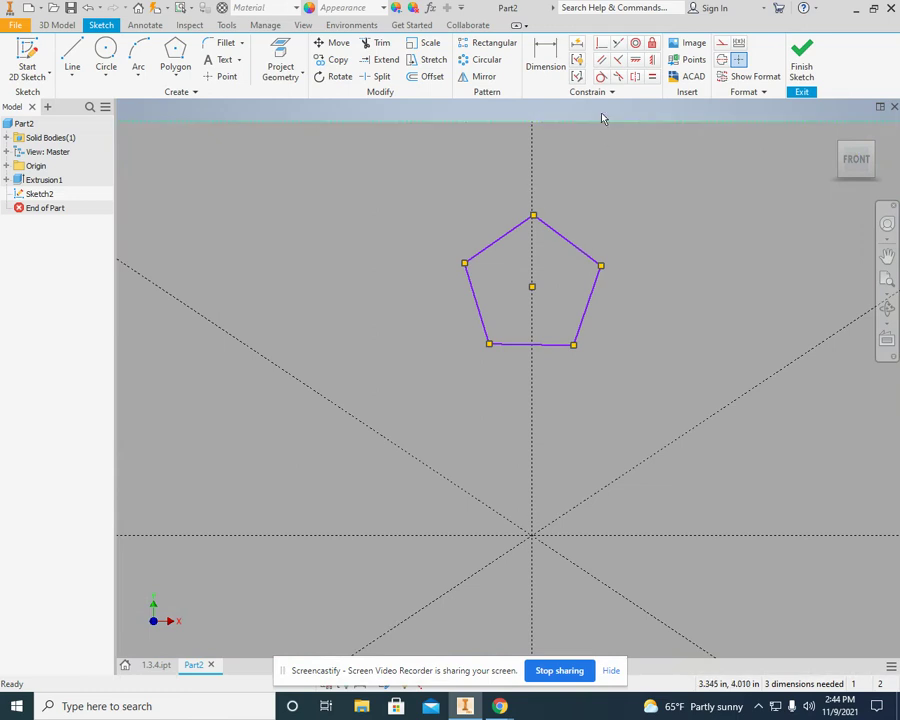
{"action": "left_click", "coordinate": [546, 56]}
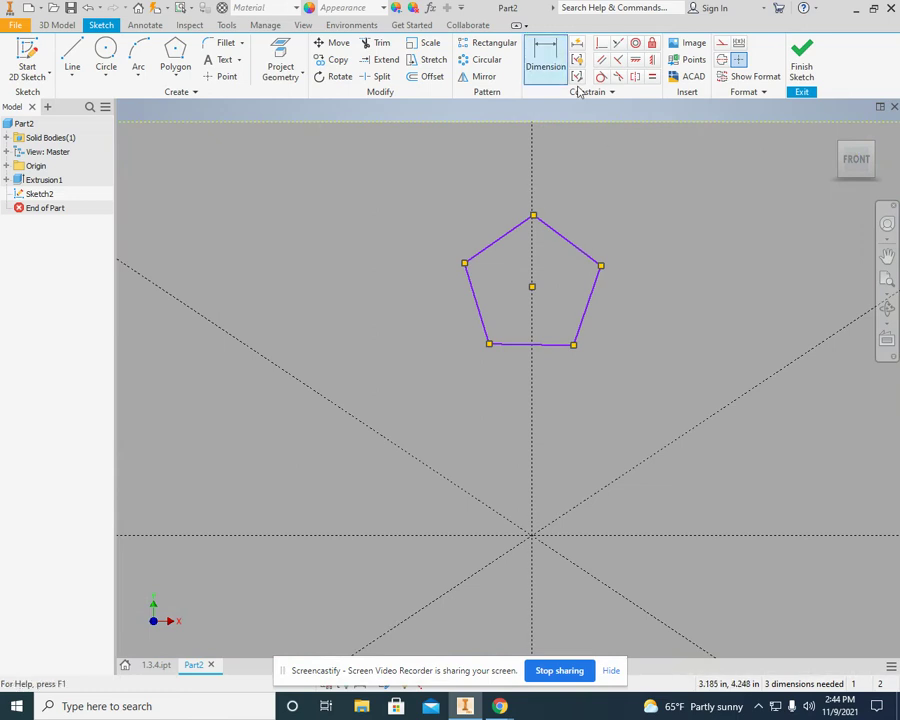
{"action": "left_click", "coordinate": [532, 287]}
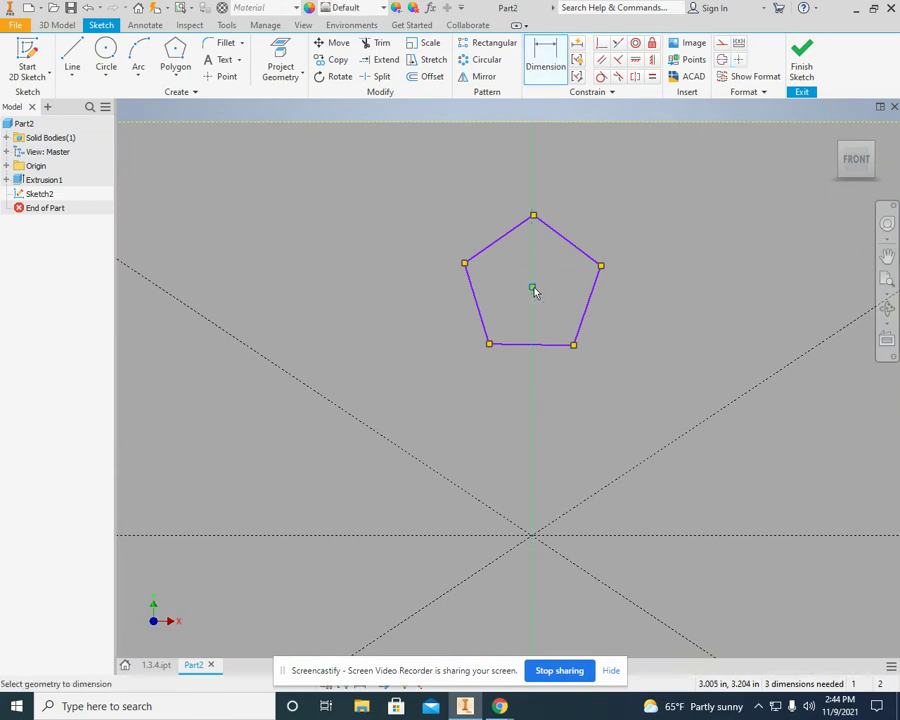
{"action": "left_click", "coordinate": [592, 312]}
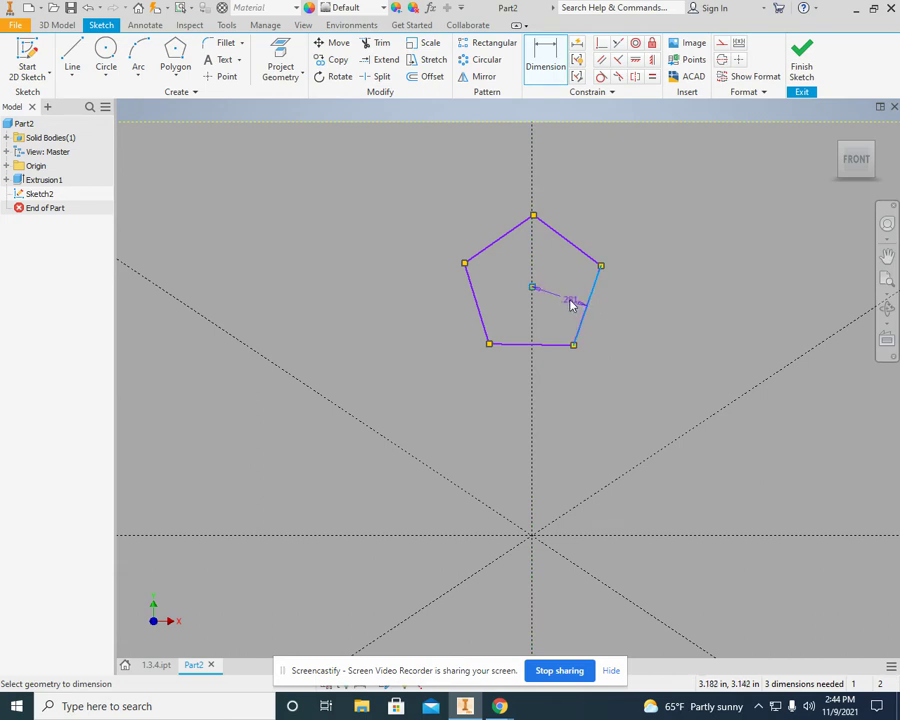
{"action": "left_click", "coordinate": [575, 298]}
{"action": "type", "text": ".35"}
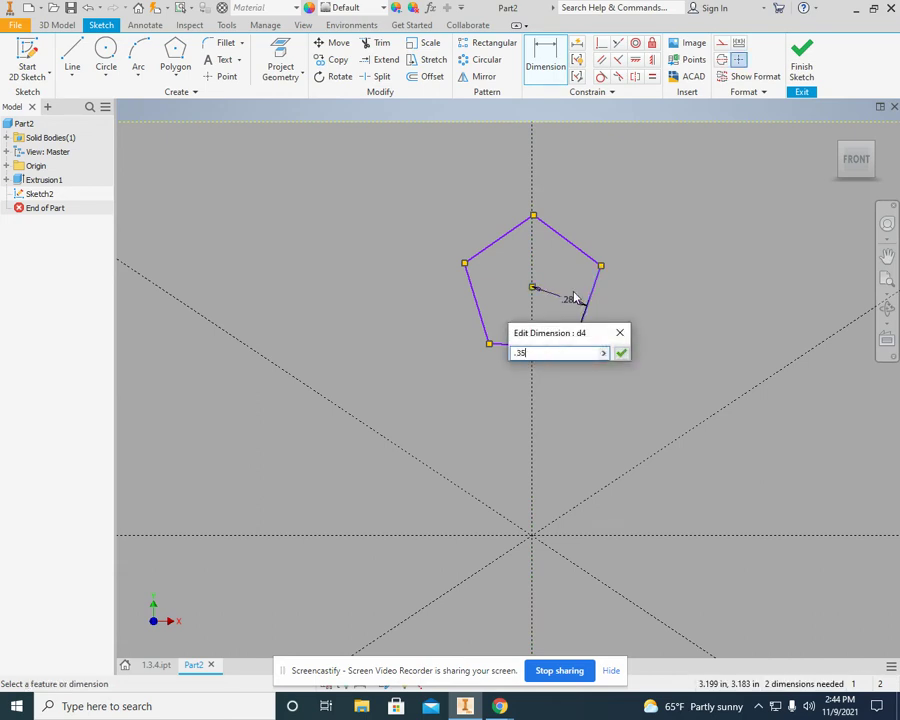
{"action": "key", "text": "Return"}
{"action": "scroll", "coordinate": [584, 294], "scroll_direction": "down", "scroll_amount": 3}
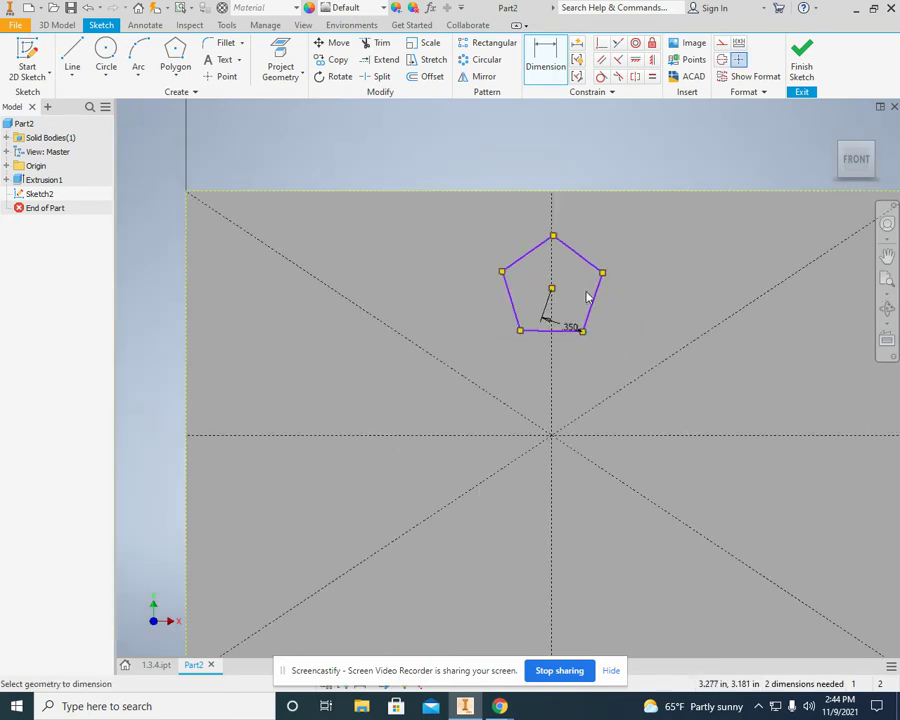
{"action": "right_click", "coordinate": [632, 308]}
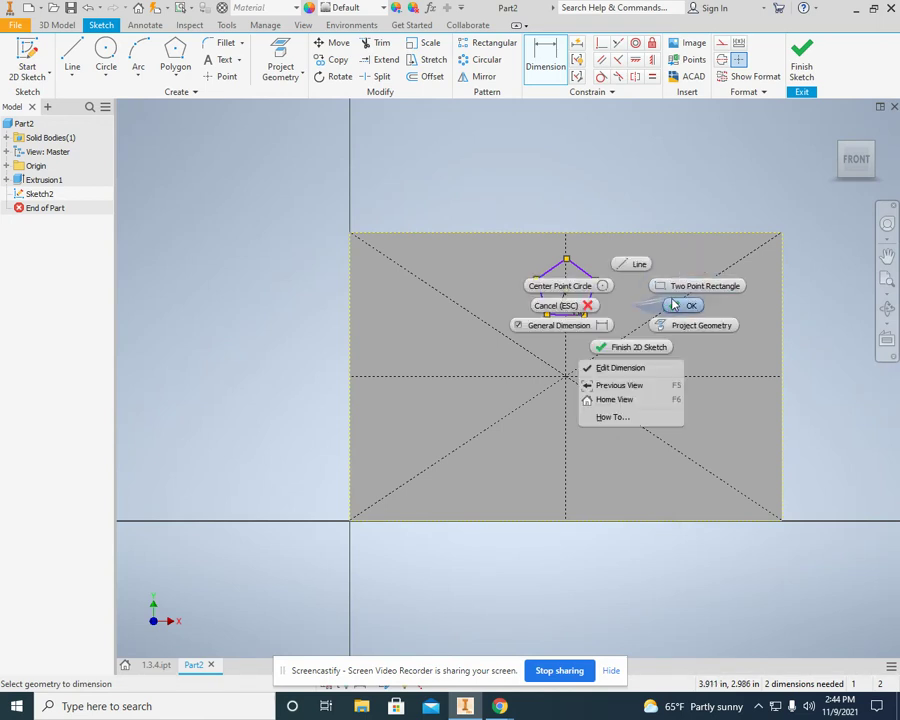
{"action": "left_click", "coordinate": [672, 302]}
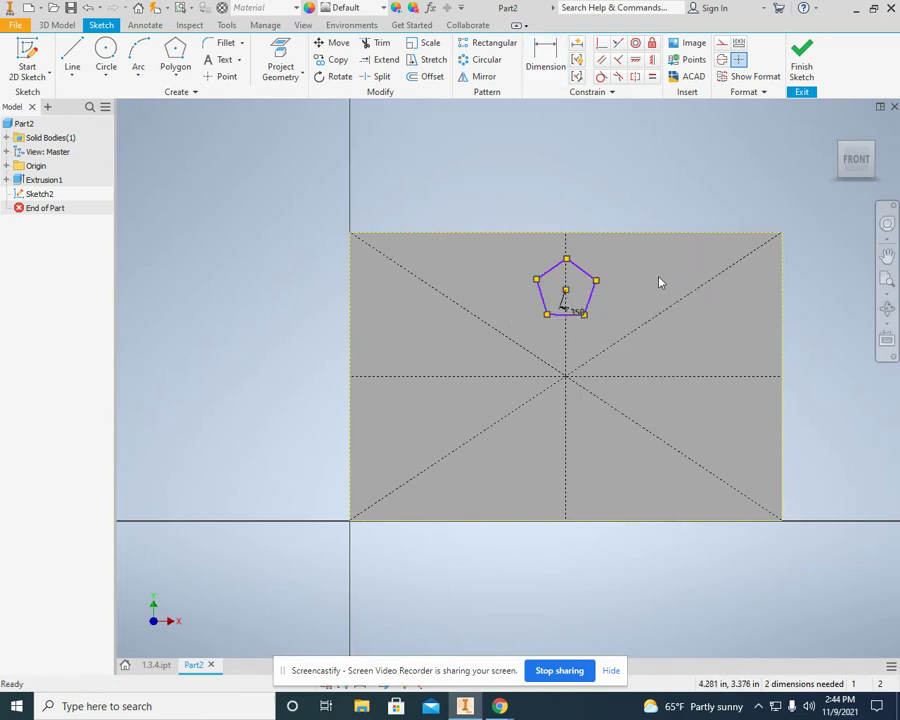
- Try a parallel constraint between the pentagon's lower side and the plate's bottom edge, and undo it
{"action": "left_click", "coordinate": [602, 60]}
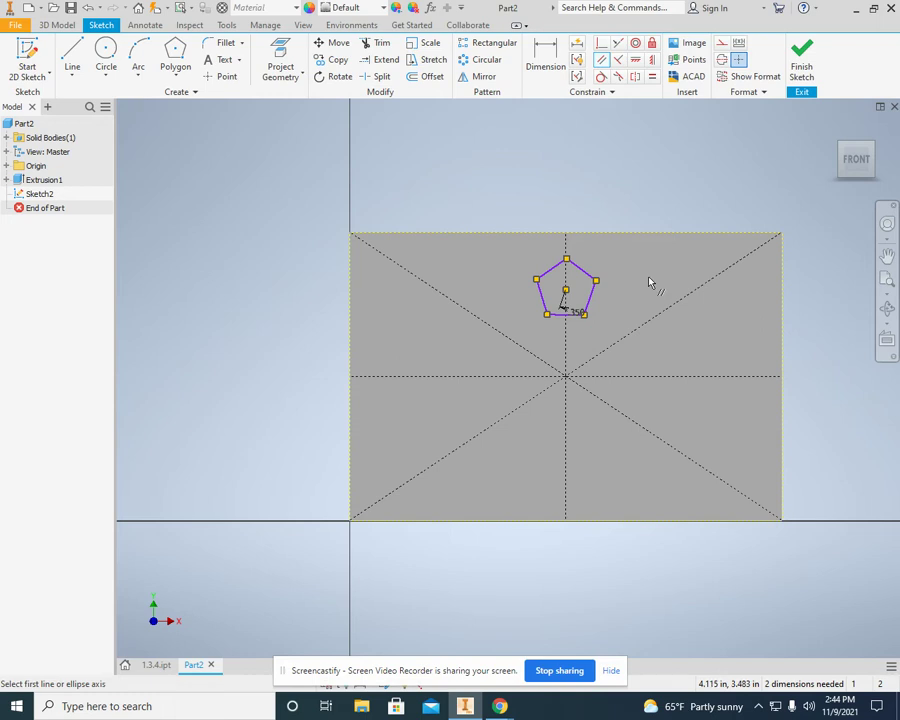
{"action": "left_click", "coordinate": [567, 314]}
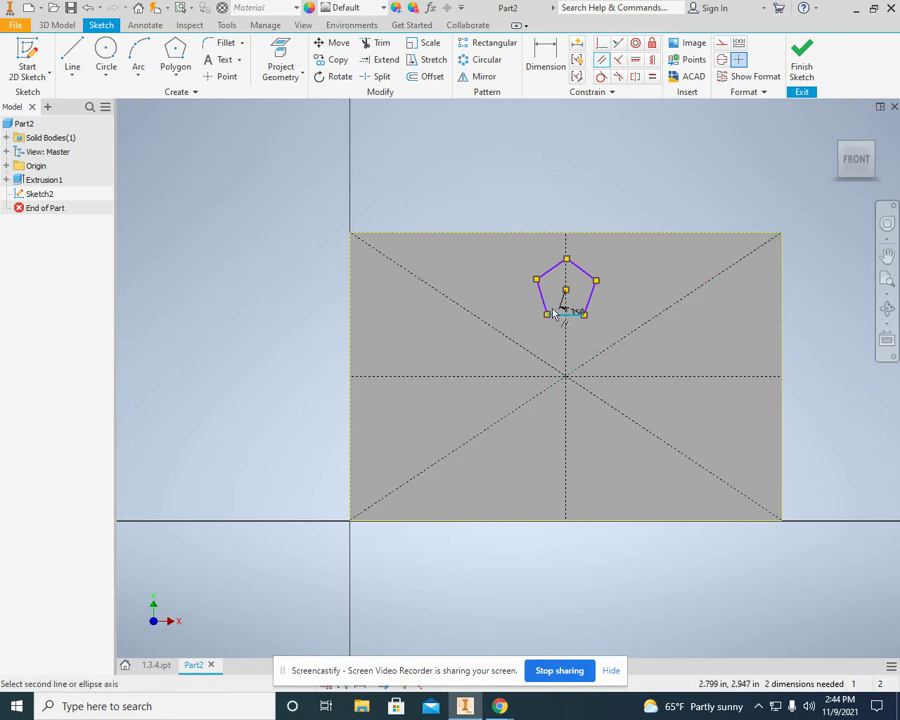
{"action": "left_click", "coordinate": [540, 522]}
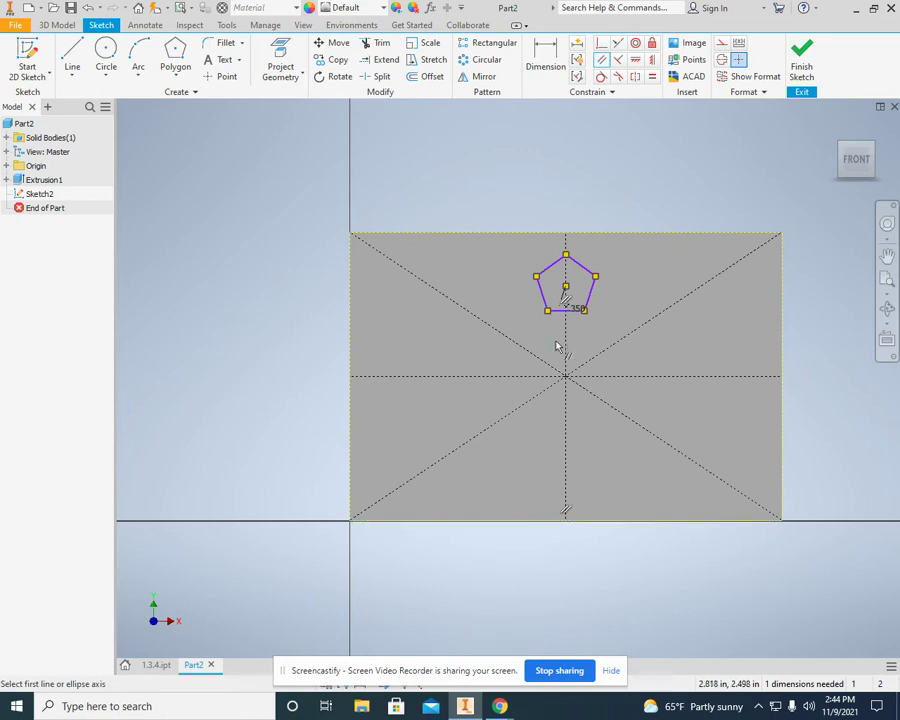
{"action": "scroll", "coordinate": [556, 343], "scroll_direction": "down", "scroll_amount": 3}
{"action": "scroll", "coordinate": [556, 341], "scroll_direction": "up", "scroll_amount": 2}
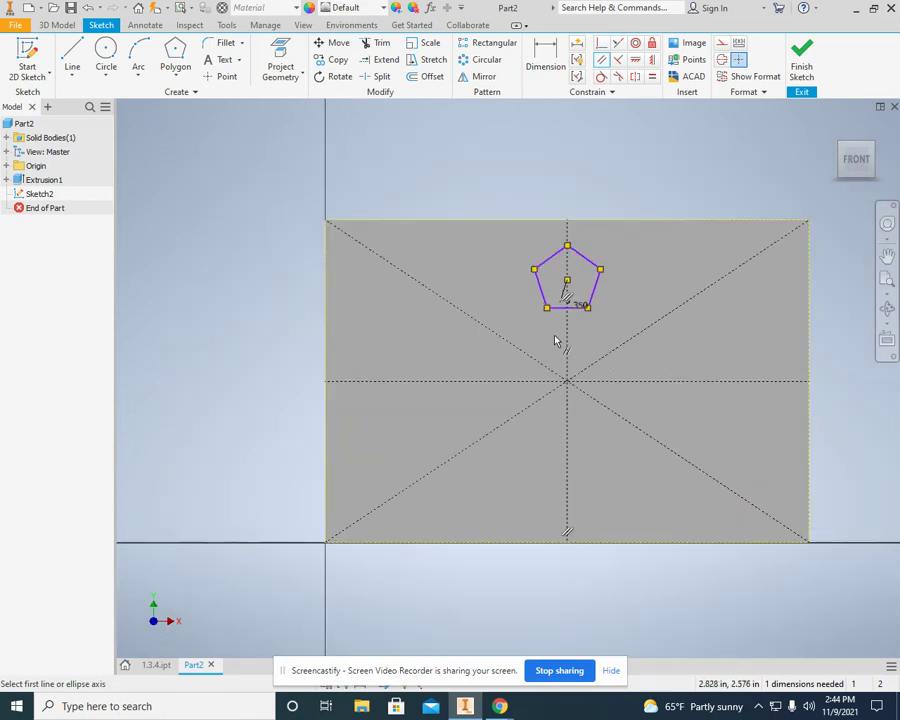
{"action": "left_click", "coordinate": [88, 10]}
{"action": "scroll", "coordinate": [593, 353], "scroll_direction": "down", "scroll_amount": 3}
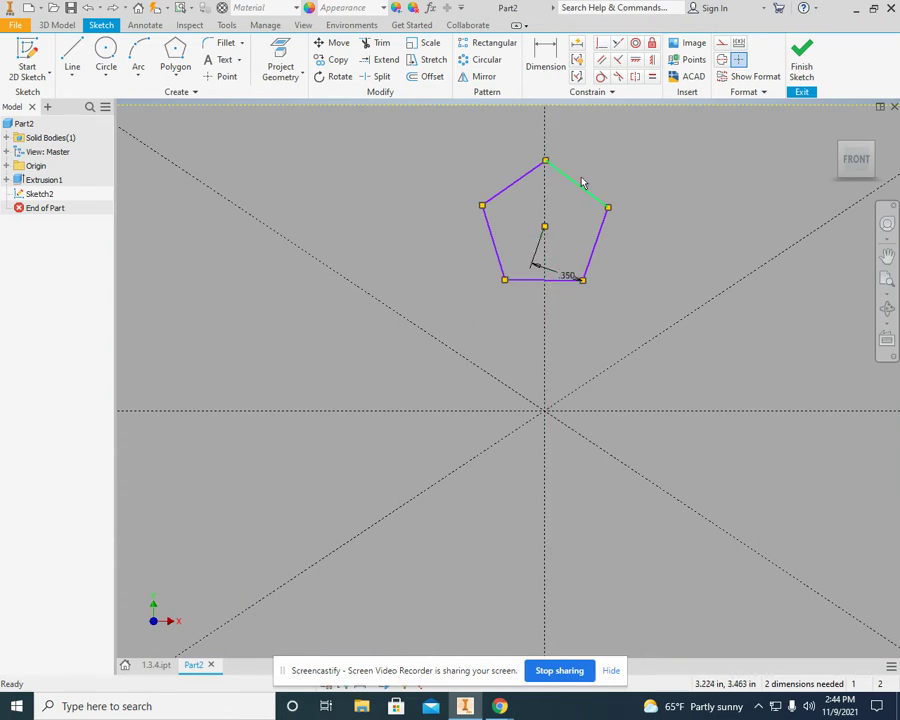
- Constrain the pentagon's lower side parallel to the plate's bottom edge
{"action": "left_click", "coordinate": [602, 61]}
{"action": "left_click", "coordinate": [536, 280]}
{"action": "scroll", "coordinate": [553, 350], "scroll_direction": "down", "scroll_amount": 5}
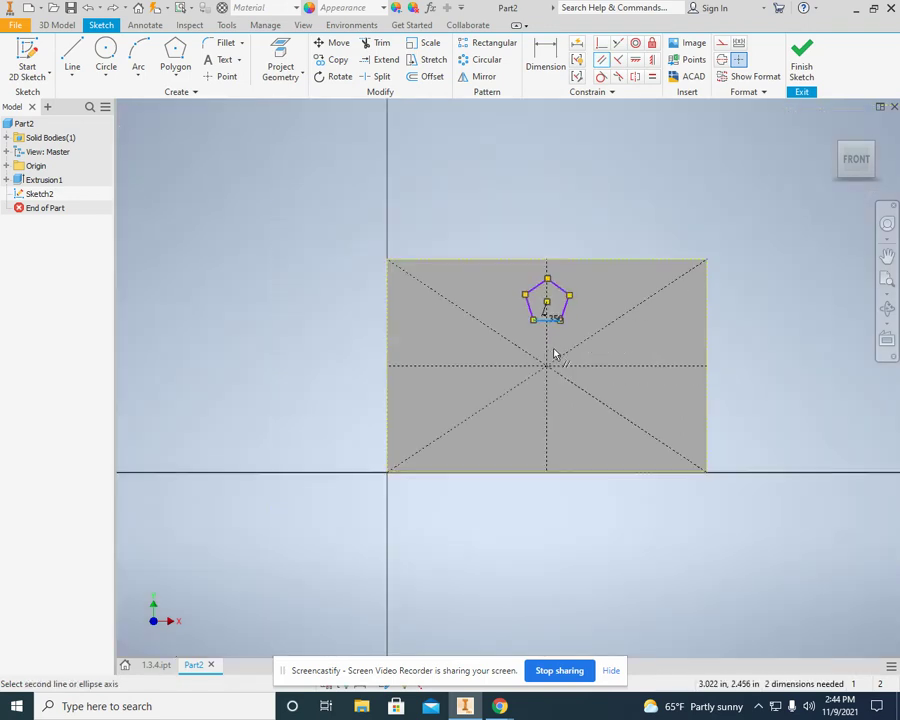
{"action": "left_click", "coordinate": [576, 476]}
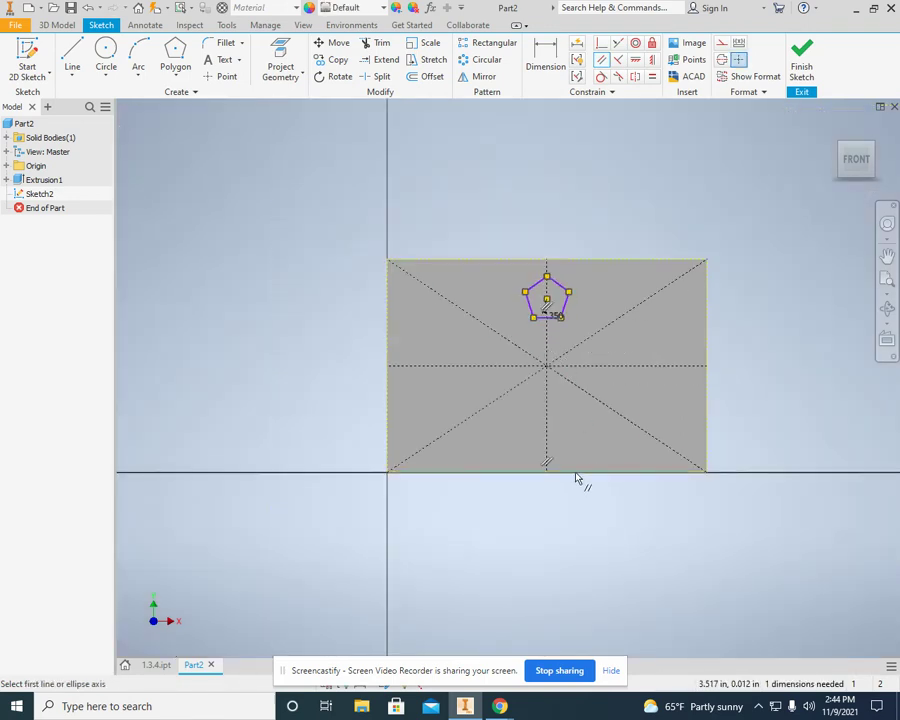
{"action": "scroll", "coordinate": [580, 470], "scroll_direction": "up", "scroll_amount": 3}
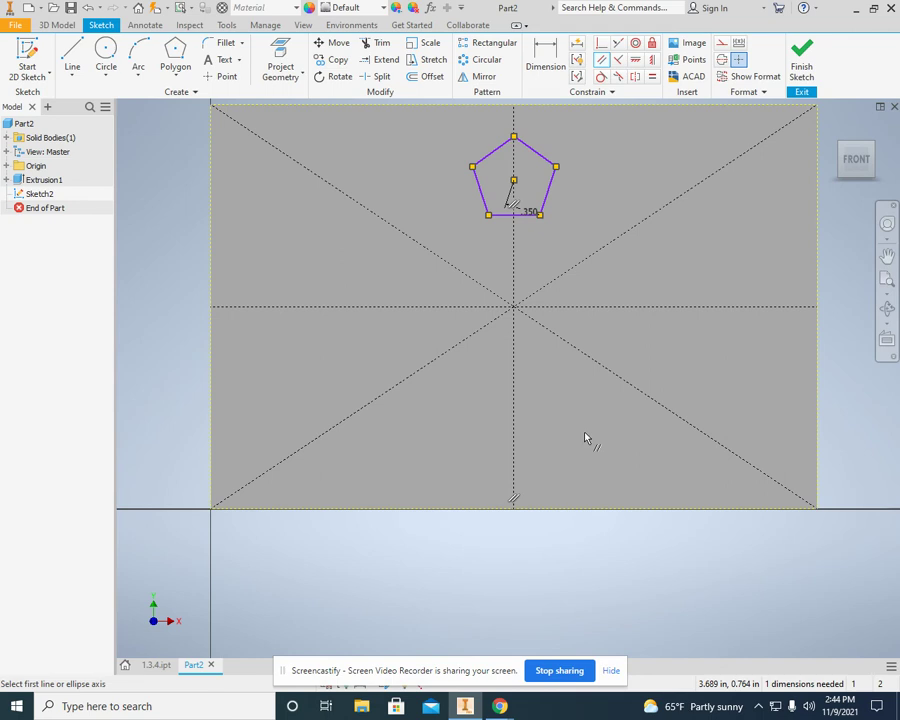
{"action": "right_click", "coordinate": [585, 435]}
{"action": "left_click", "coordinate": [636, 426]}
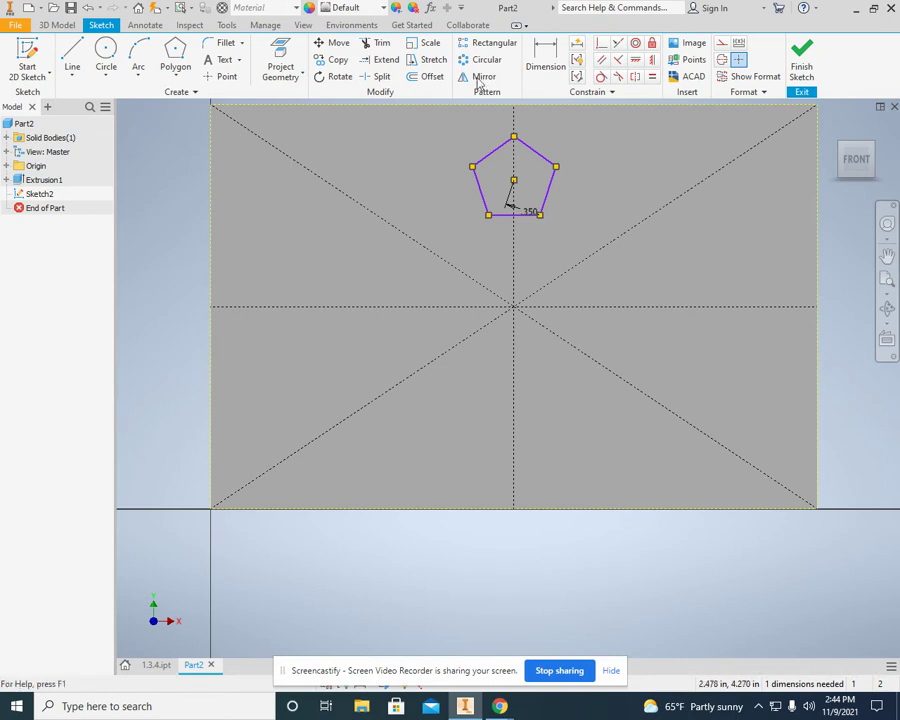
- Dimension the pentagon's lower side 0.5 in above the horizontal construction line
{"action": "left_click", "coordinate": [537, 58]}
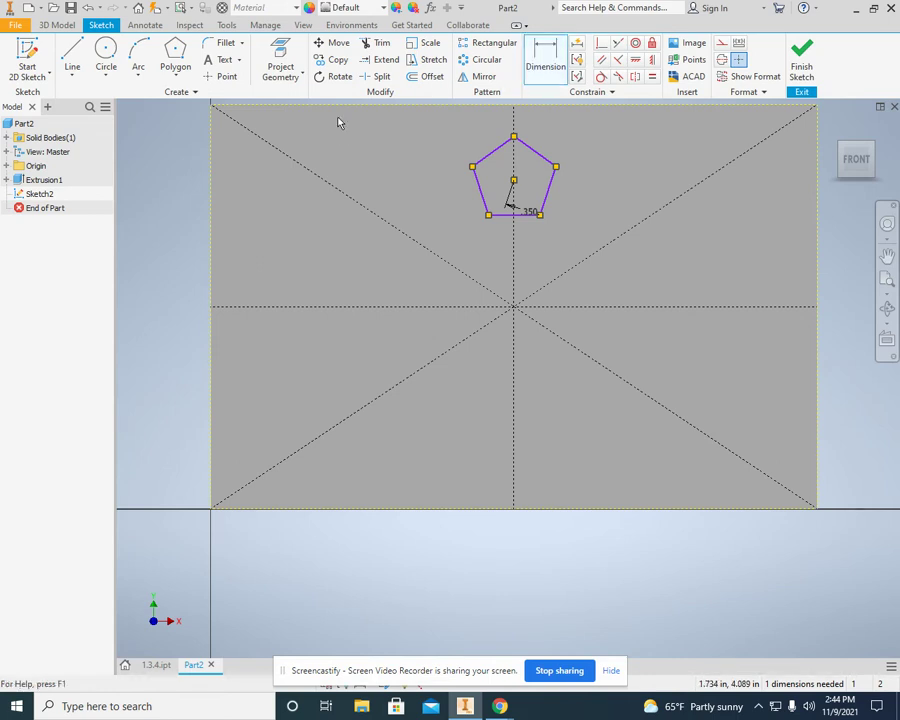
{"action": "left_click", "coordinate": [271, 307]}
{"action": "left_click", "coordinate": [489, 214]}
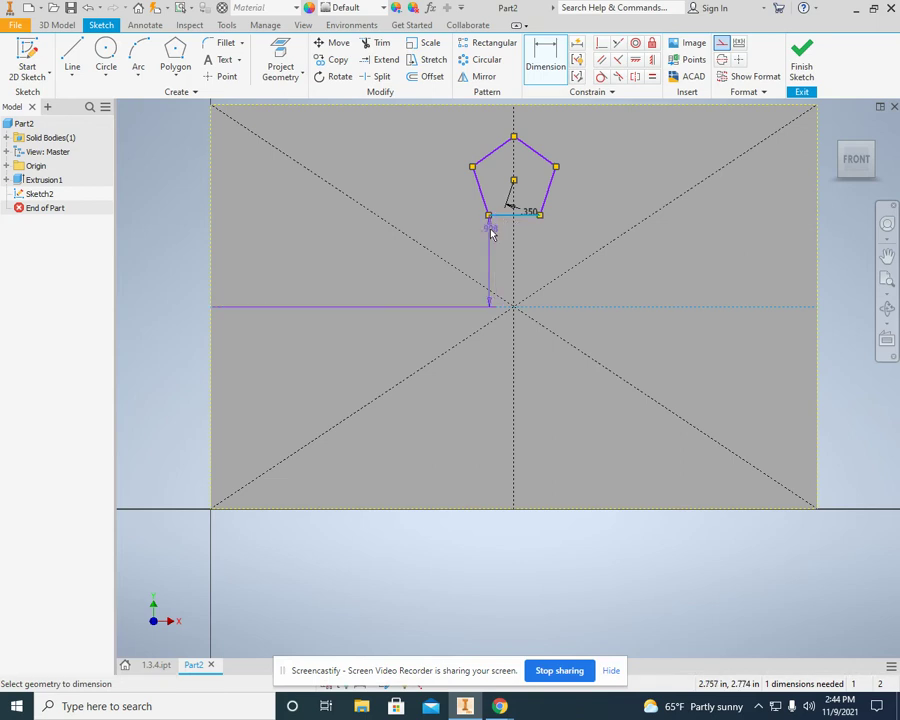
{"action": "left_click", "coordinate": [472, 252]}
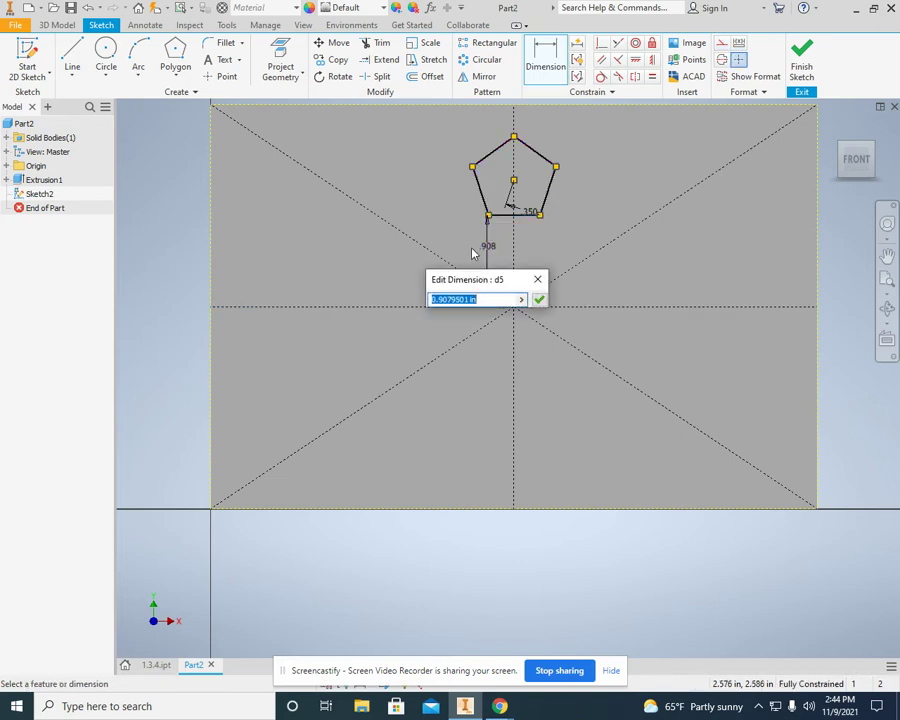
{"action": "type", "text": ".5"}
{"action": "key", "text": "Return"}
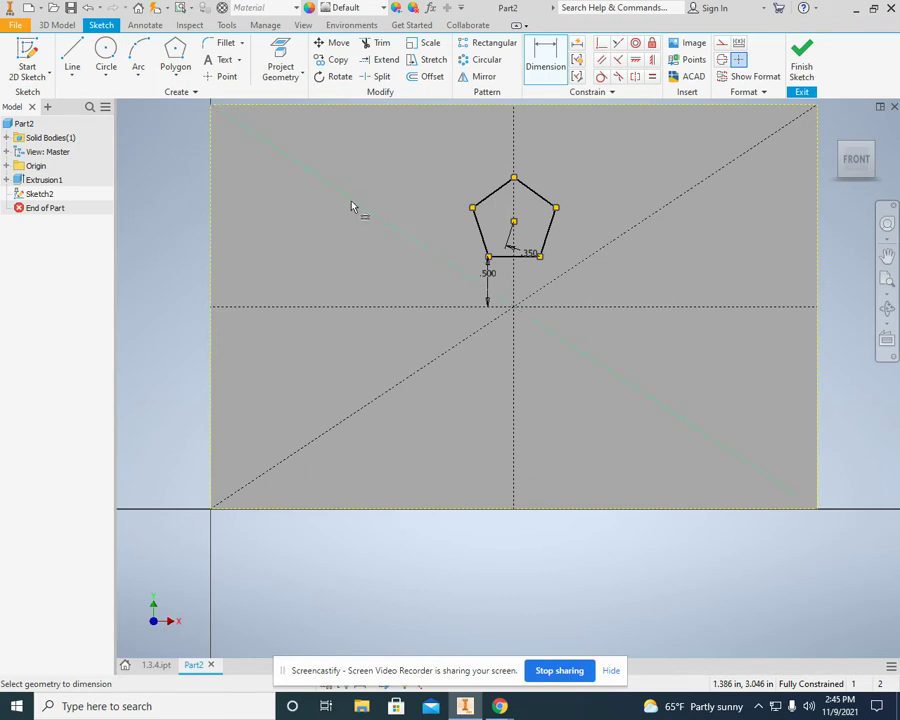
{"action": "right_click", "coordinate": [334, 237]}
{"action": "left_click", "coordinate": [377, 236]}
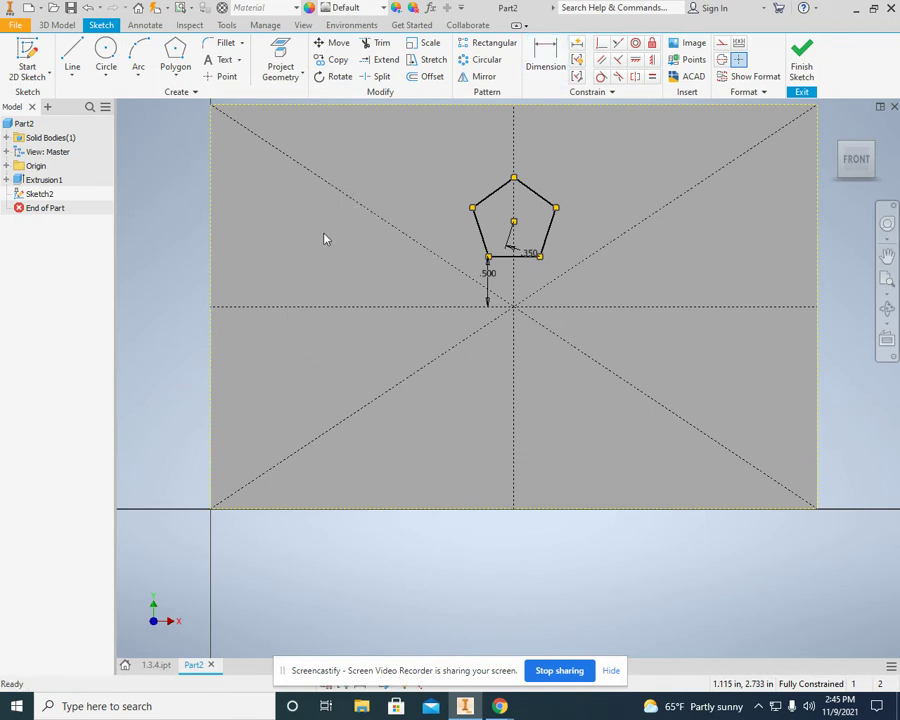
- Draw an inscribed six-sided polygon, about 0.2 in from centre to side, centred on the construction diagonal near the plate's upper-right corner
{"action": "left_click", "coordinate": [177, 66]}
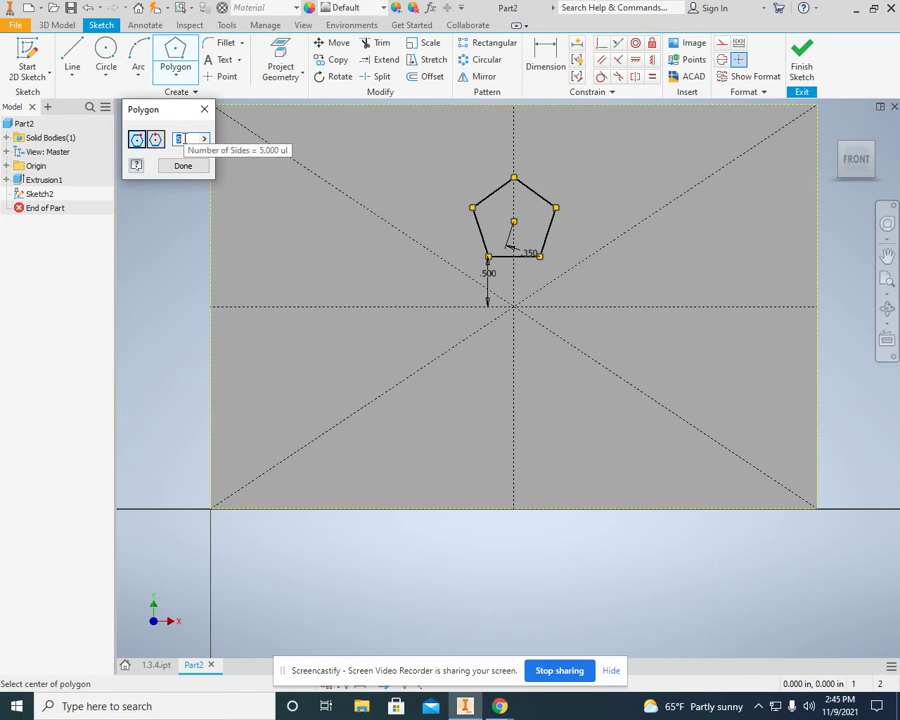
{"action": "type", "text": "6"}
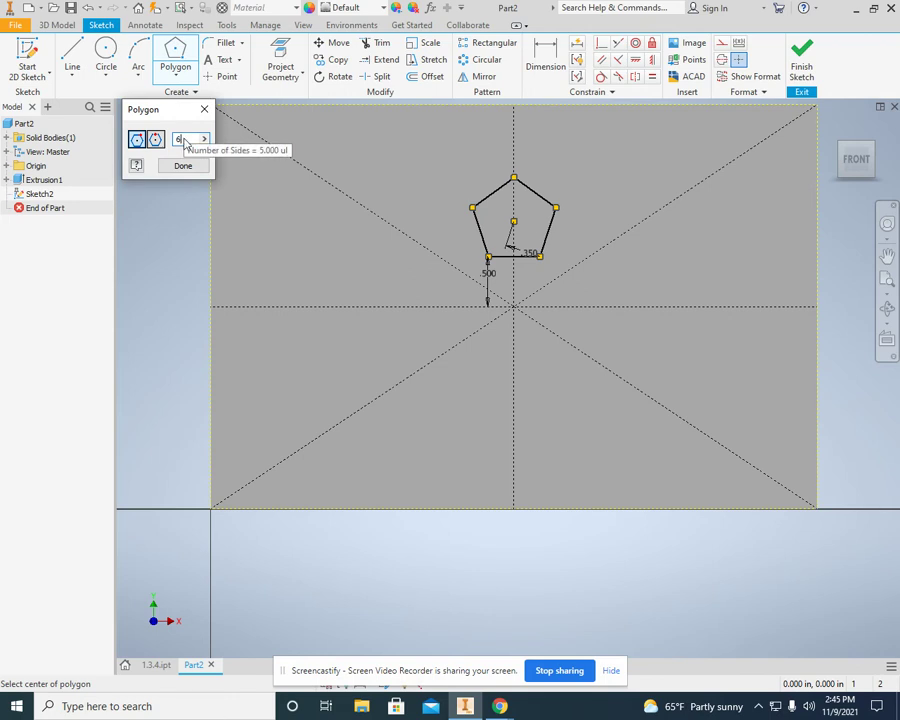
{"action": "left_click", "coordinate": [732, 162]}
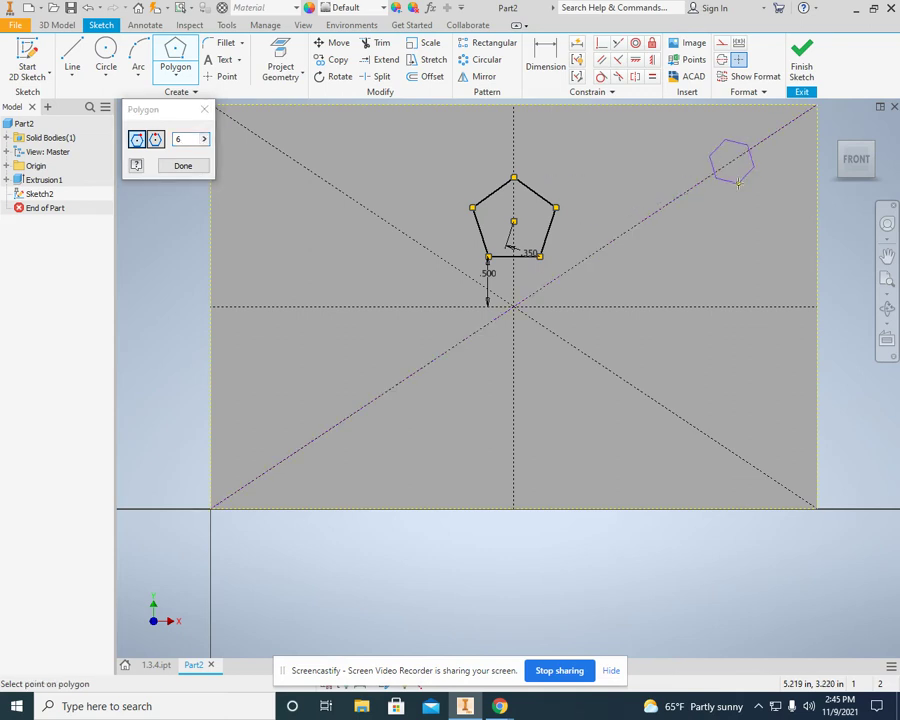
{"action": "left_click", "coordinate": [738, 184]}
{"action": "right_click", "coordinate": [720, 205]}
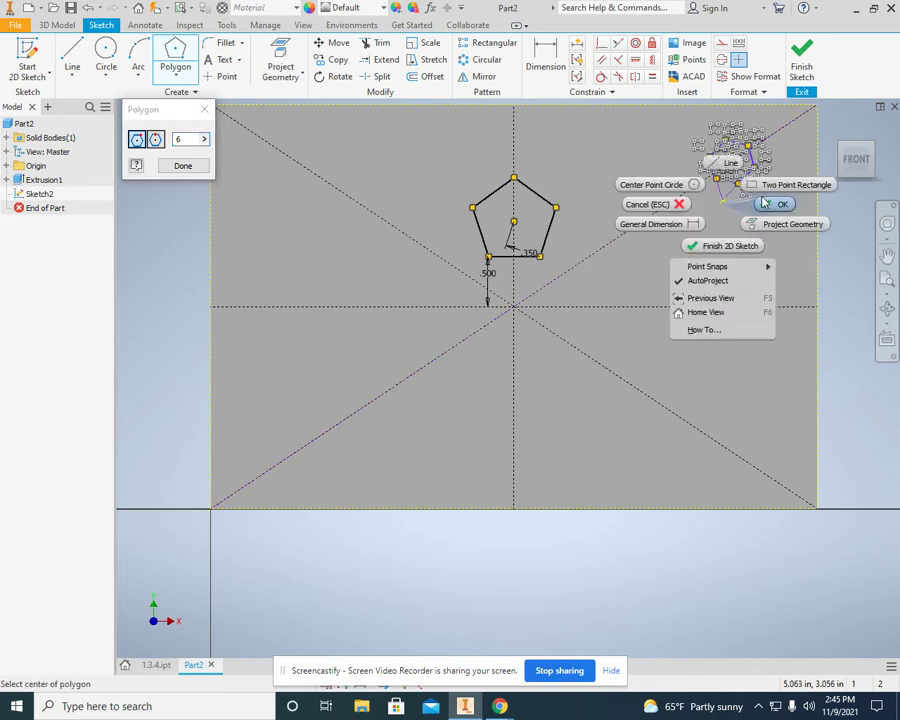
{"action": "left_click", "coordinate": [770, 204]}
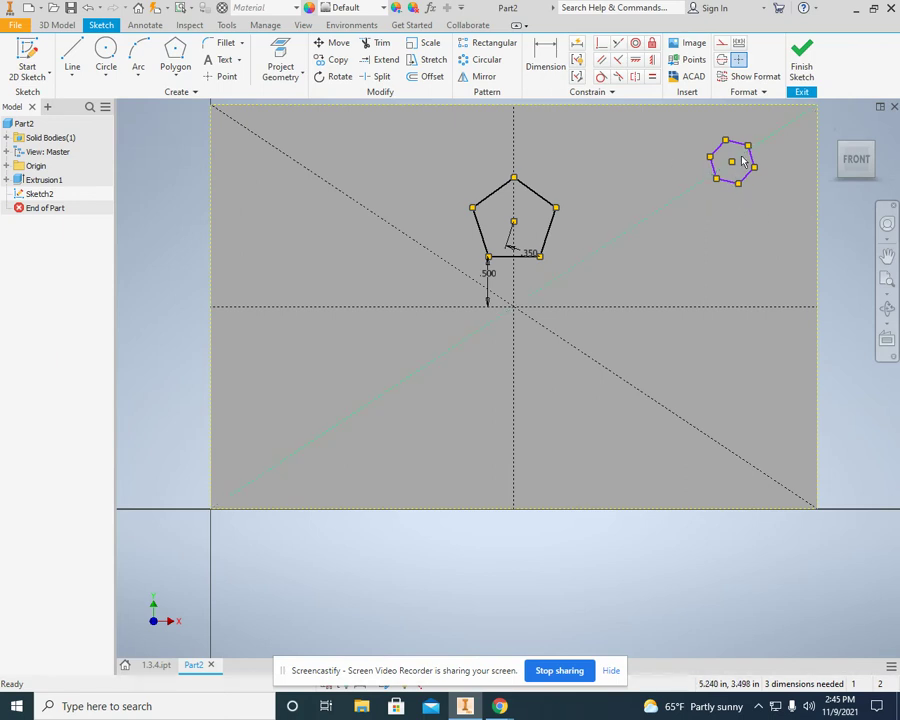
- Dimension the hexagon from its centre point to its lower-right side and set the distance to 0.25 in
{"action": "scroll", "coordinate": [745, 195], "scroll_direction": "up", "scroll_amount": 3}
{"action": "left_click", "coordinate": [546, 58]}
{"action": "left_click", "coordinate": [720, 172]}
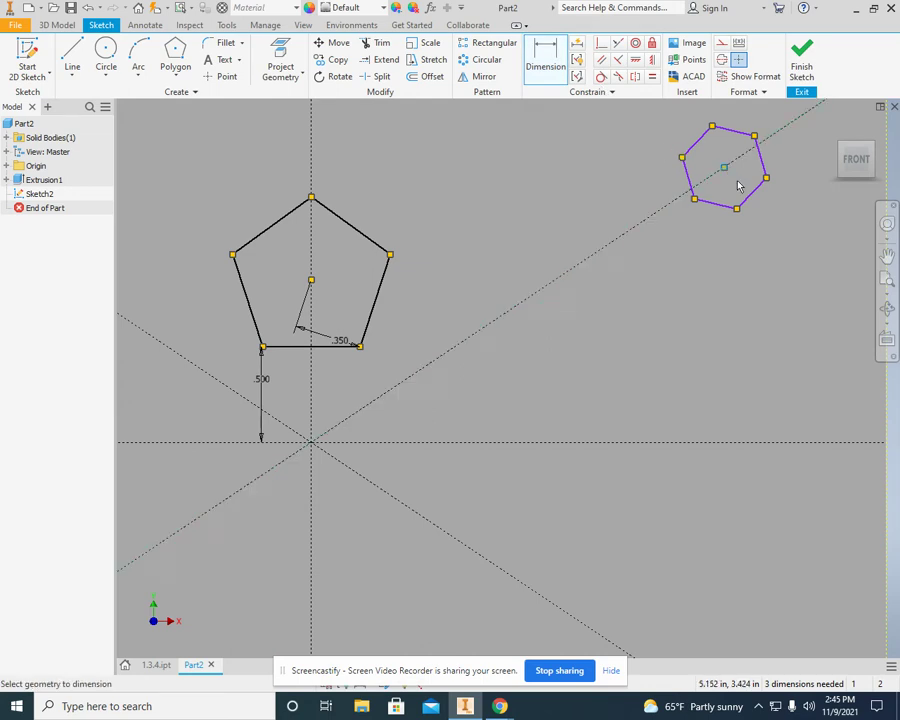
{"action": "left_click", "coordinate": [749, 195]}
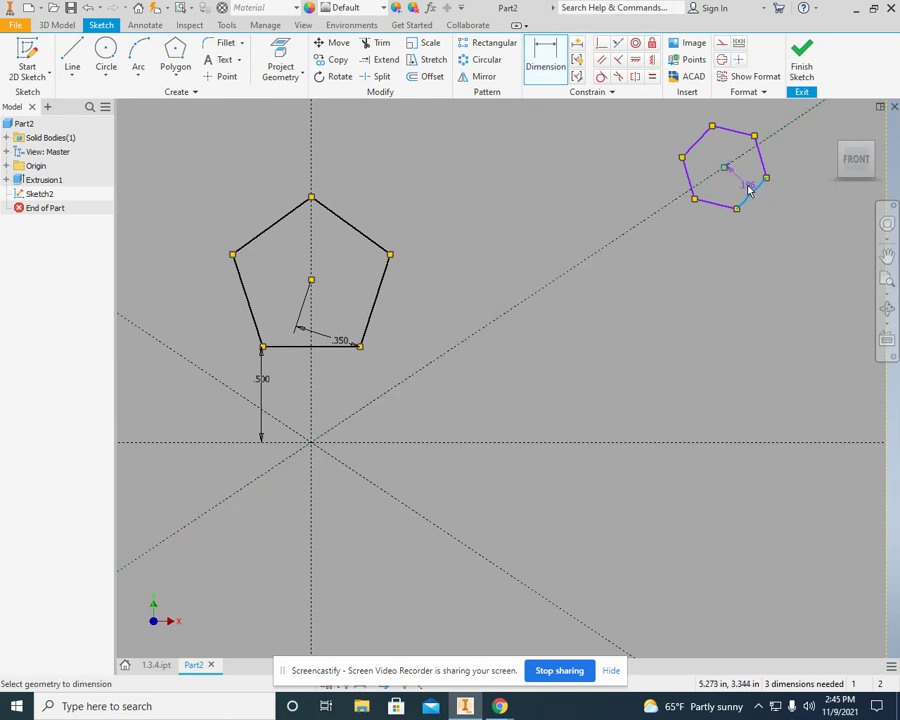
{"action": "left_click", "coordinate": [733, 188]}
{"action": "type", "text": ".2"}
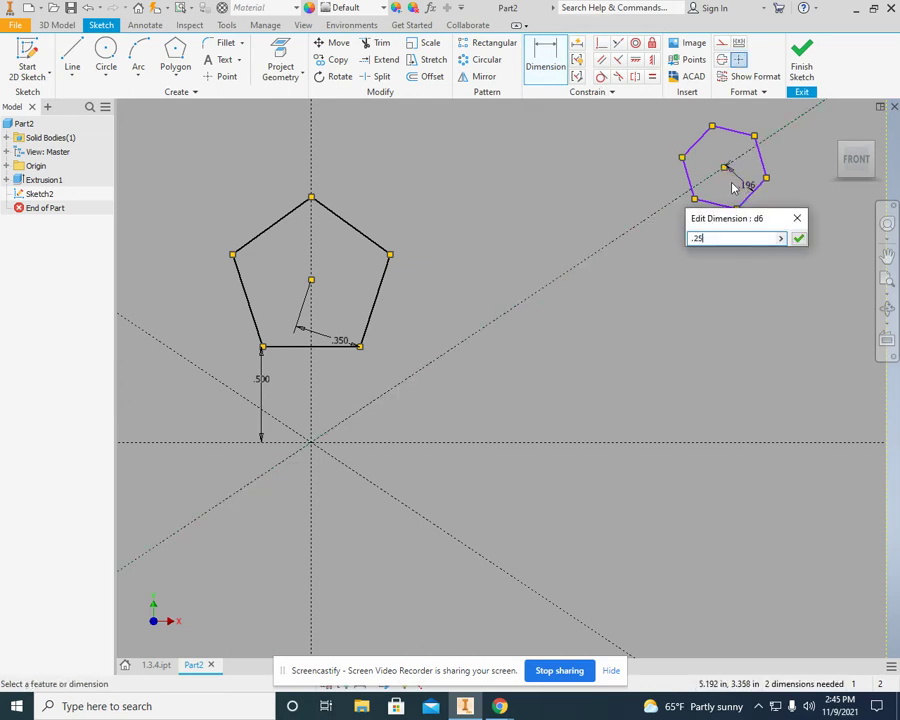
{"action": "type", "text": "5"}
{"action": "key", "text": "Return"}
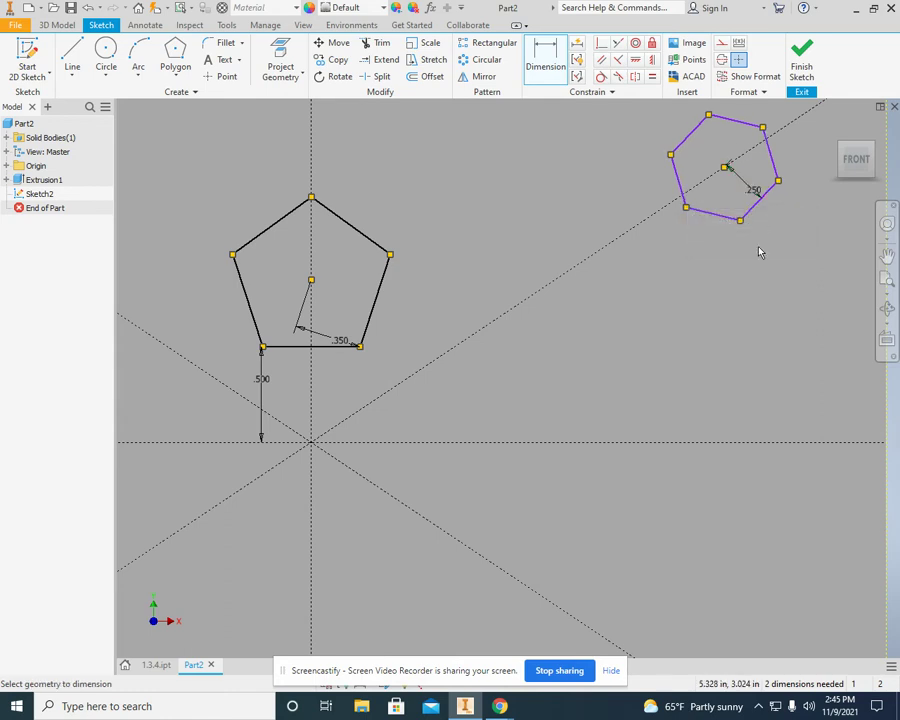
{"action": "scroll", "coordinate": [759, 252], "scroll_direction": "down", "scroll_amount": 3}
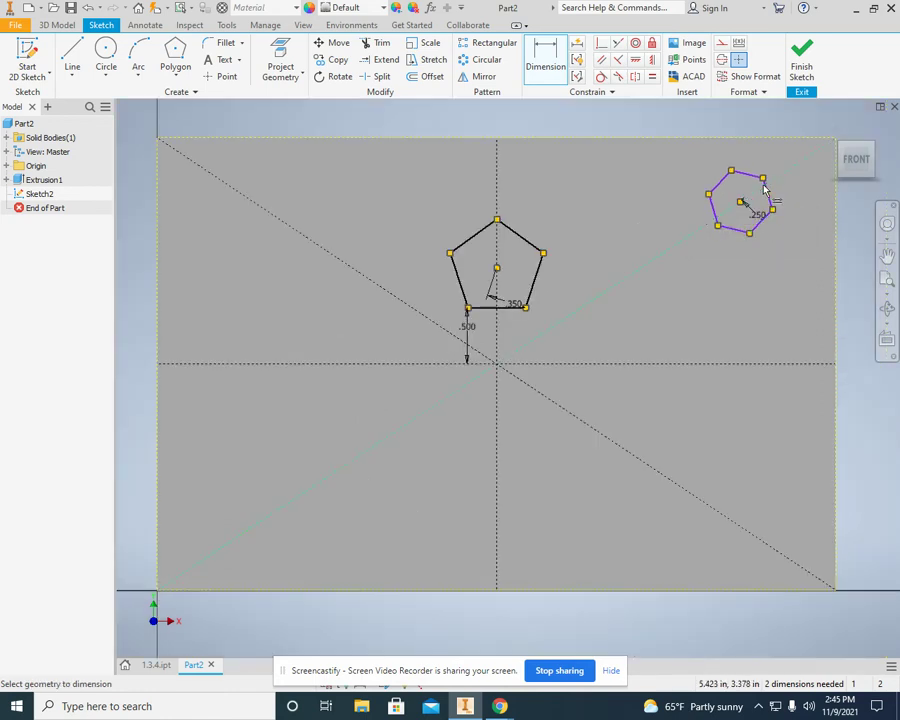
- Constrain the hexagon's upper side parallel to the plate's top edge
{"action": "left_click", "coordinate": [602, 60]}
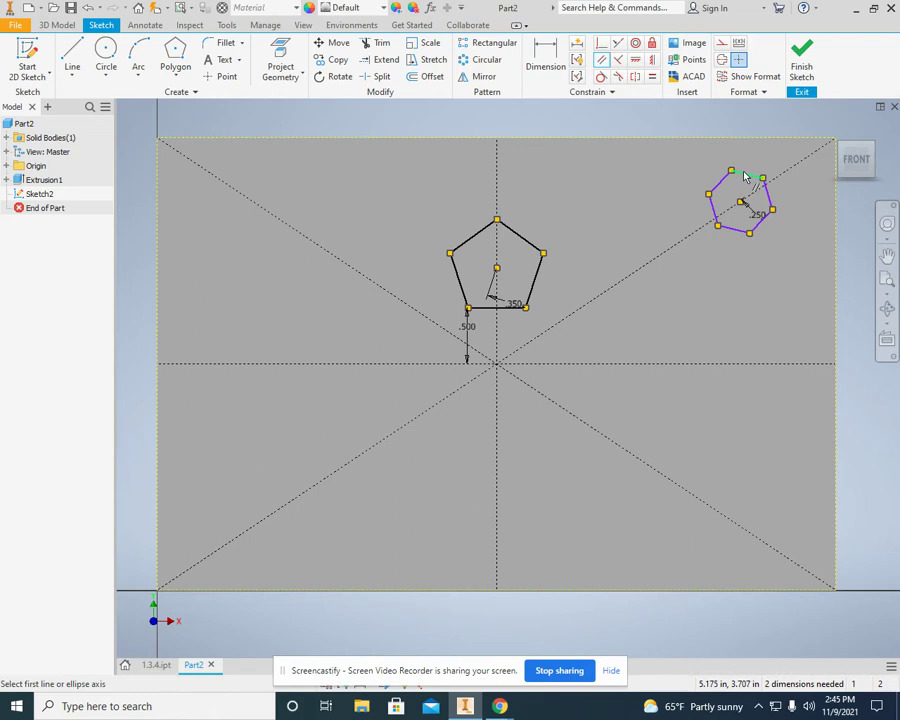
{"action": "left_click", "coordinate": [744, 176]}
{"action": "left_click", "coordinate": [744, 140]}
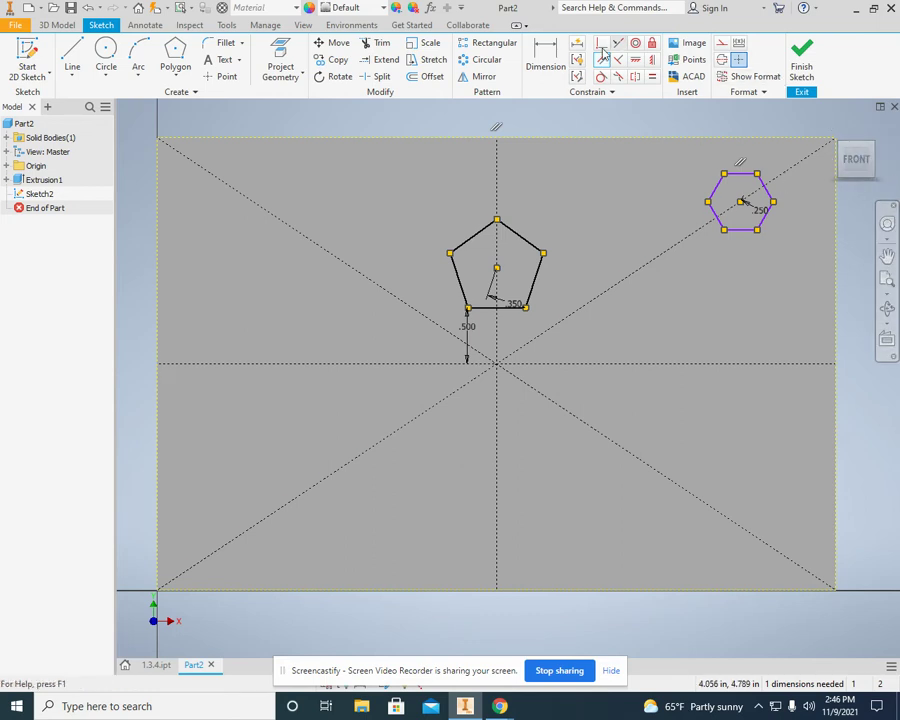
{"action": "middle_click_drag", "start_coordinate": [666, 249], "coordinate": [579, 265]}
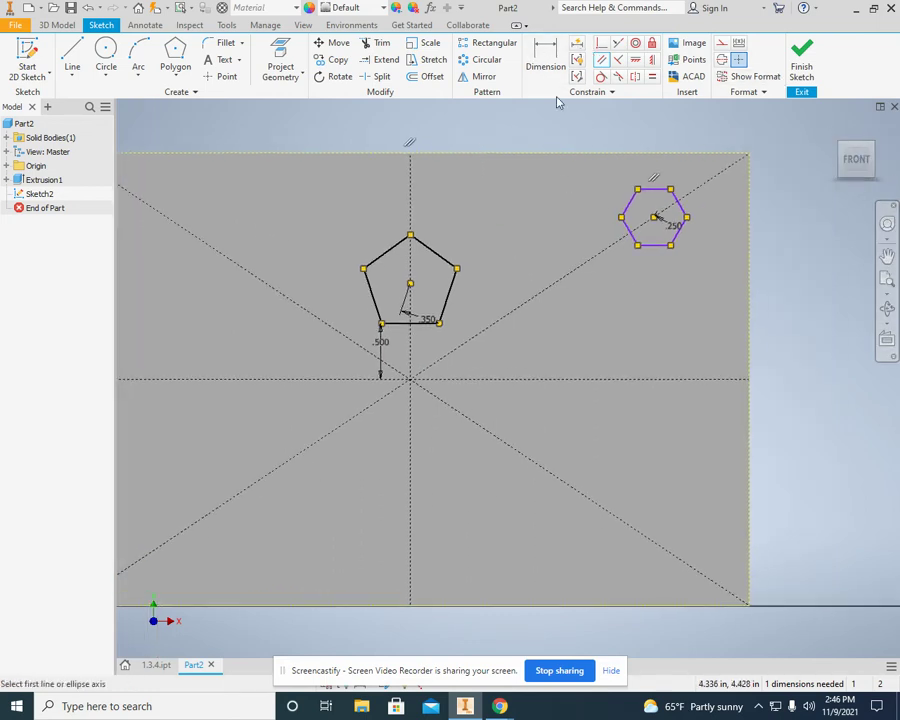
- Dimension the hexagon's centre point 0.5 in below the plate's top edge
{"action": "left_click", "coordinate": [545, 60]}
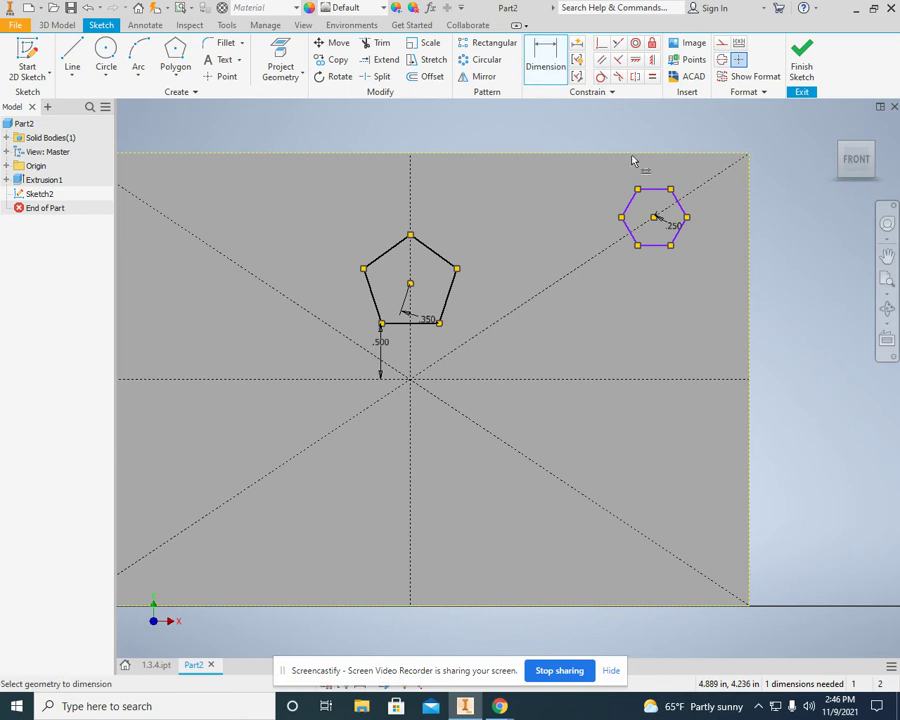
{"action": "left_click", "coordinate": [657, 221]}
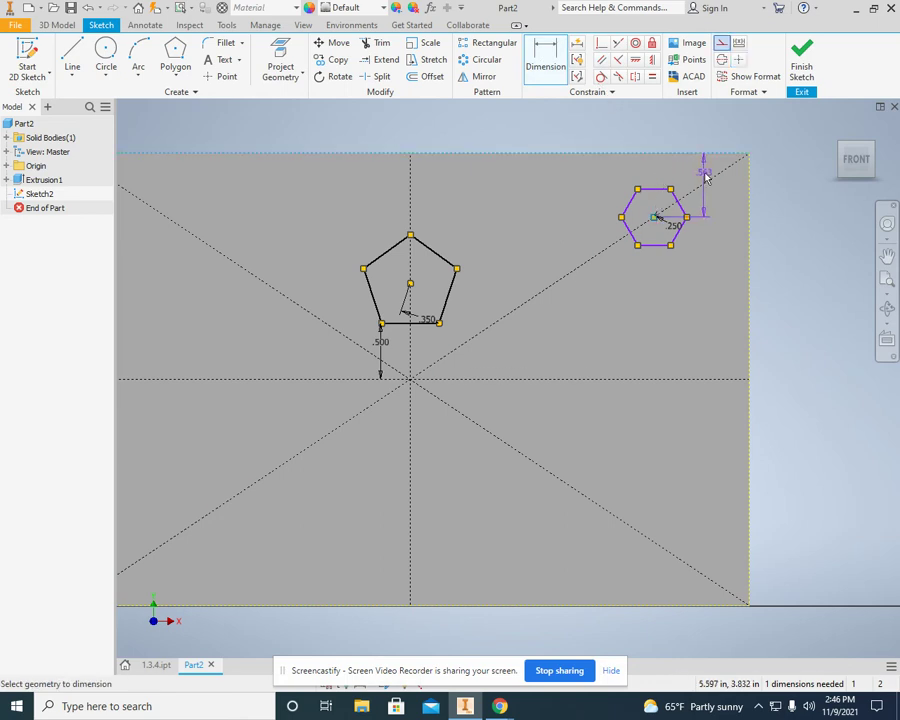
{"action": "left_click", "coordinate": [710, 156]}
{"action": "left_click", "coordinate": [701, 166]}
{"action": "type", "text": ".5"}
{"action": "key", "text": "Return"}
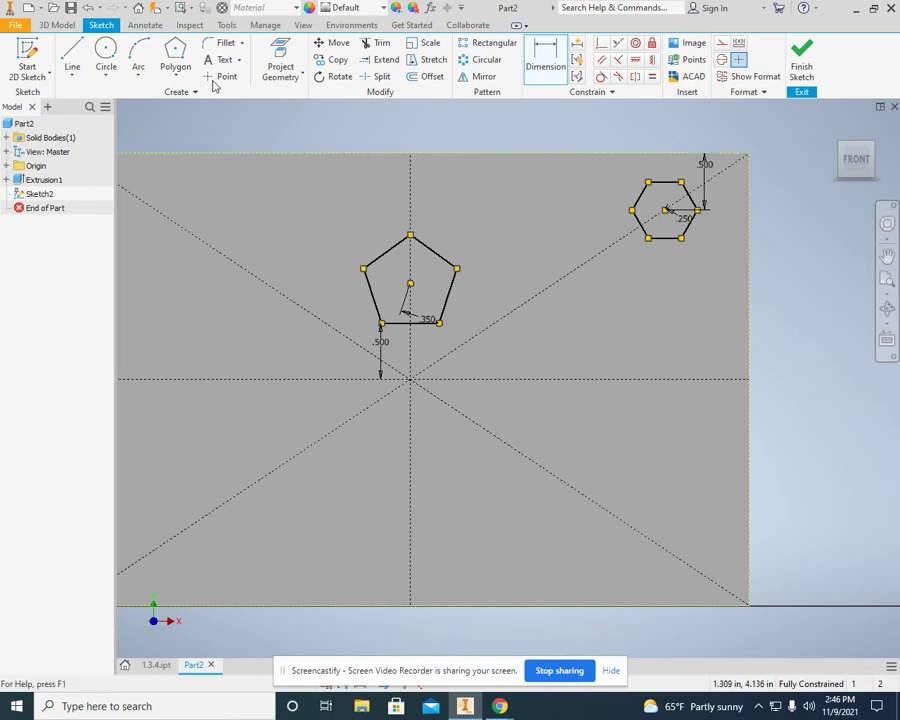
- Draw an inscribed three-sided polygon with sides about 0.78 in, centred on the construction diagonal near the plate's lower-right corner
{"action": "left_click", "coordinate": [177, 52]}
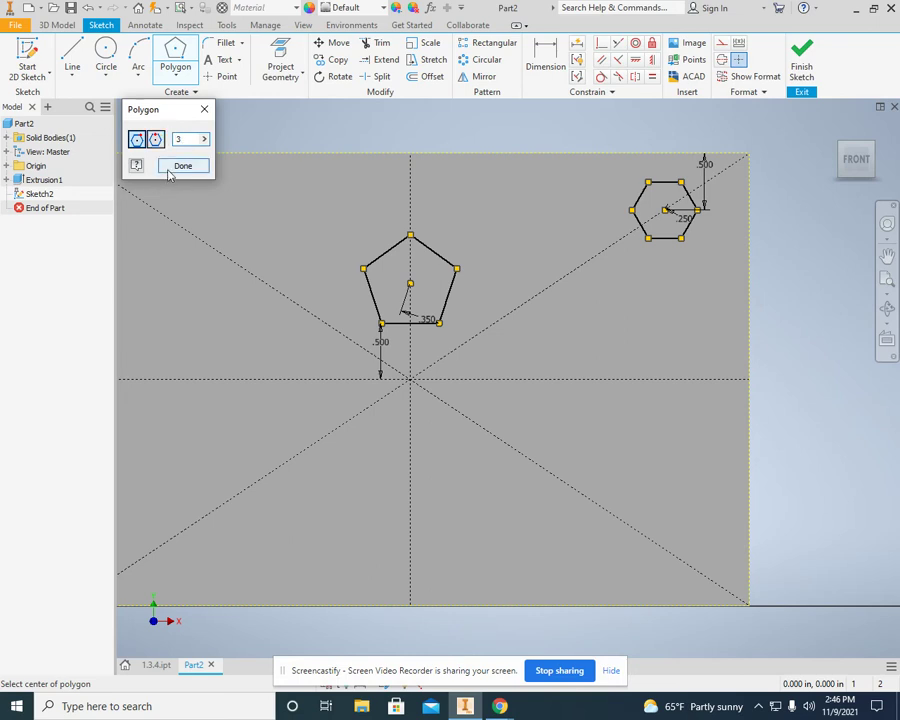
{"action": "left_click", "coordinate": [172, 167]}
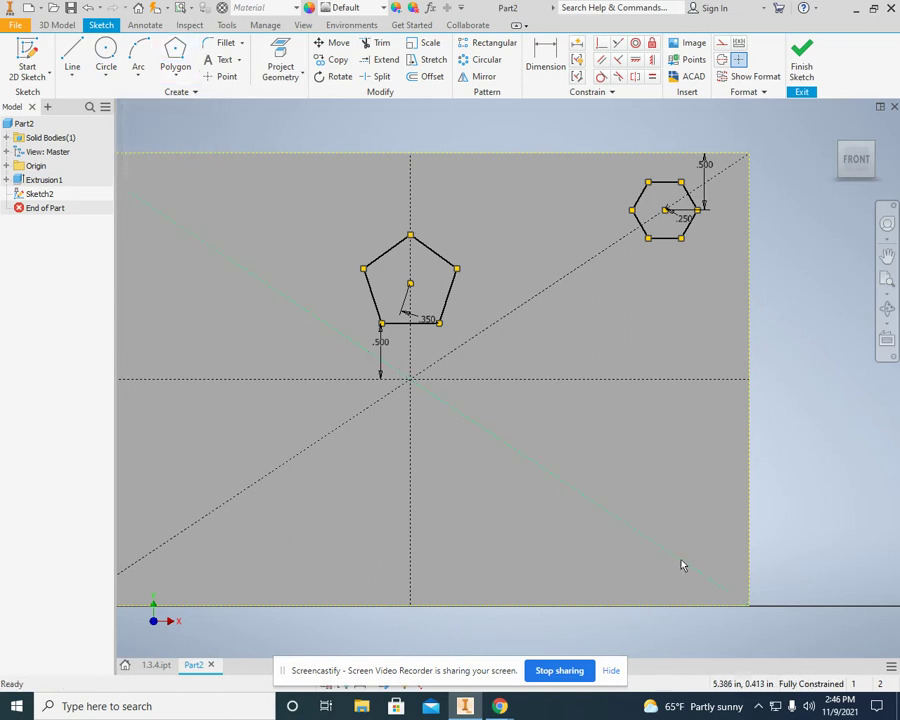
{"action": "left_click", "coordinate": [177, 52]}
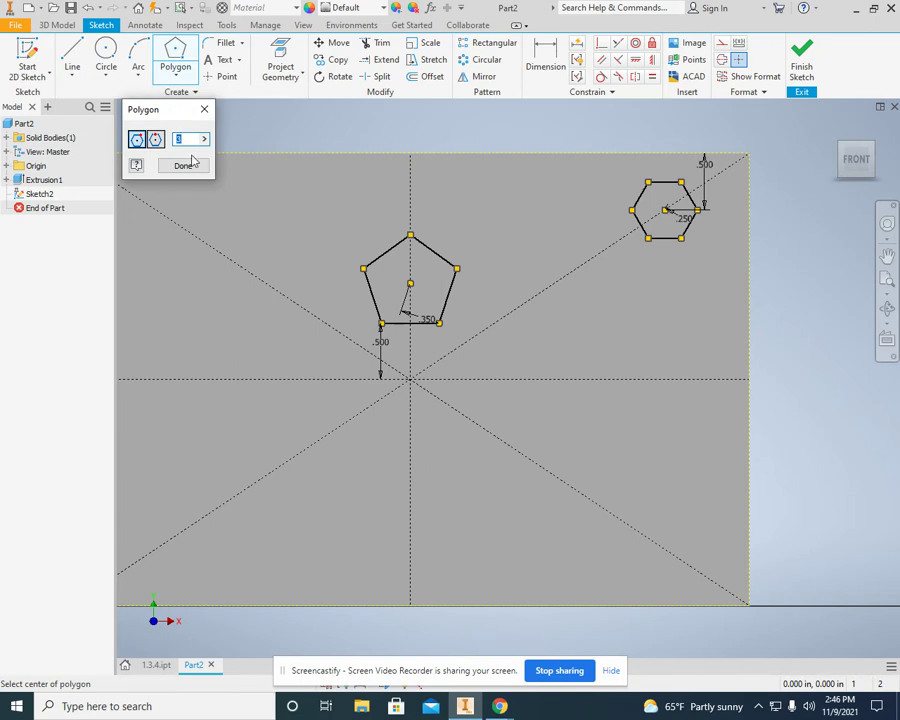
{"action": "type", "text": "3"}
{"action": "left_click", "coordinate": [680, 563]}
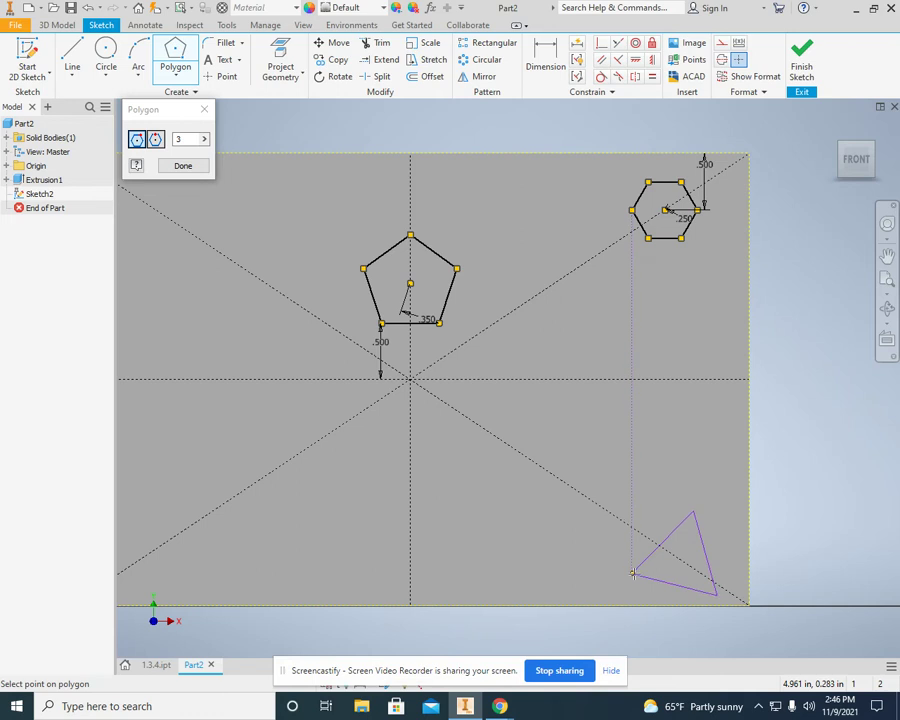
{"action": "left_click", "coordinate": [633, 574]}
{"action": "right_click", "coordinate": [518, 466]}
{"action": "key", "text": "Escape"}
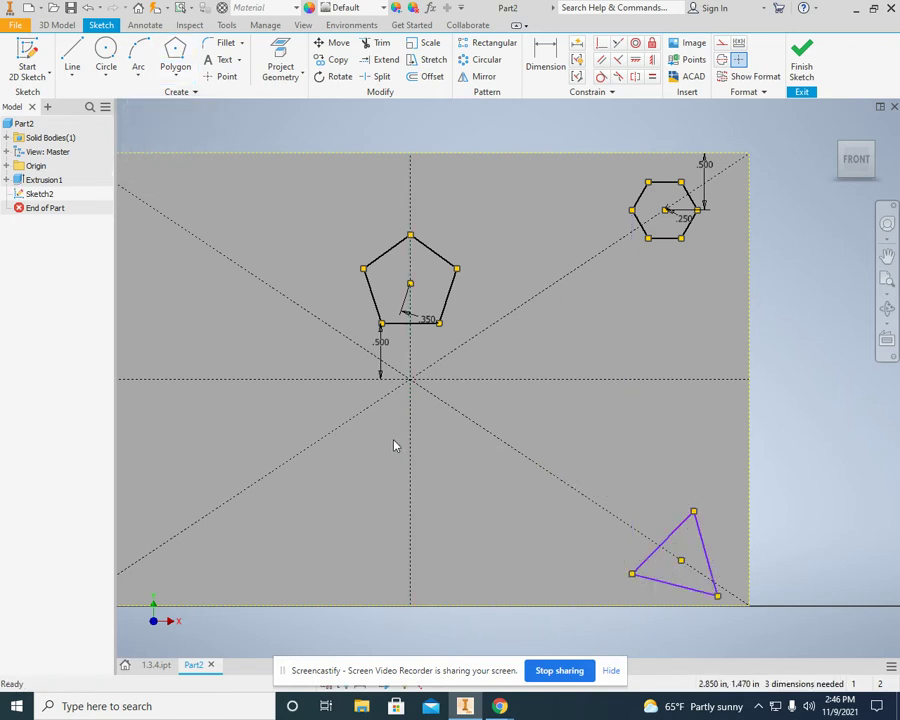
- Try to dimension the triangle's upper-left side
{"action": "left_click", "coordinate": [541, 60]}
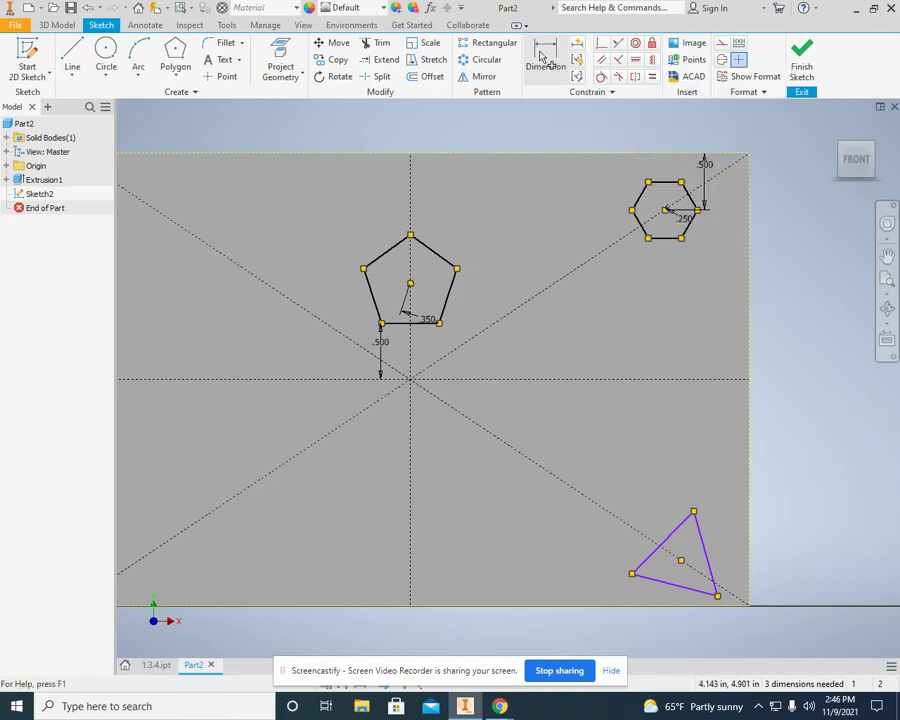
{"action": "left_click", "coordinate": [663, 540]}
{"action": "left_click", "coordinate": [645, 512]}
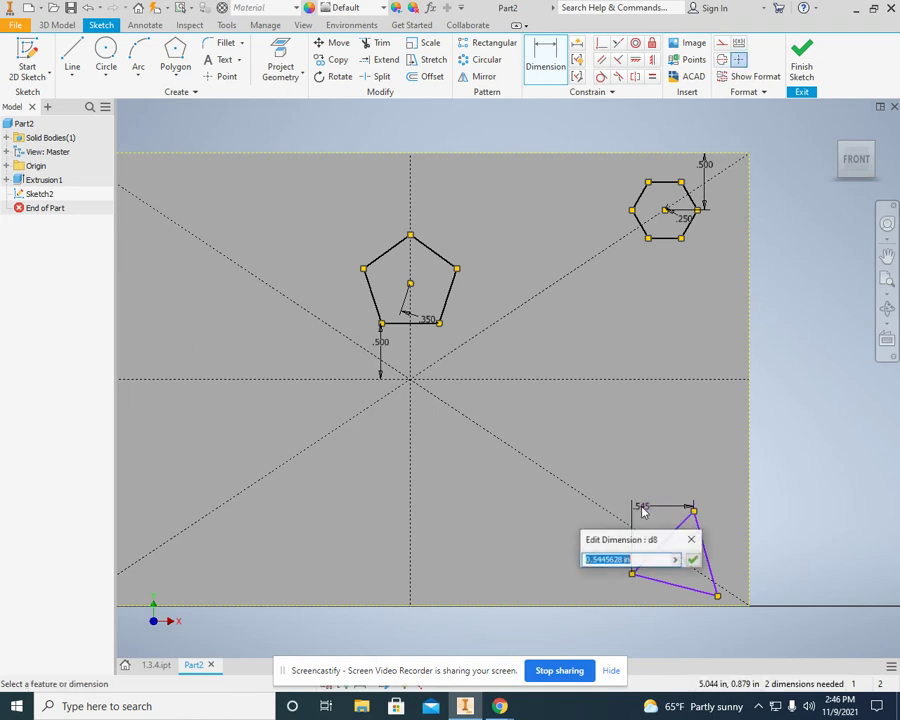
{"action": "left_click", "coordinate": [684, 536]}
{"action": "left_click", "coordinate": [88, 7]}
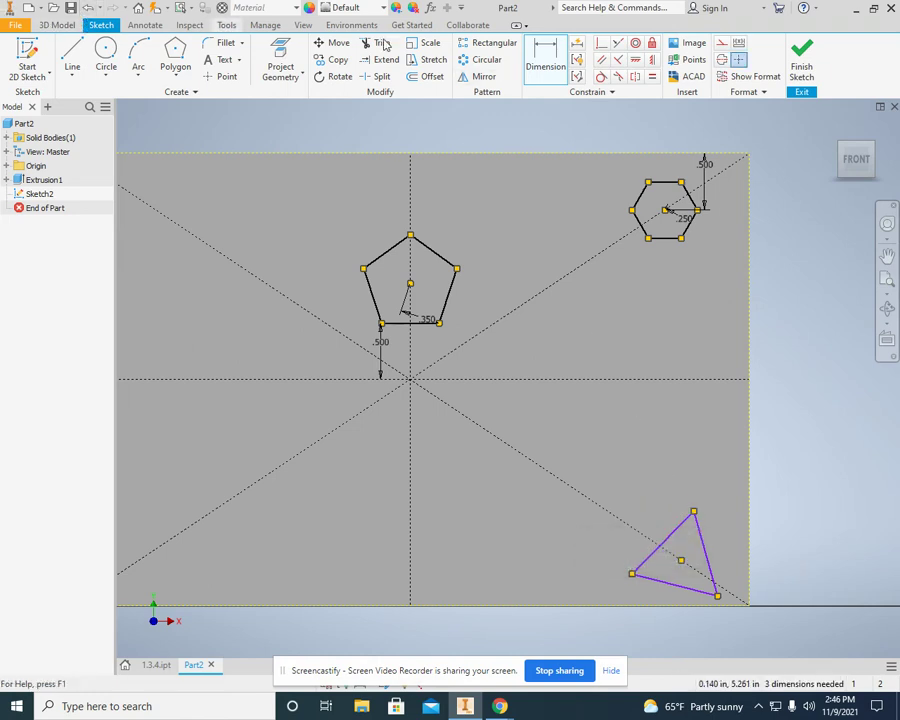
{"action": "left_click", "coordinate": [694, 513]}
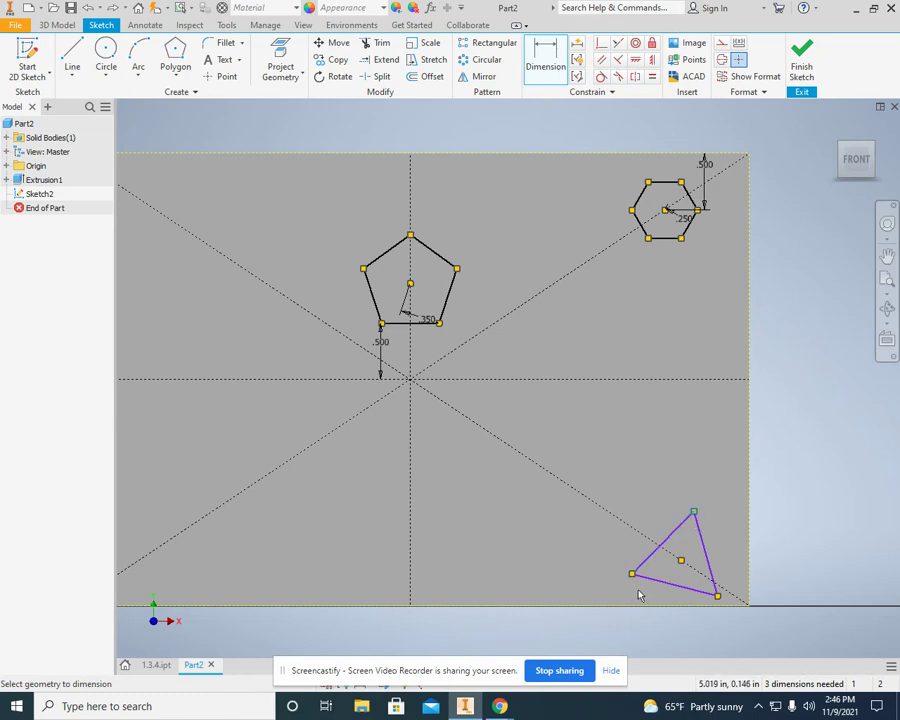
{"action": "left_click", "coordinate": [667, 541]}
{"action": "left_click", "coordinate": [702, 542]}
{"action": "right_click", "coordinate": [679, 505]}
{"action": "left_click", "coordinate": [713, 498]}
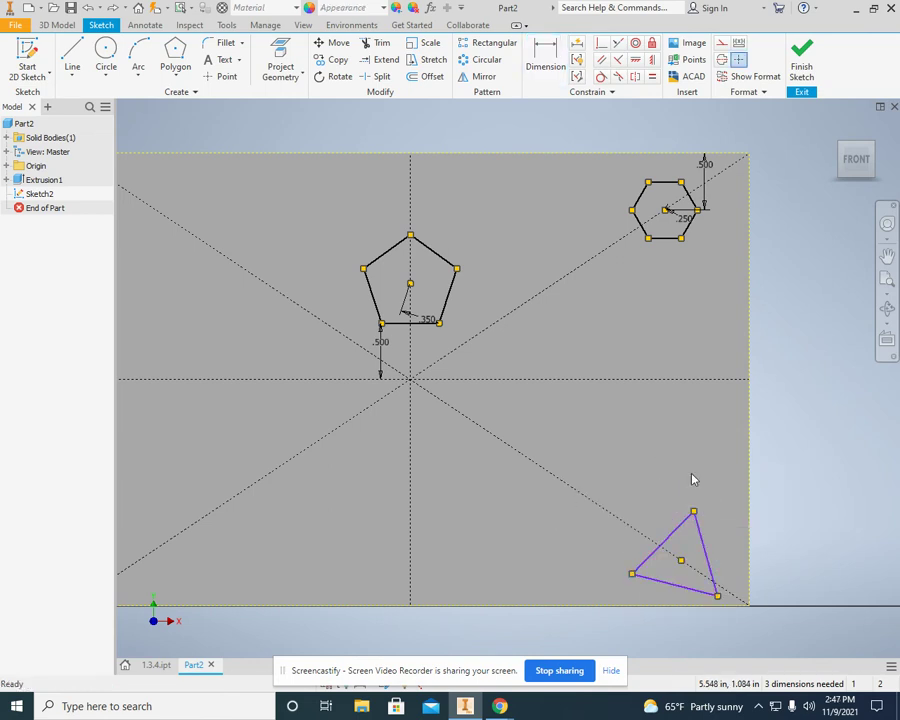
- Dimension the triangle's right side and set its length to 1.25 in
{"action": "key", "text": "F2"}
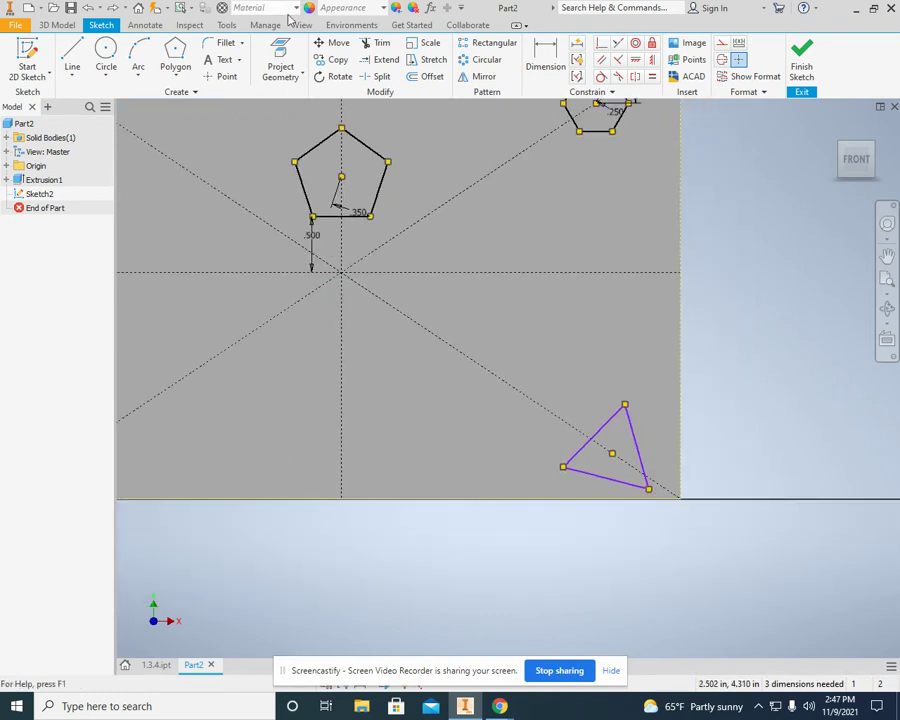
{"action": "left_click", "coordinate": [546, 54]}
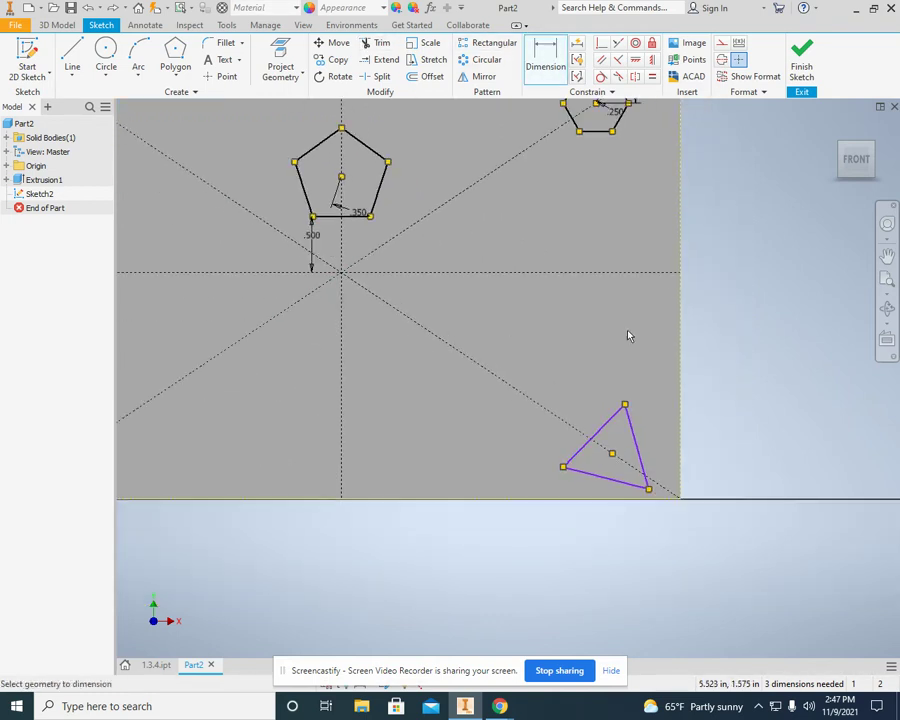
{"action": "left_click", "coordinate": [642, 450]}
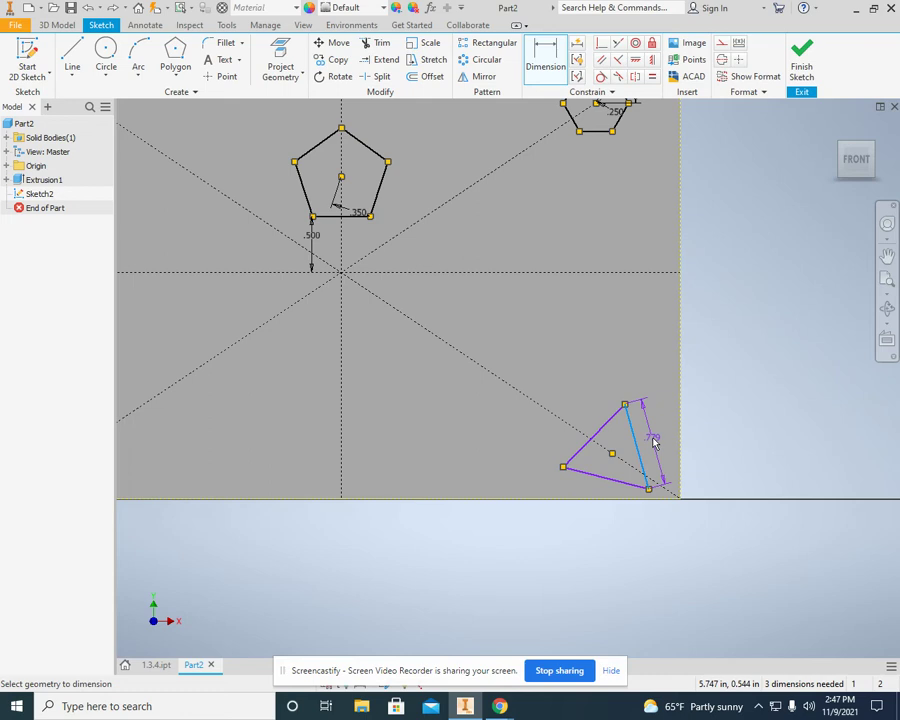
{"action": "left_click", "coordinate": [653, 443]}
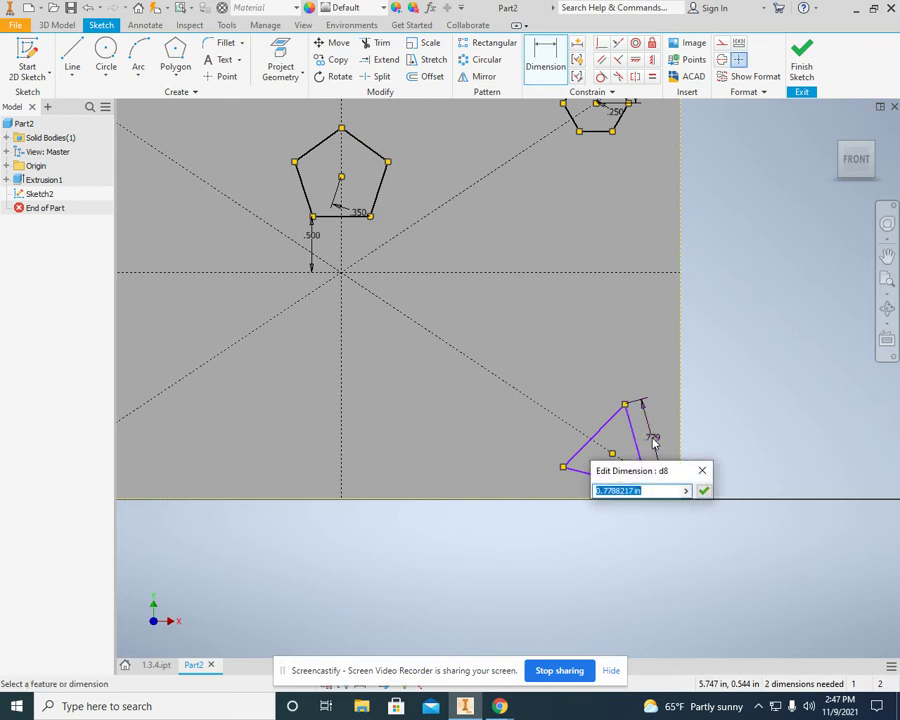
{"action": "type", "text": "1.25"}
{"action": "key", "text": "Return"}
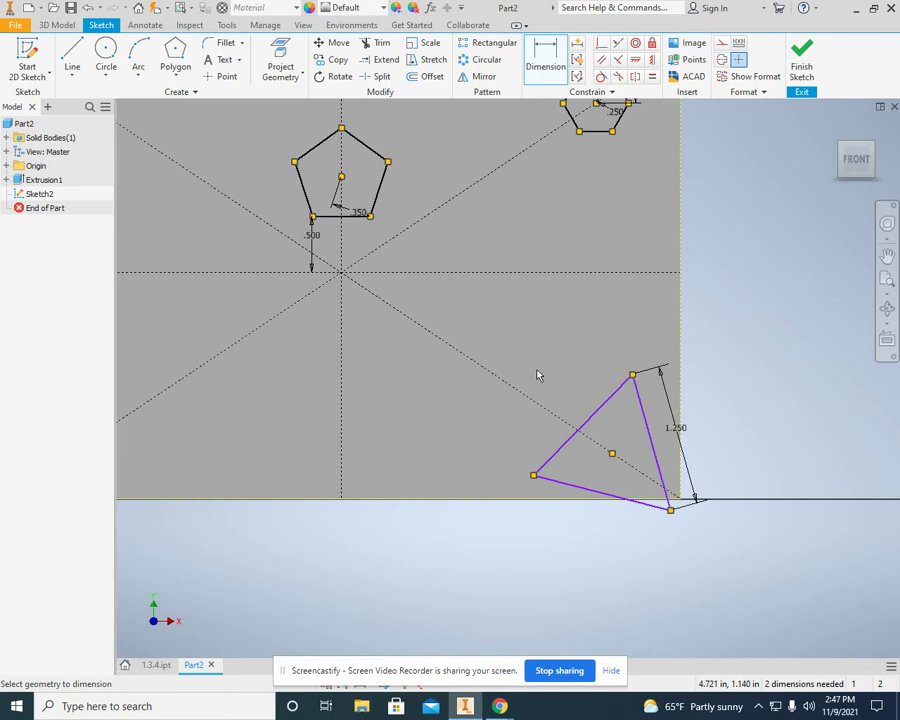
{"action": "right_click", "coordinate": [550, 296]}
{"action": "left_click", "coordinate": [604, 295]}
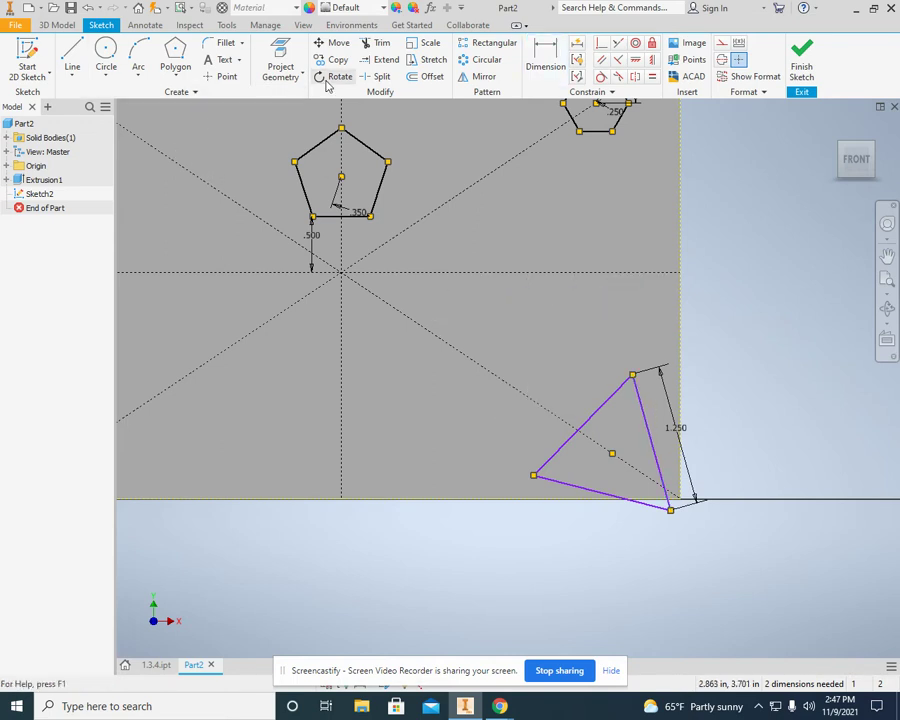
- Constrain the triangle's lower-right vertex coincident with the plate's lower-right corner and finish the sketch
{"action": "left_click", "coordinate": [603, 45]}
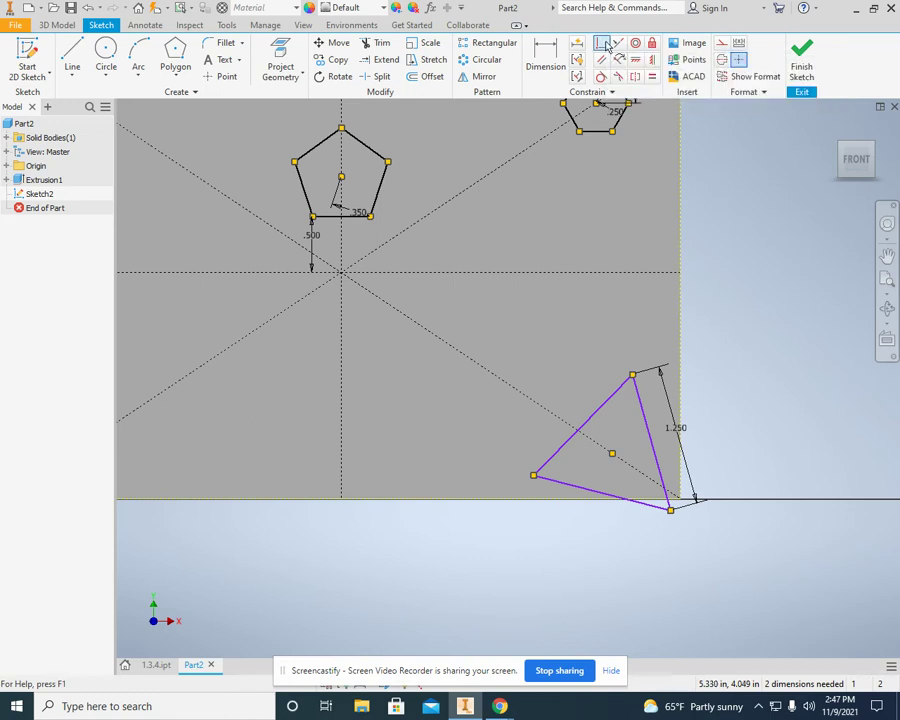
{"action": "left_click", "coordinate": [672, 512]}
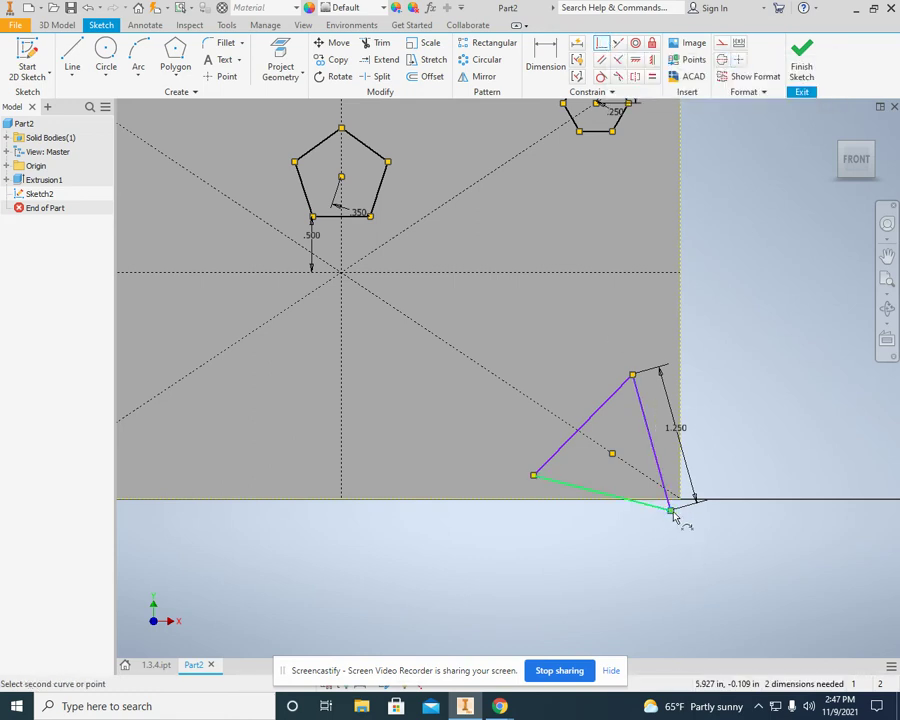
{"action": "left_click", "coordinate": [680, 500]}
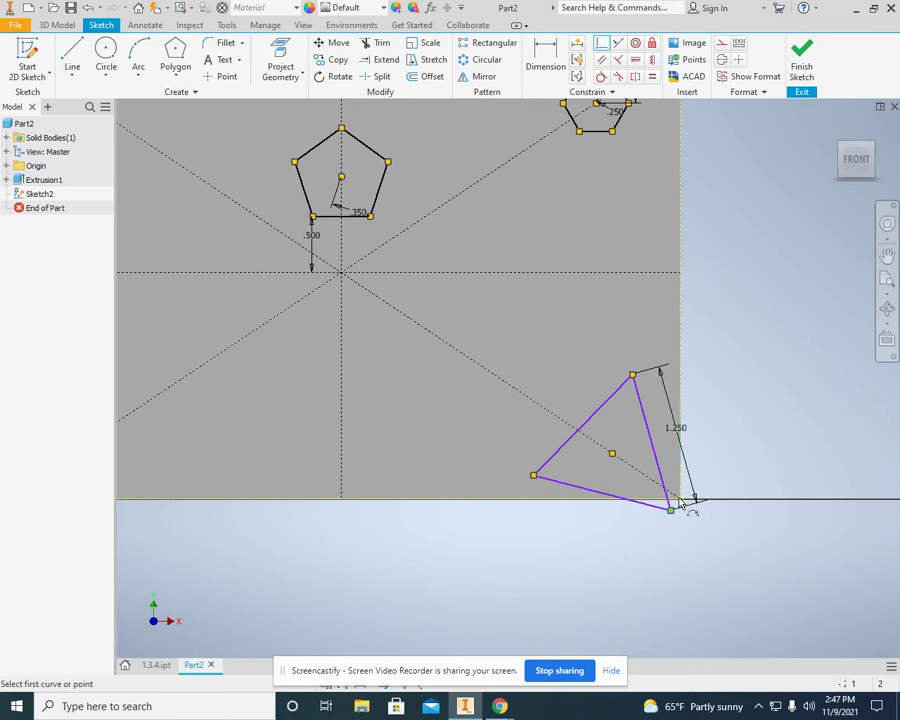
{"action": "right_click", "coordinate": [343, 408]}
{"action": "left_click", "coordinate": [388, 406]}
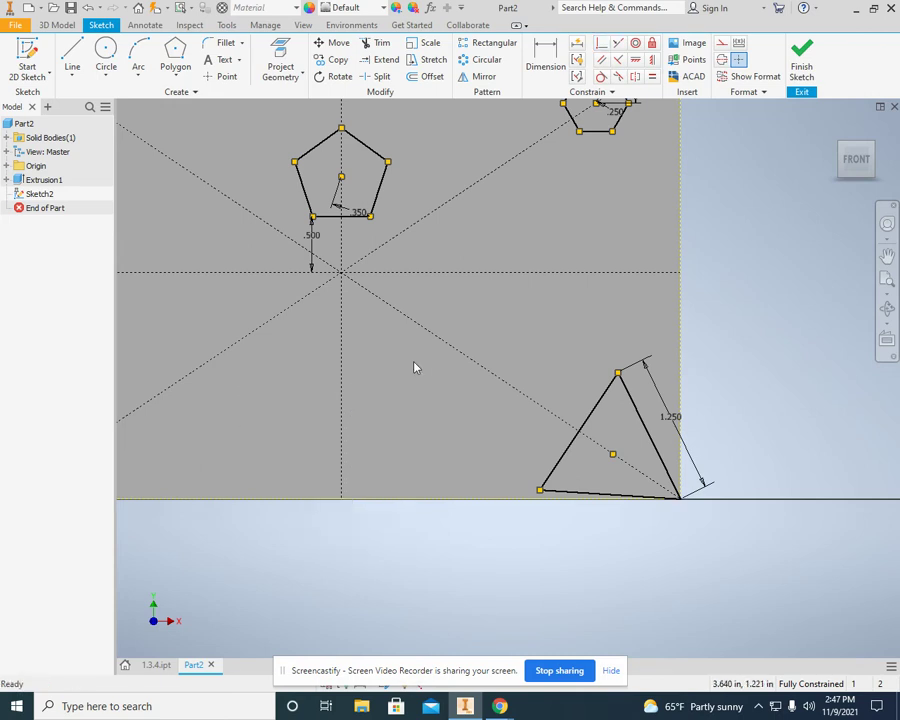
{"action": "scroll", "coordinate": [415, 367], "scroll_direction": "down", "scroll_amount": 3}
{"action": "middle_click_drag", "start_coordinate": [368, 350], "coordinate": [472, 354]}
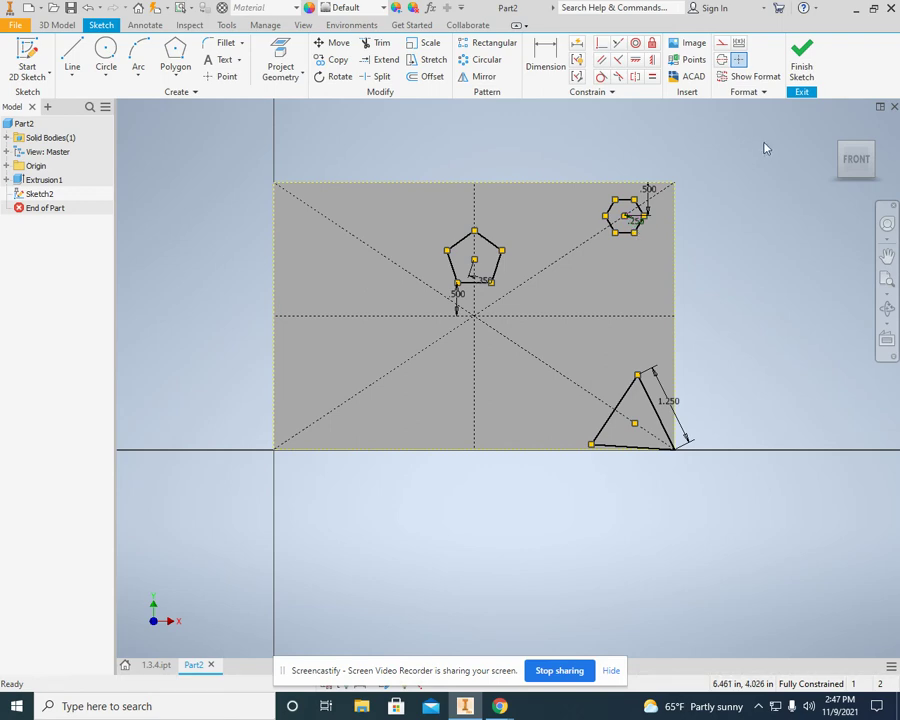
{"action": "left_click", "coordinate": [801, 60]}
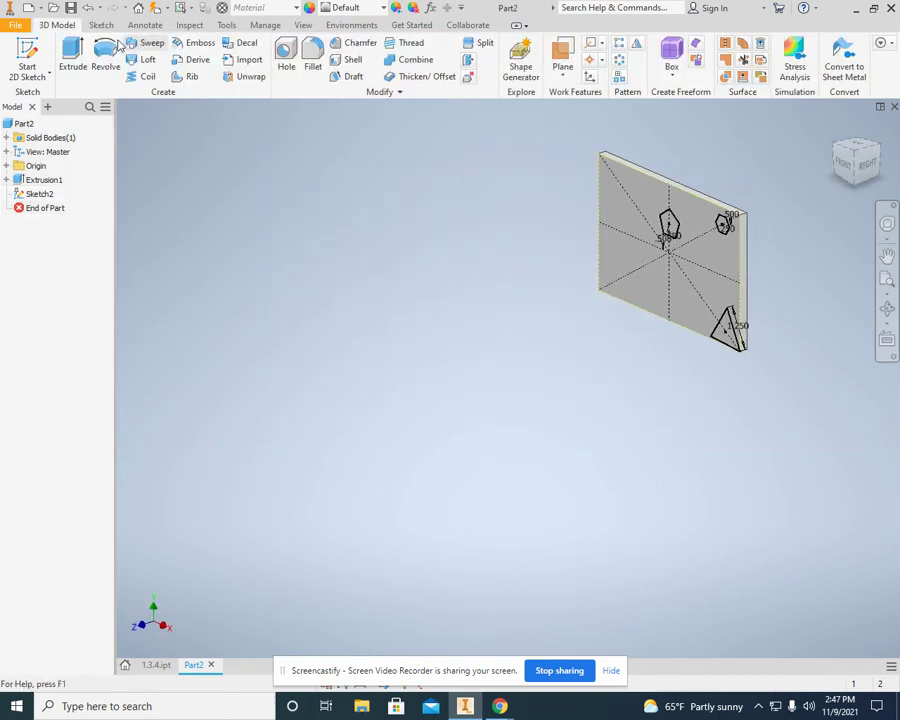
- Save the part on the Desktop as 1.3.4_2
{"action": "left_click", "coordinate": [15, 24]}
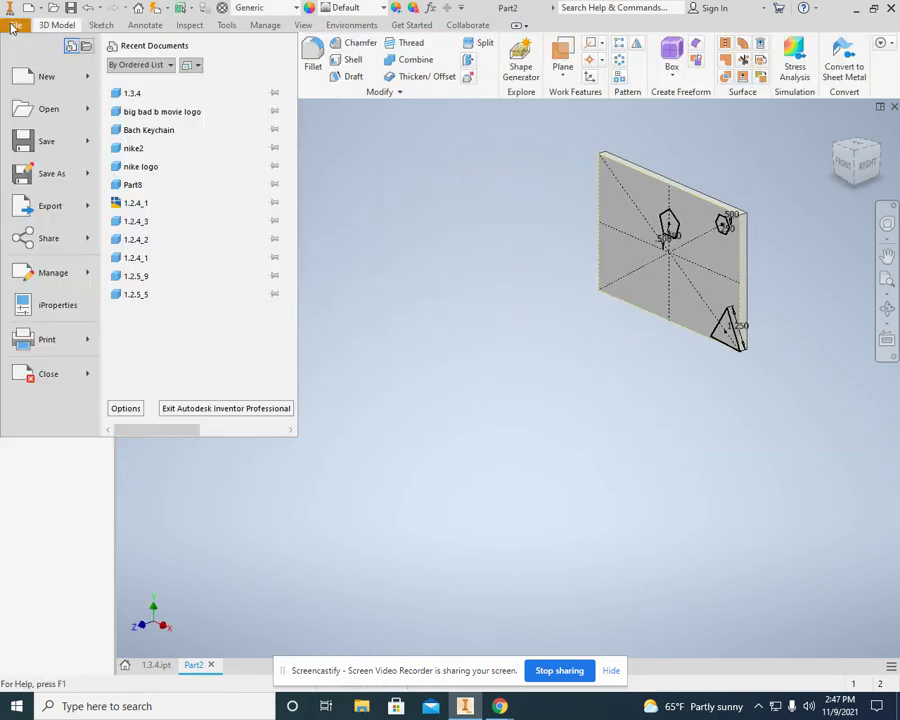
{"action": "left_click", "coordinate": [45, 174]}
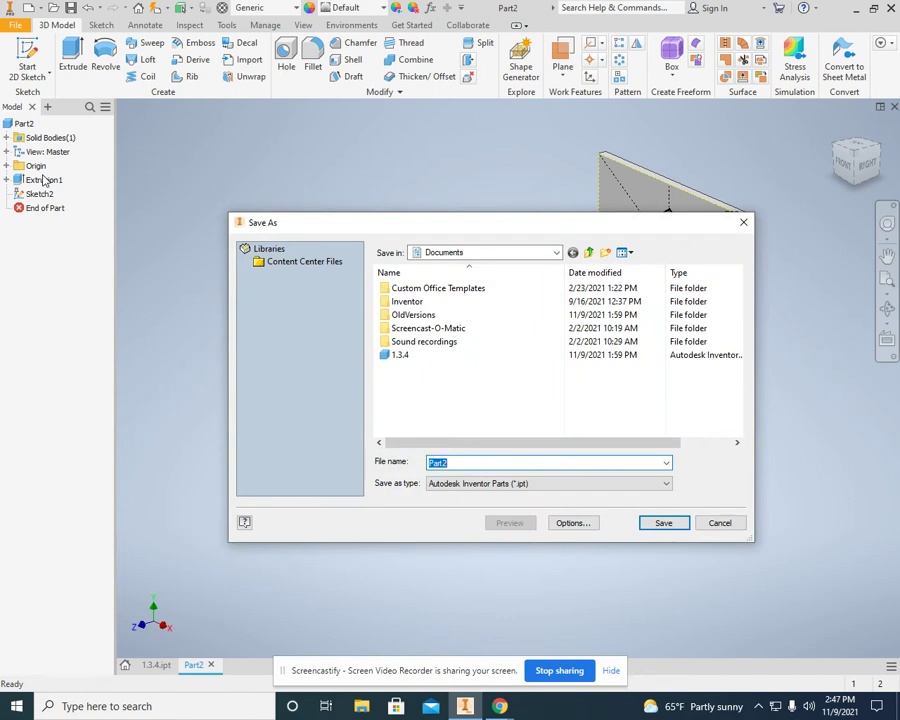
{"action": "type", "text": "1.3"}
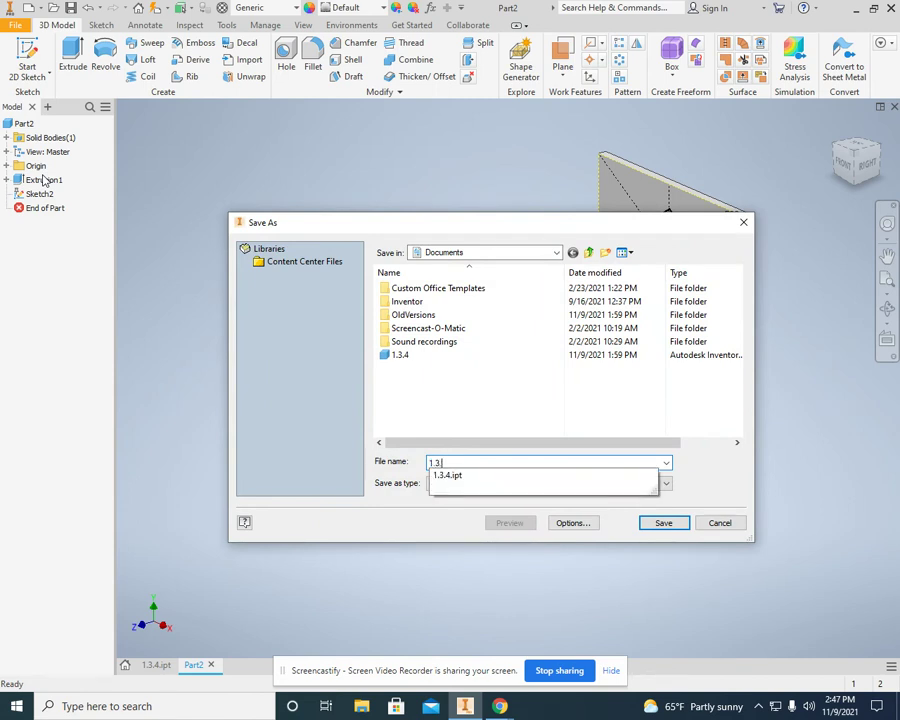
{"action": "type", "text": ".4_2"}
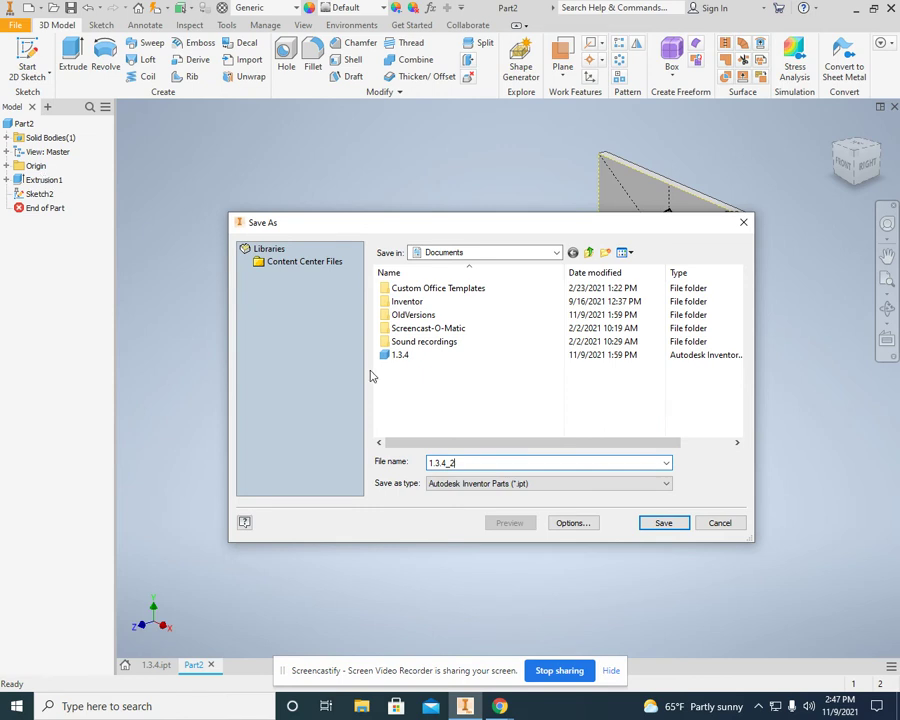
{"action": "left_click", "coordinate": [555, 252]}
{"action": "left_click", "coordinate": [556, 252]}
{"action": "left_click", "coordinate": [556, 252]}
{"action": "left_click", "coordinate": [540, 278]}
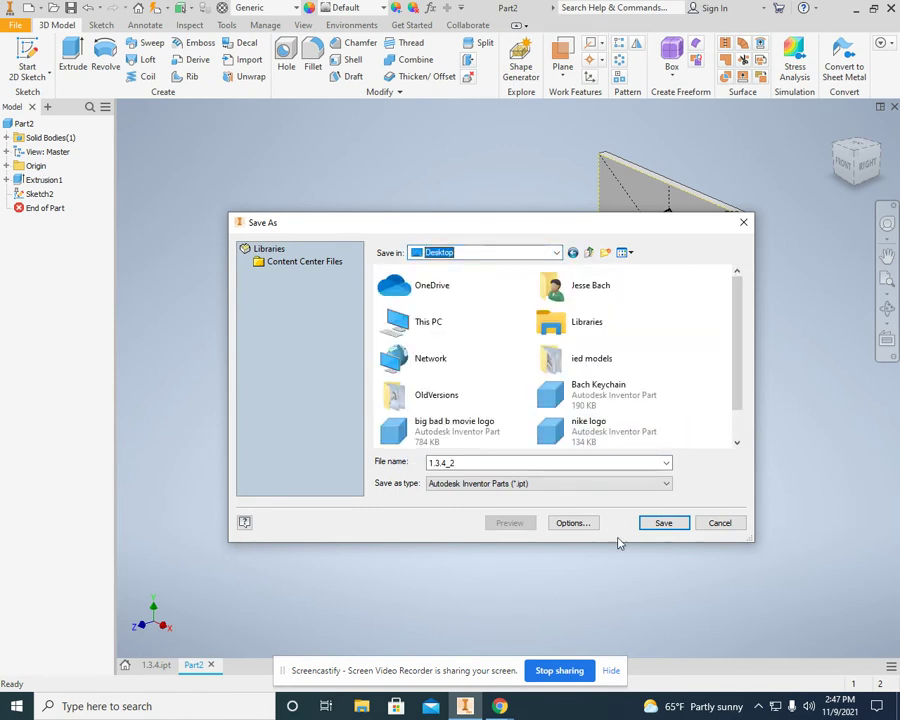
{"action": "left_click", "coordinate": [661, 526]}
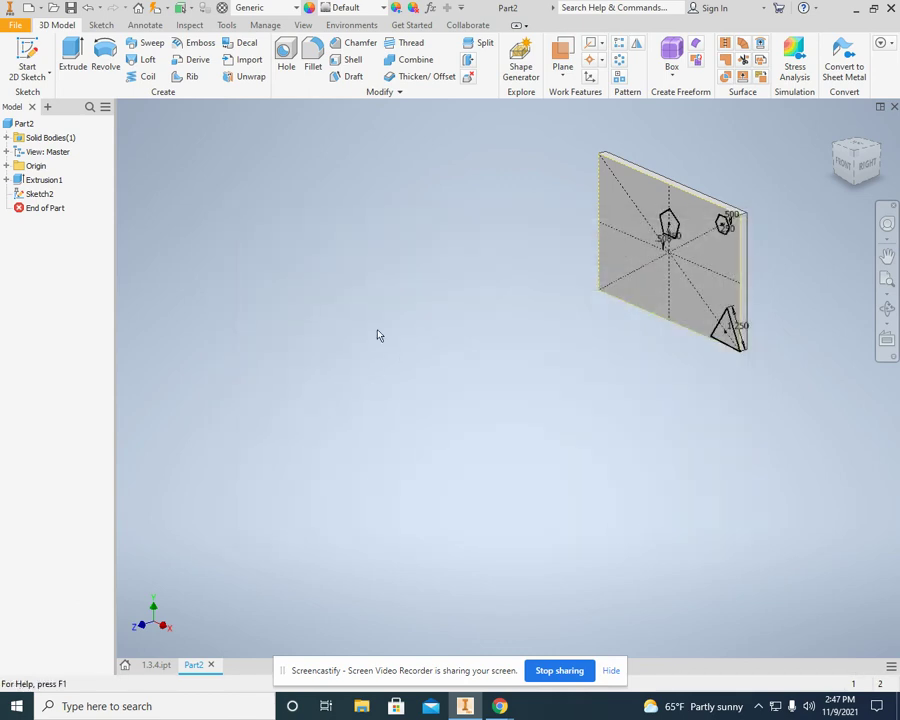
- Show the plate from the front and reopen Sketch2 for editing
{"action": "key", "text": "F6"}
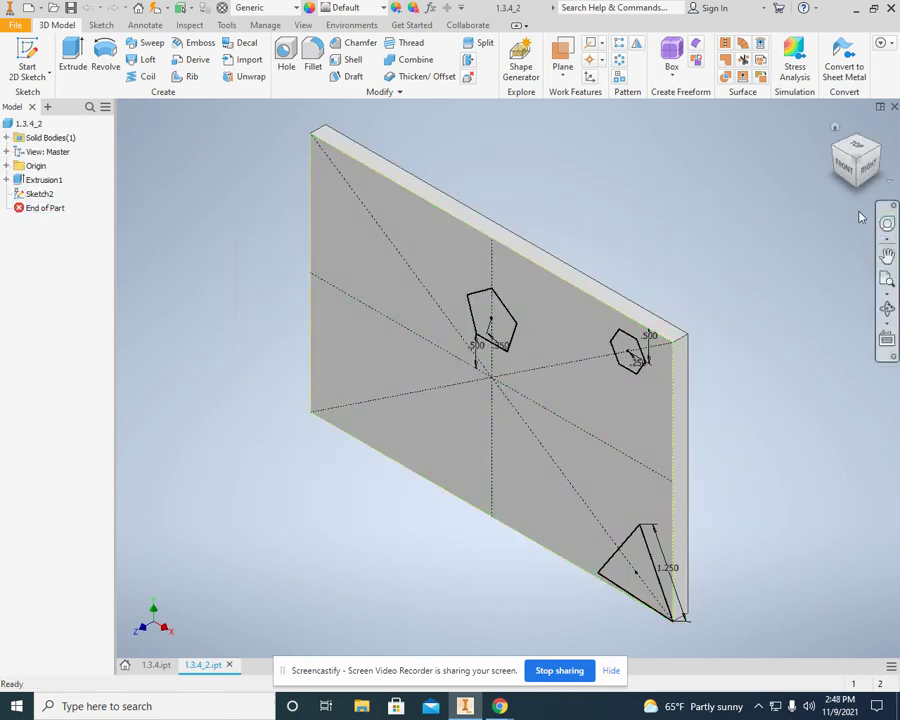
{"action": "left_click", "coordinate": [845, 160]}
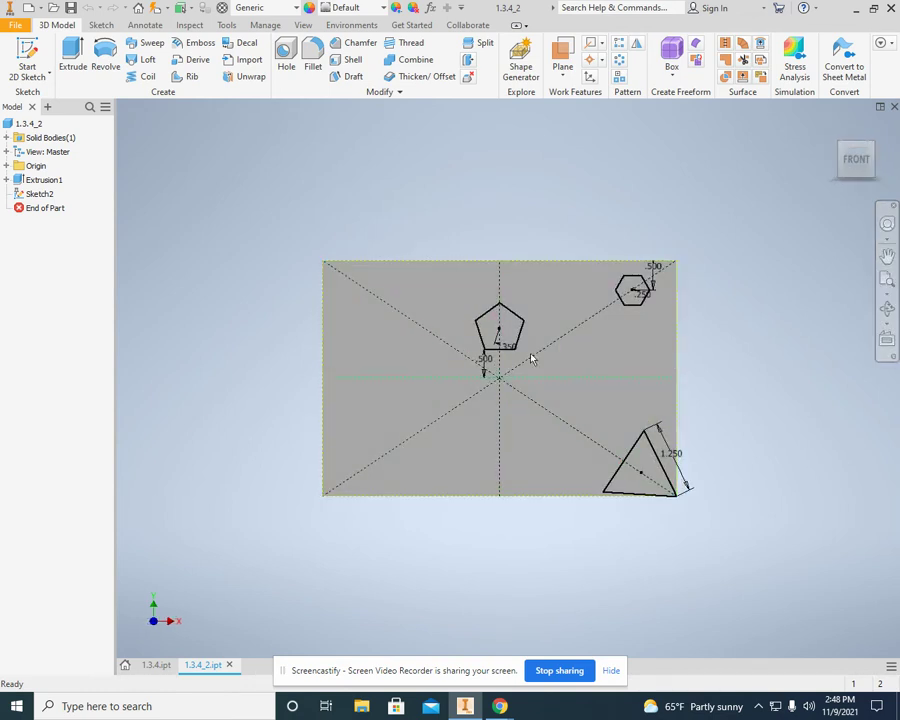
{"action": "right_click", "coordinate": [39, 195]}
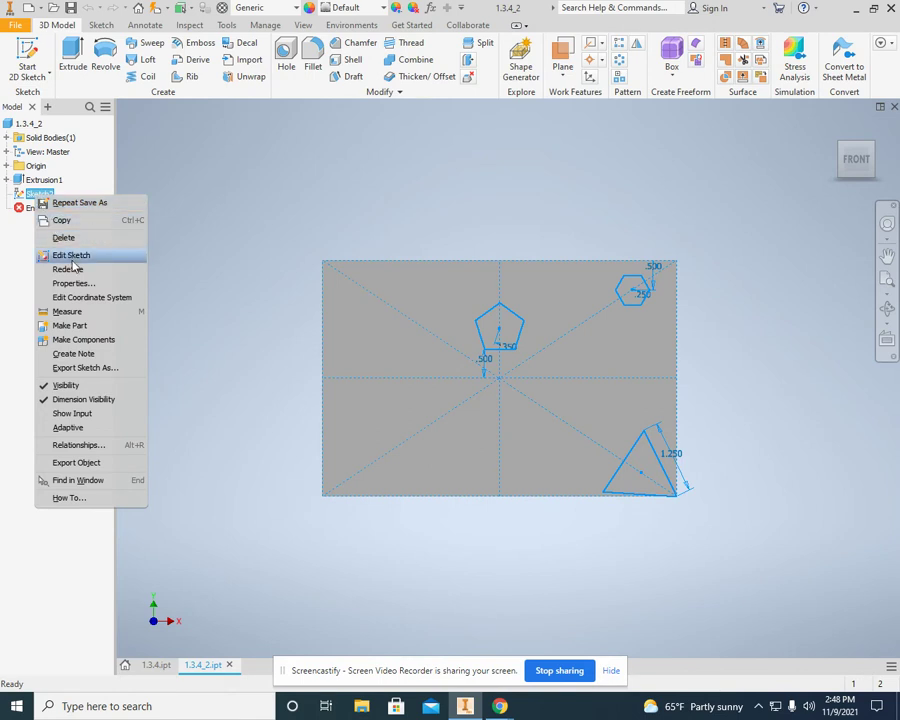
{"action": "left_click", "coordinate": [66, 254]}
{"action": "scroll", "coordinate": [520, 440], "scroll_direction": "up", "scroll_amount": 3}
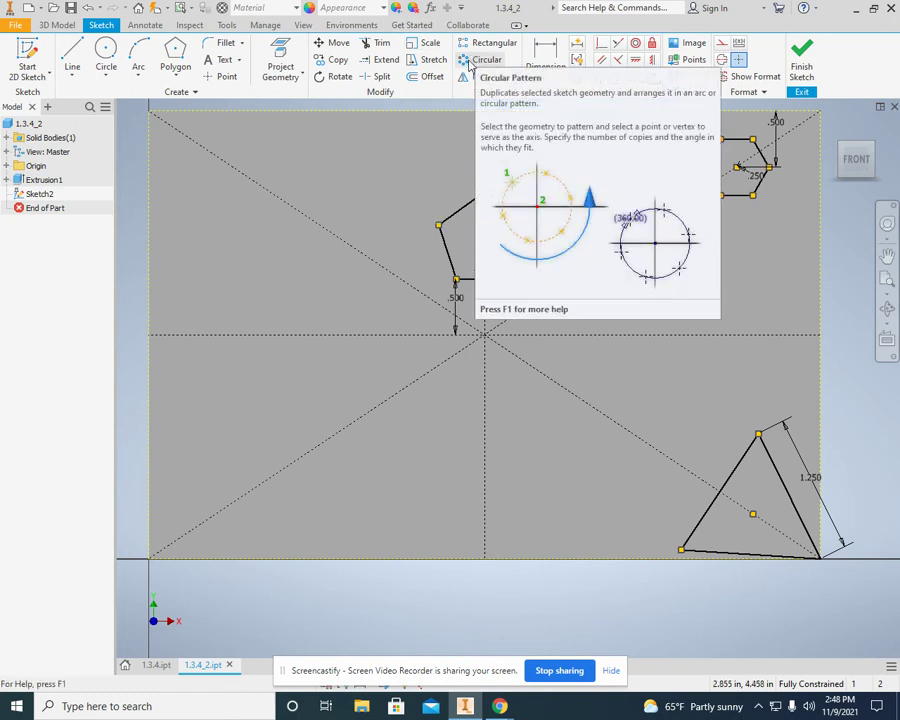
{"action": "left_click", "coordinate": [469, 67]}
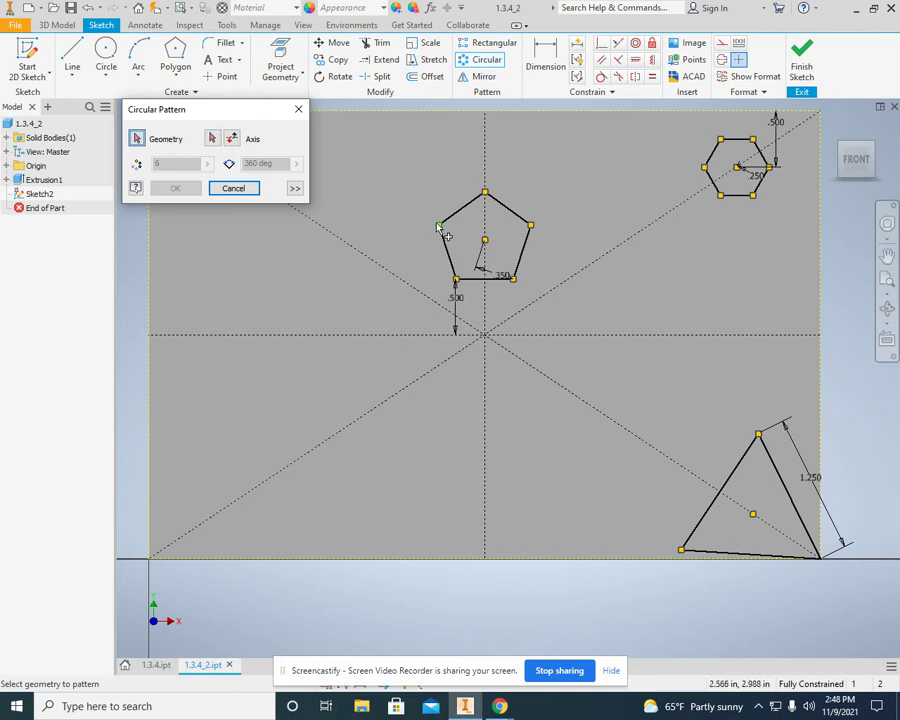
{"action": "left_click_drag", "start_coordinate": [382, 149], "coordinate": [548, 324]}
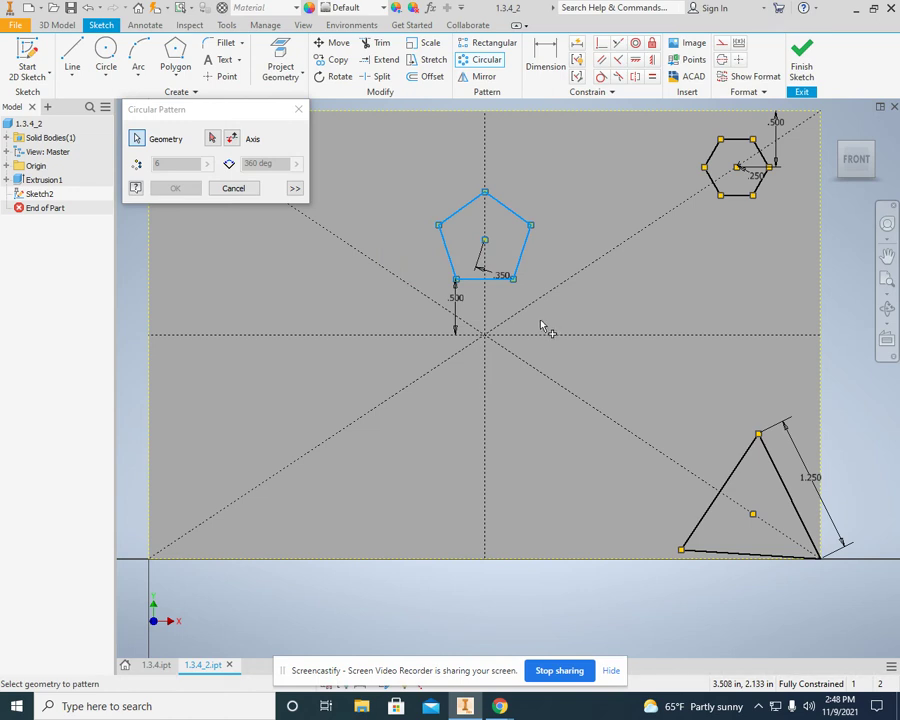
{"action": "left_click", "coordinate": [213, 140]}
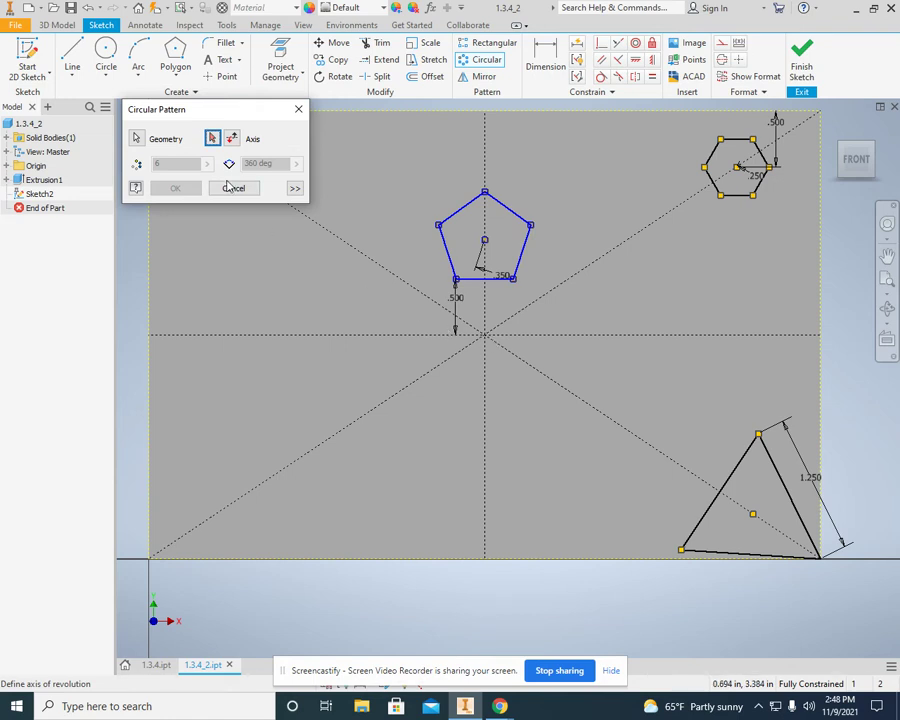
{"action": "left_click", "coordinate": [137, 138]}
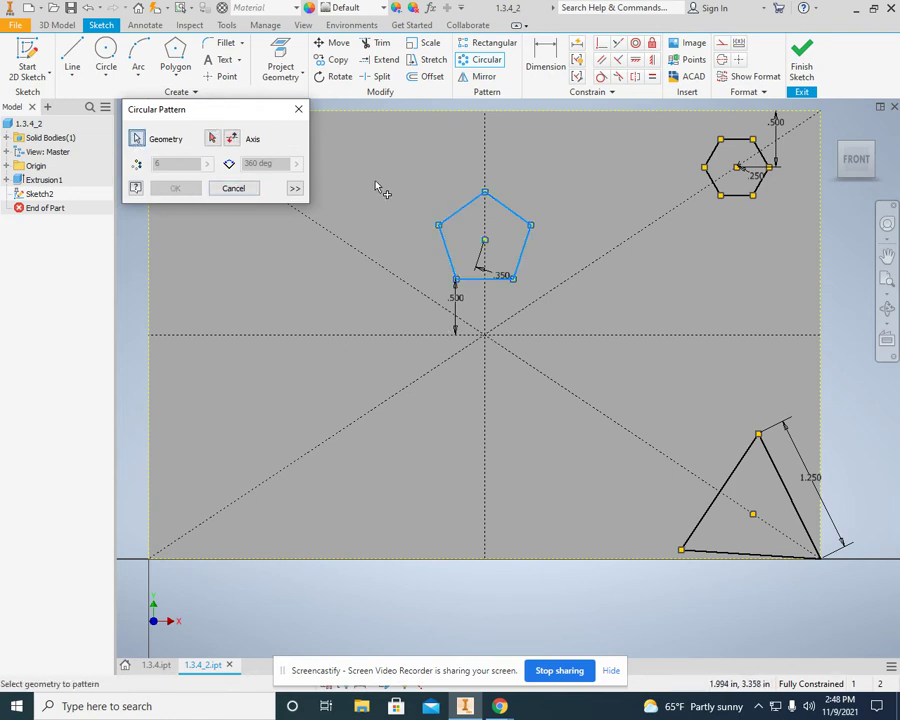
{"action": "left_click", "coordinate": [484, 334]}
{"action": "left_click", "coordinate": [213, 138]}
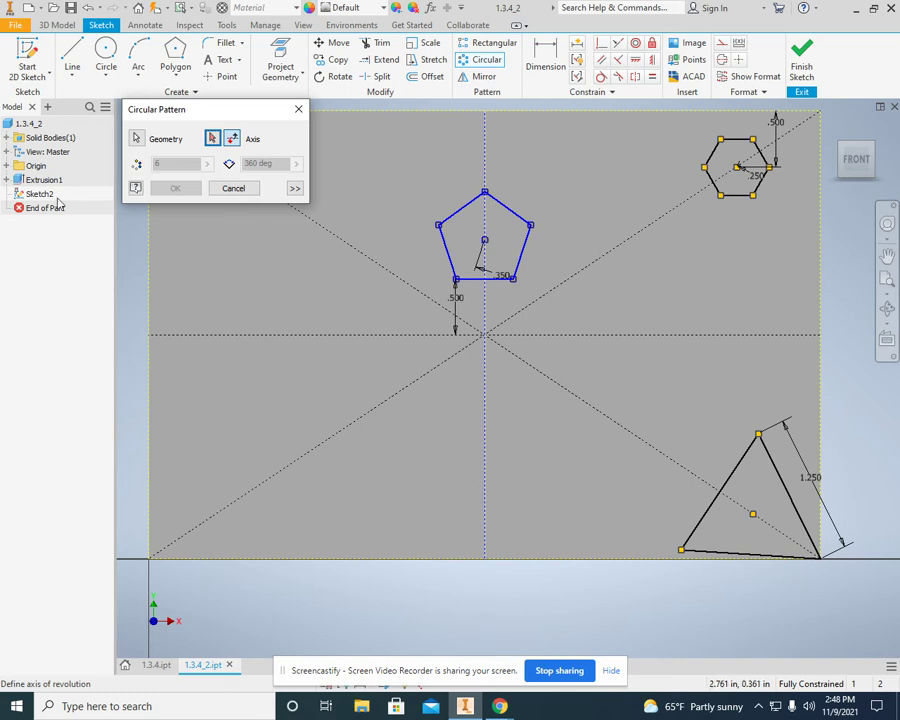
{"action": "left_click", "coordinate": [236, 189]}
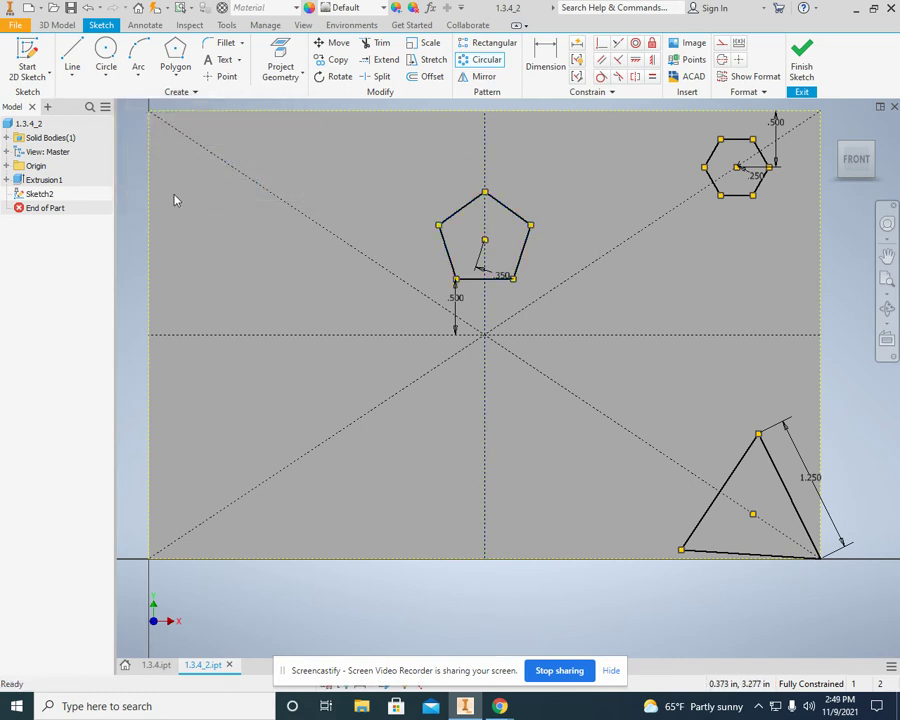
{"action": "left_click", "coordinate": [486, 59]}
{"action": "left_click_drag", "start_coordinate": [363, 158], "coordinate": [592, 330]}
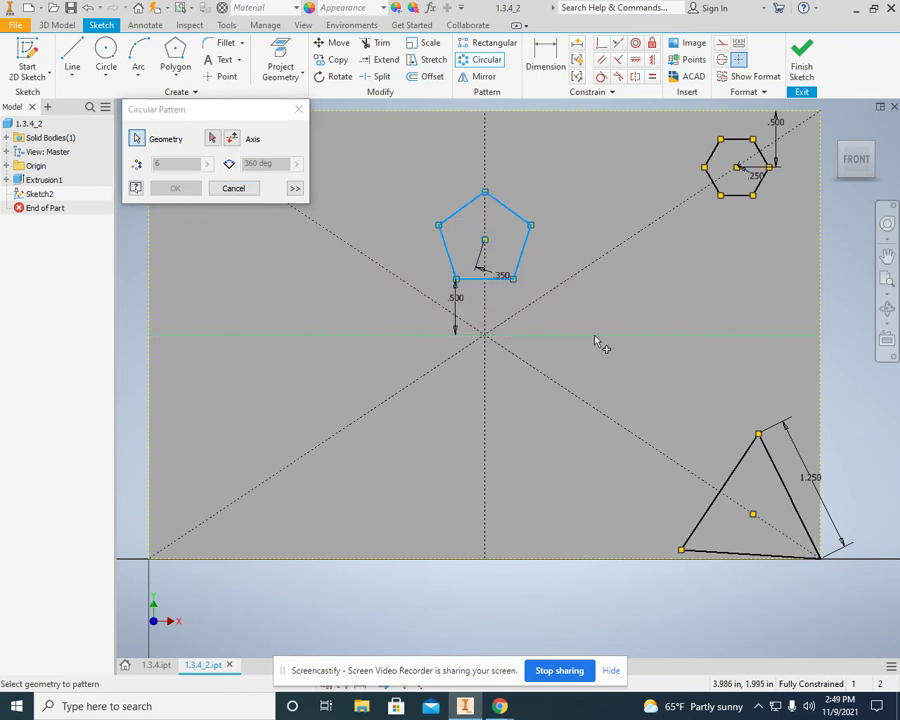
{"action": "left_click", "coordinate": [212, 139]}
{"action": "scroll", "coordinate": [485, 342], "scroll_direction": "down", "scroll_amount": 3}
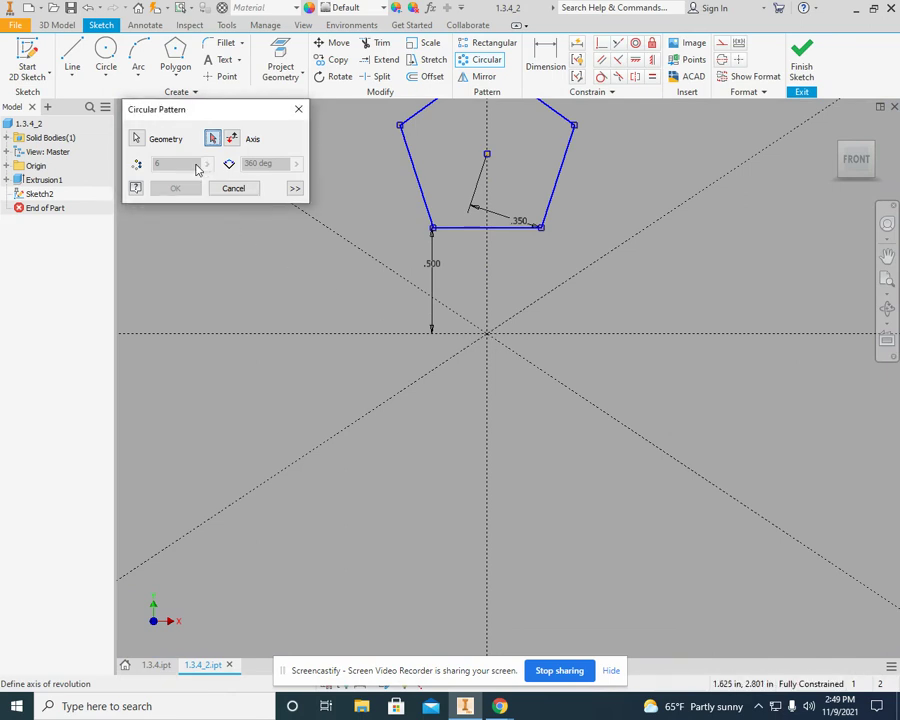
{"action": "left_click", "coordinate": [487, 156]}
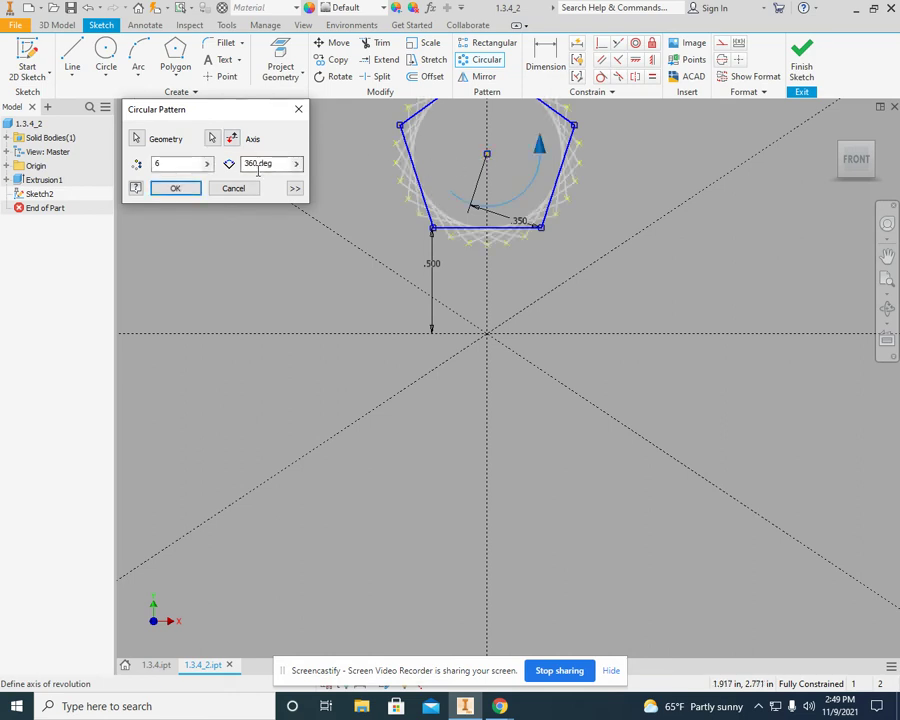
{"action": "left_click", "coordinate": [219, 189]}
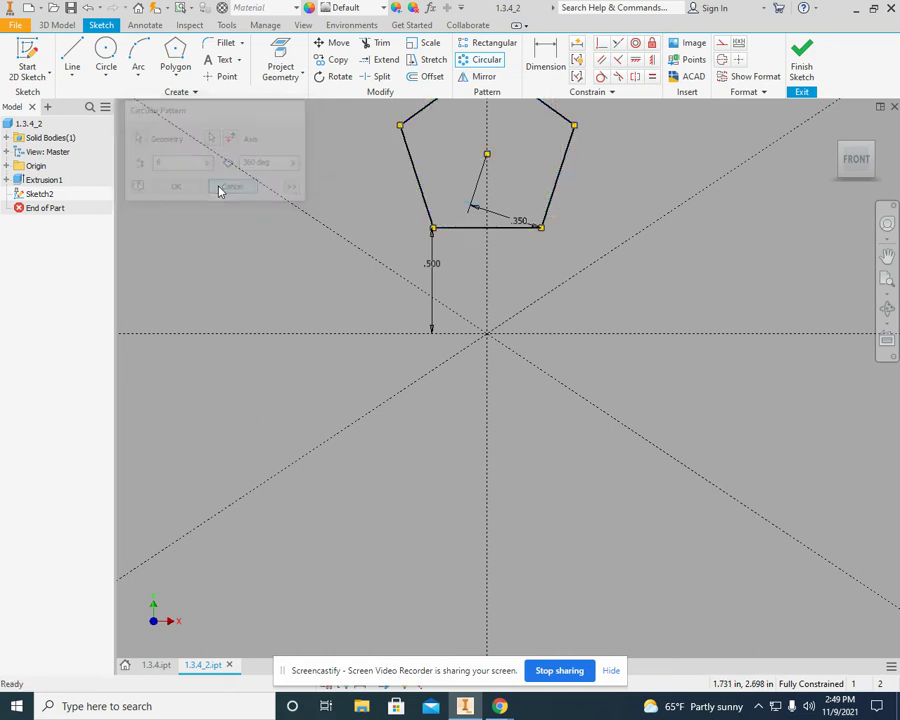
- Place a sketch point at the plate's center, where the construction lines intersect
{"action": "scroll", "coordinate": [435, 393], "scroll_direction": "up", "scroll_amount": 2}
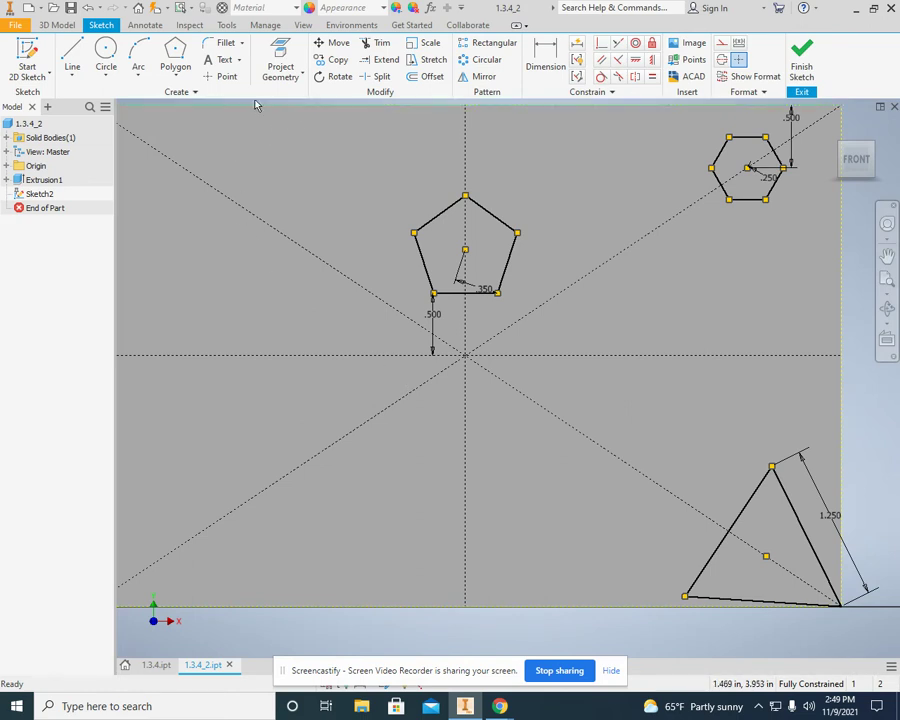
{"action": "left_click", "coordinate": [225, 78]}
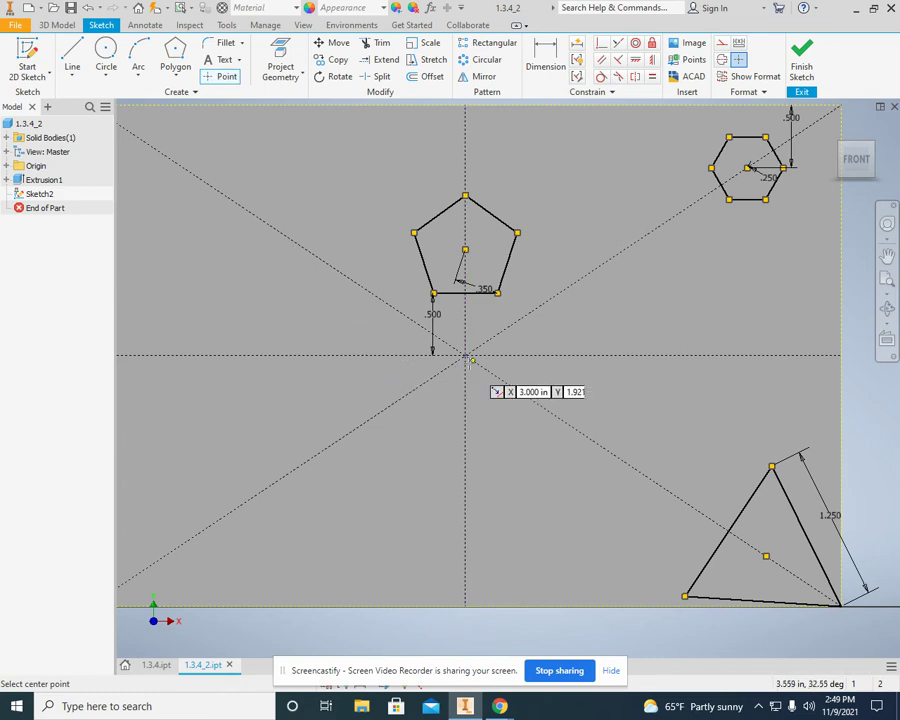
{"action": "right_click", "coordinate": [480, 405]}
{"action": "left_click", "coordinate": [529, 413]}
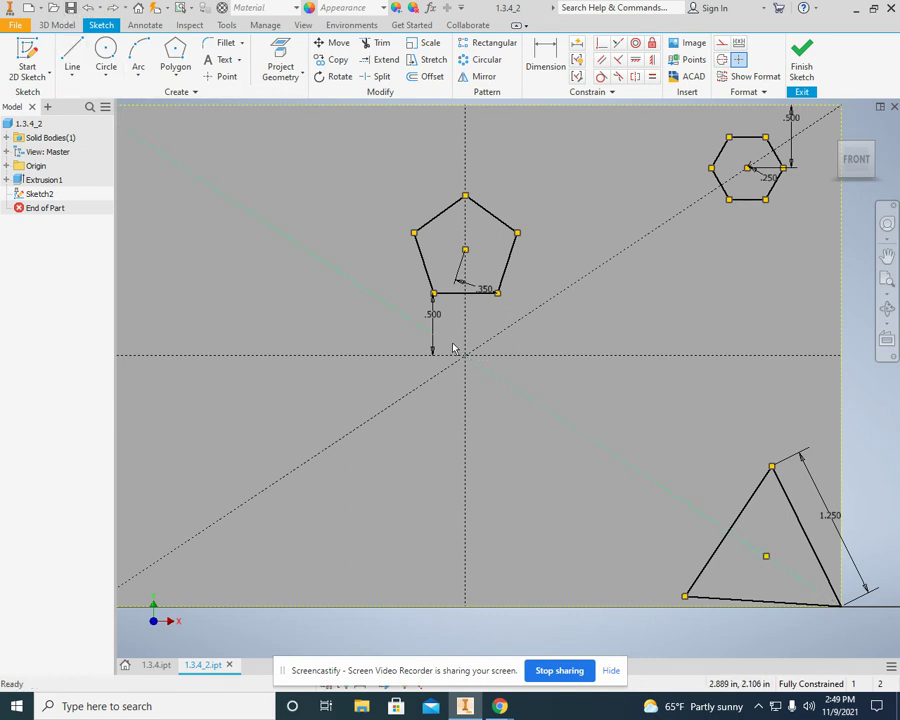
{"action": "left_click", "coordinate": [227, 80]}
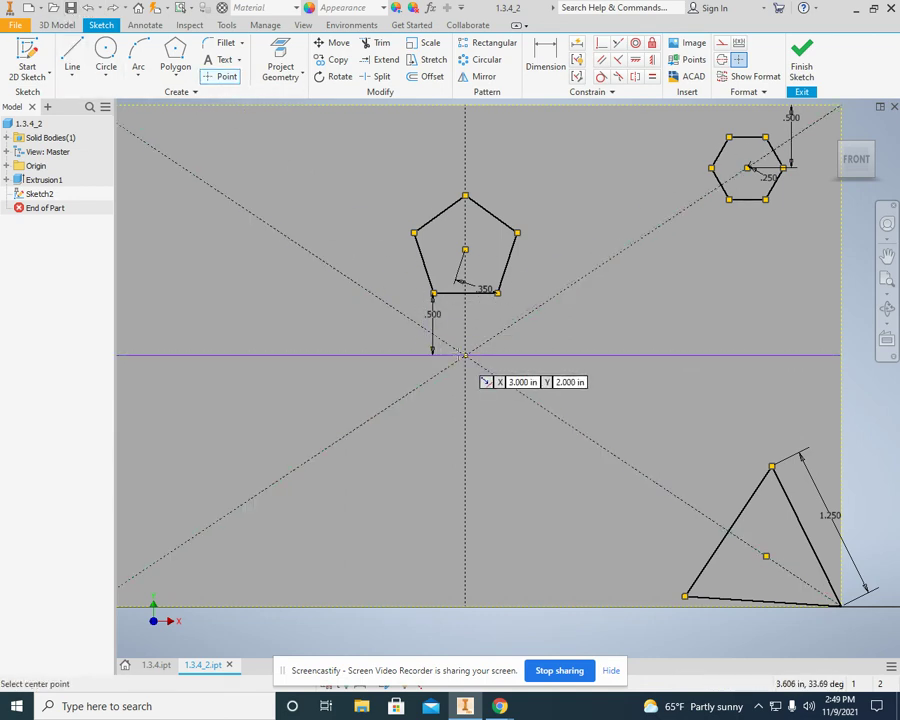
{"action": "left_click", "coordinate": [465, 355]}
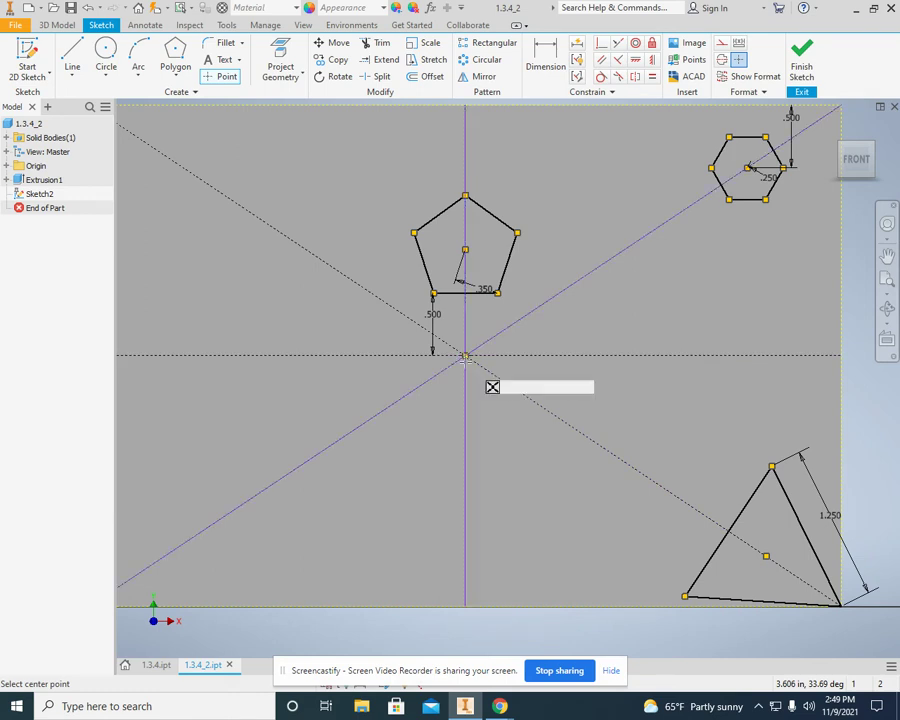
{"action": "right_click", "coordinate": [476, 381]}
{"action": "left_click", "coordinate": [521, 383]}
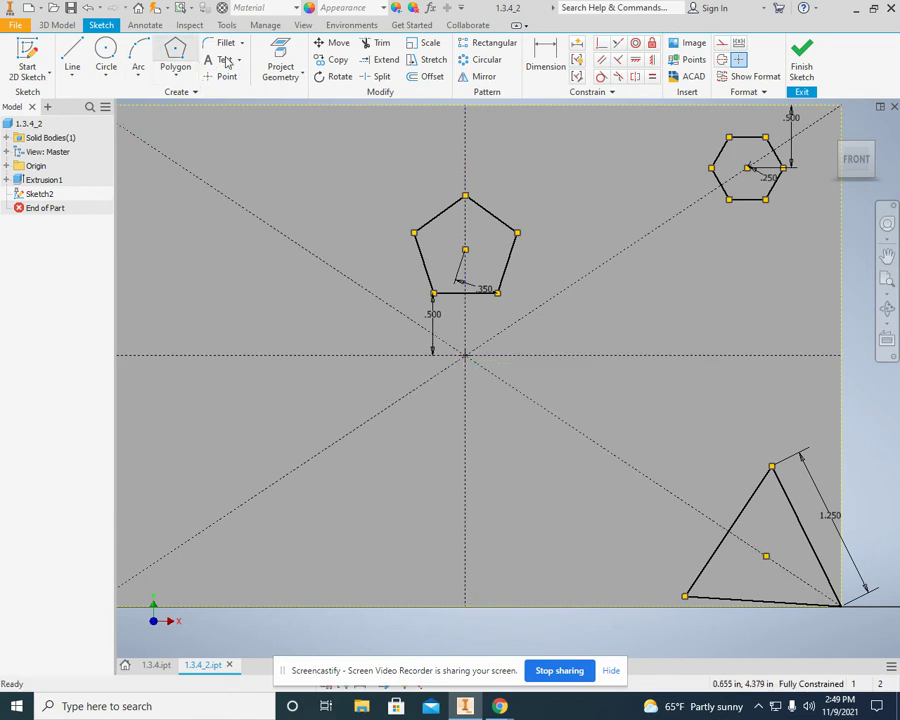
- Create a circular pattern of the pentagon around the plate's center point with 5 instances over 360 degrees
{"action": "left_click", "coordinate": [467, 64]}
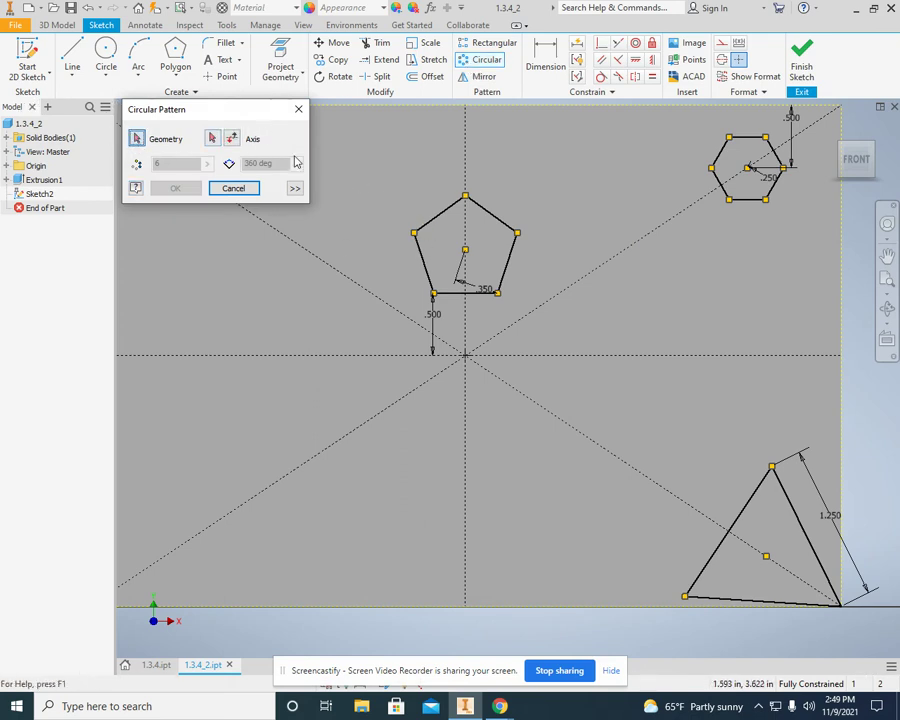
{"action": "left_click_drag", "start_coordinate": [385, 162], "coordinate": [554, 330]}
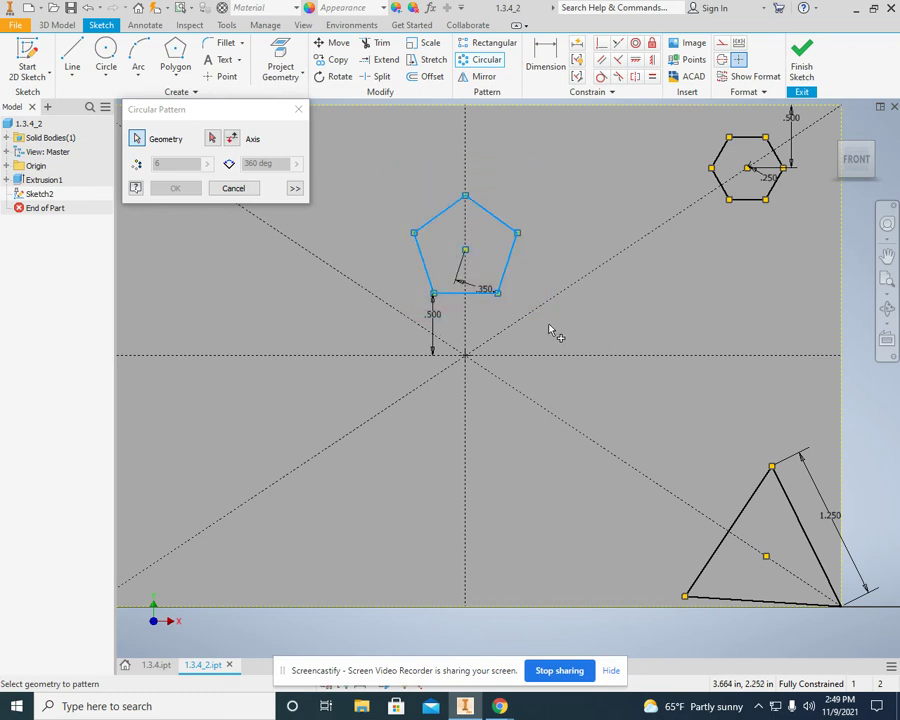
{"action": "left_click", "coordinate": [212, 140]}
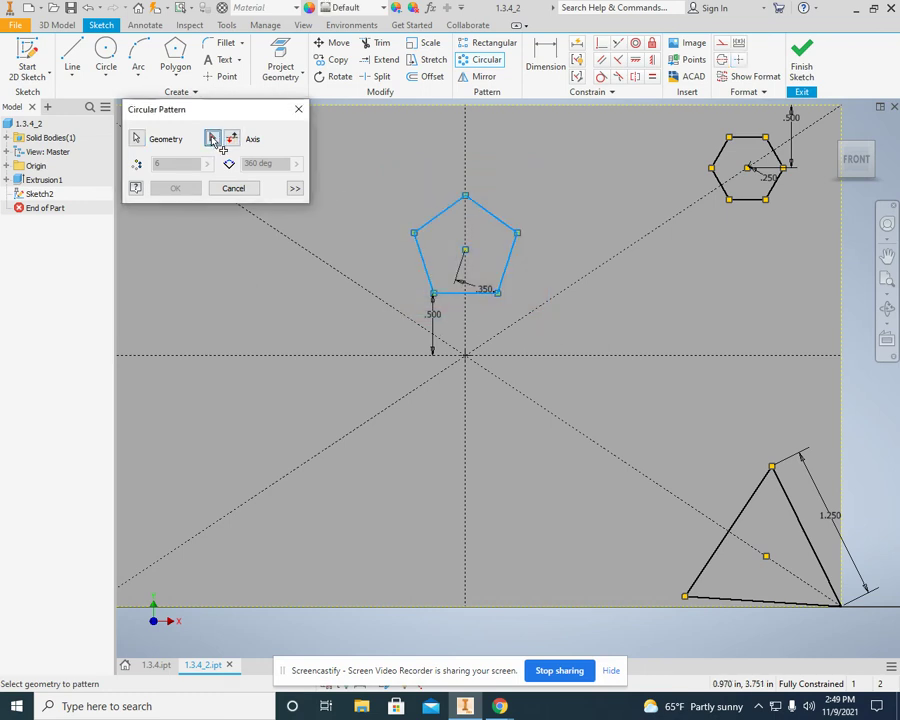
{"action": "left_click", "coordinate": [463, 358]}
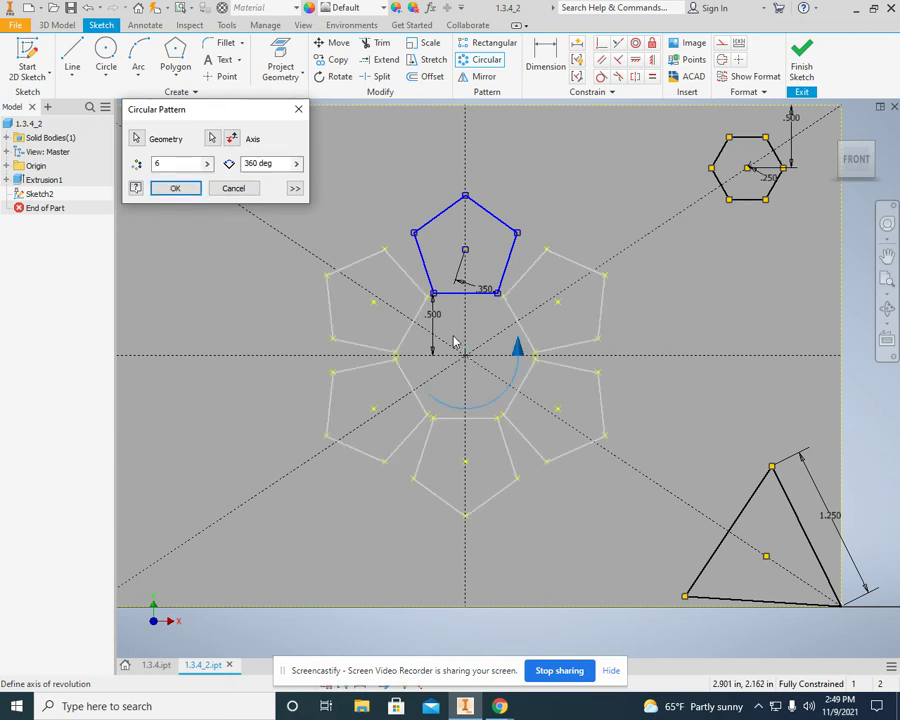
{"action": "double_click", "coordinate": [156, 166]}
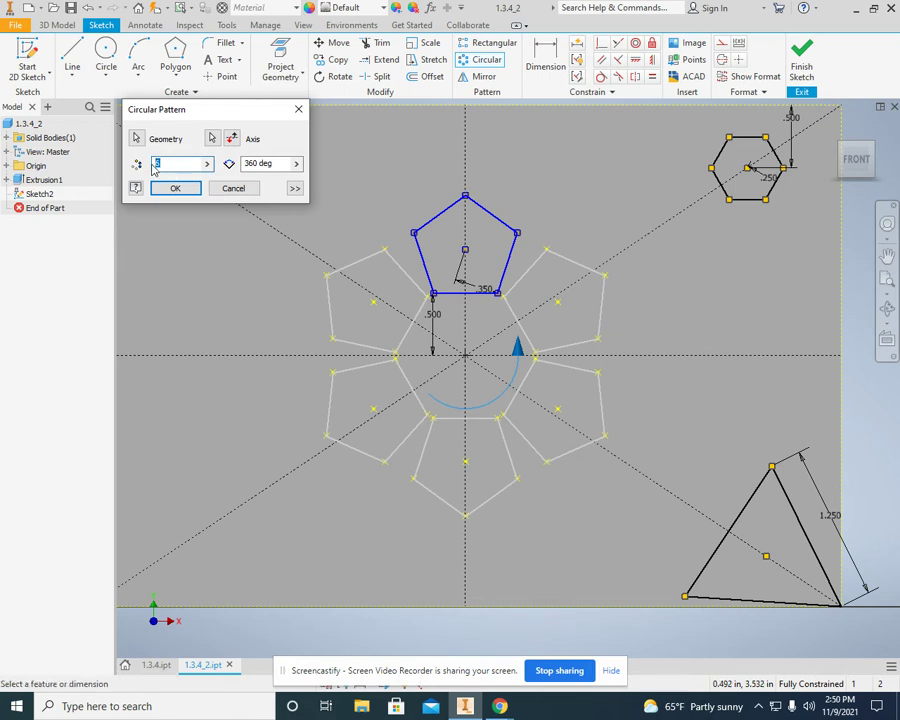
{"action": "type", "text": "5"}
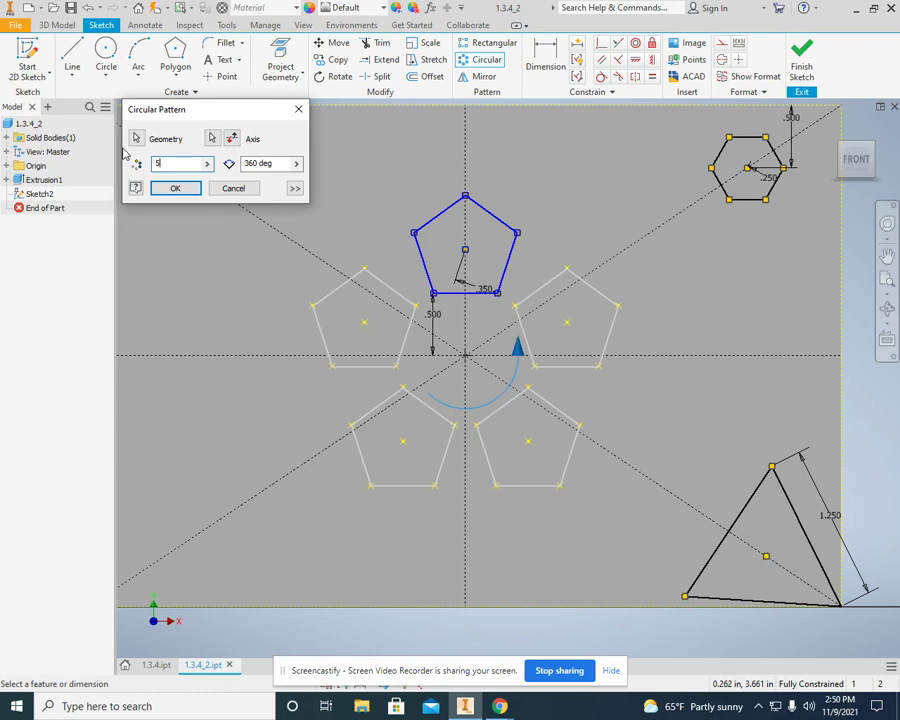
{"action": "left_click", "coordinate": [170, 190]}
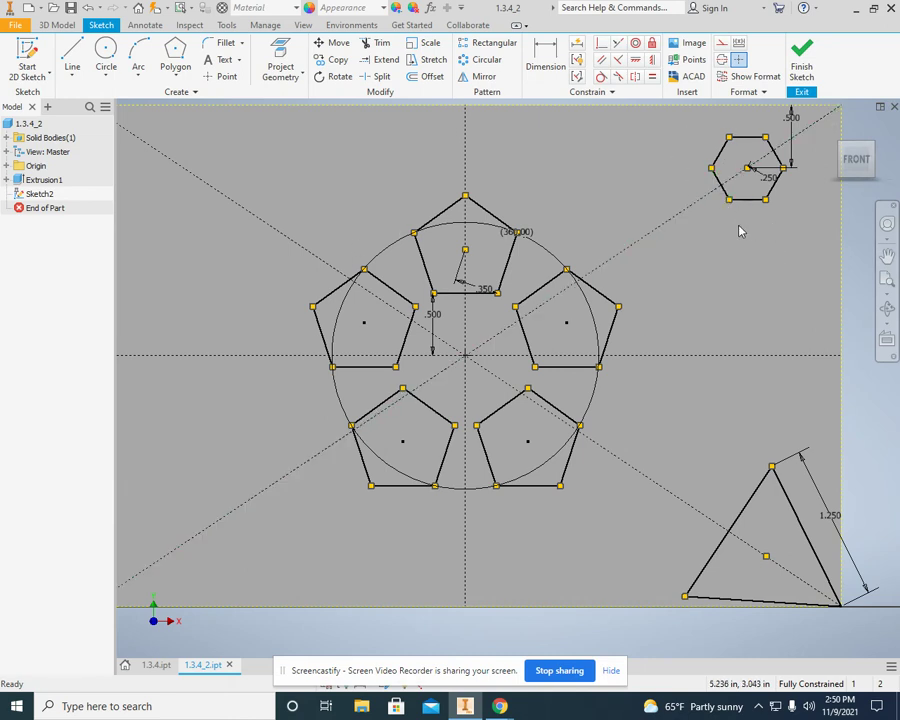
- Set up a rectangular pattern of the hexagon with the plate's top edge as its first direction
{"action": "left_click", "coordinate": [483, 47]}
{"action": "scroll", "coordinate": [622, 226], "scroll_direction": "down", "scroll_amount": 2}
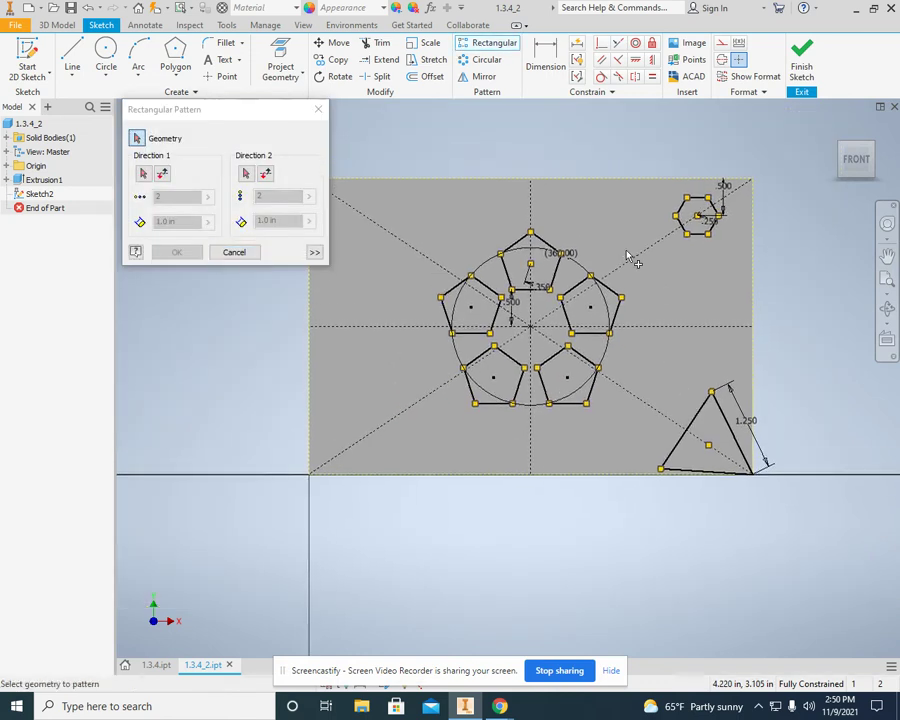
{"action": "scroll", "coordinate": [610, 250], "scroll_direction": "up", "scroll_amount": 3}
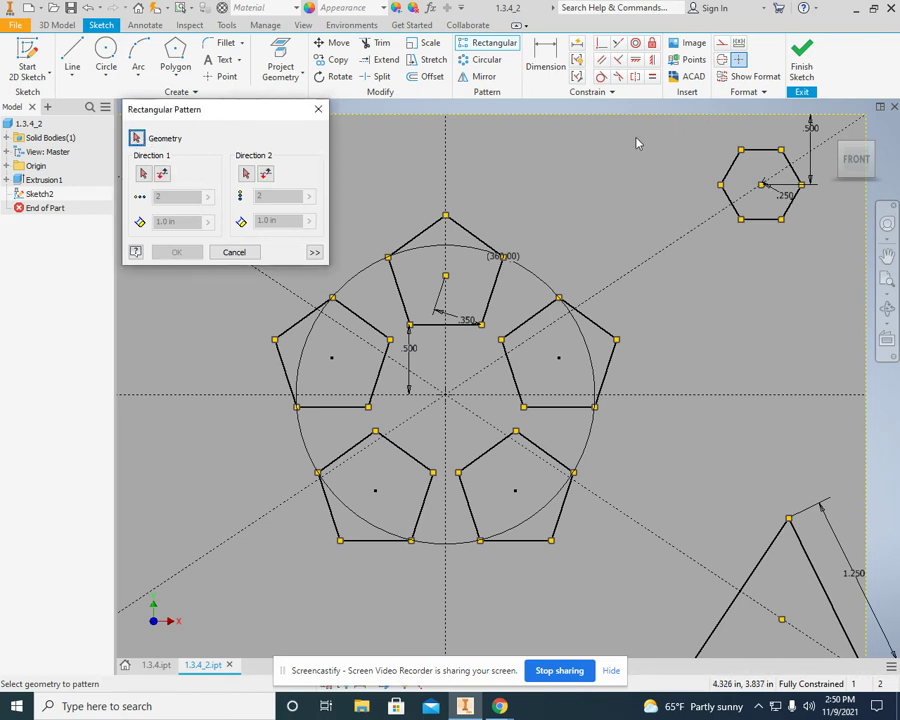
{"action": "left_click", "coordinate": [137, 137]}
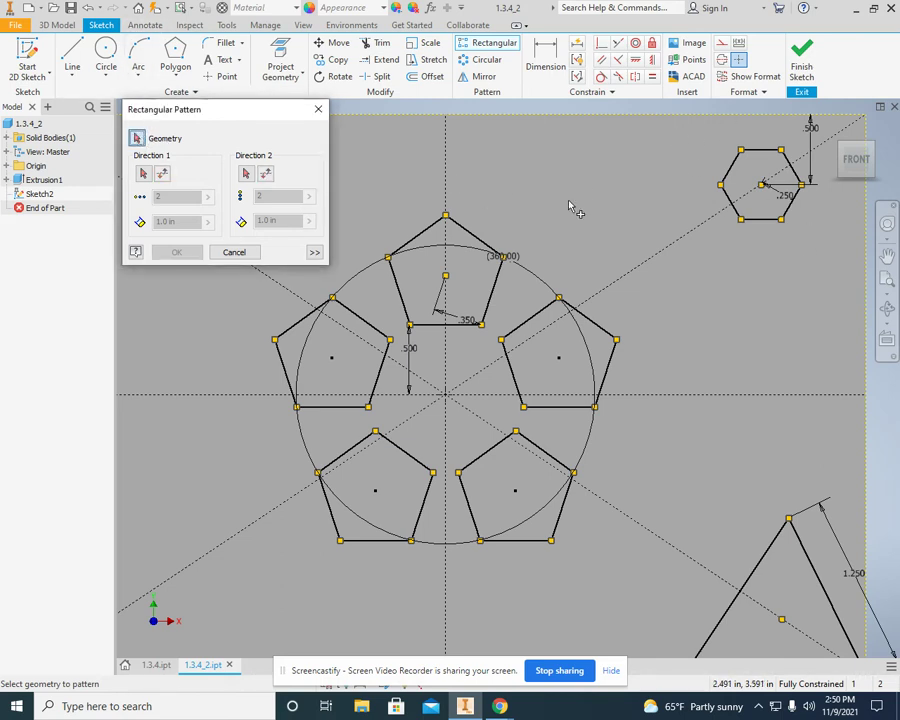
{"action": "left_click_drag", "start_coordinate": [683, 140], "coordinate": [808, 250]}
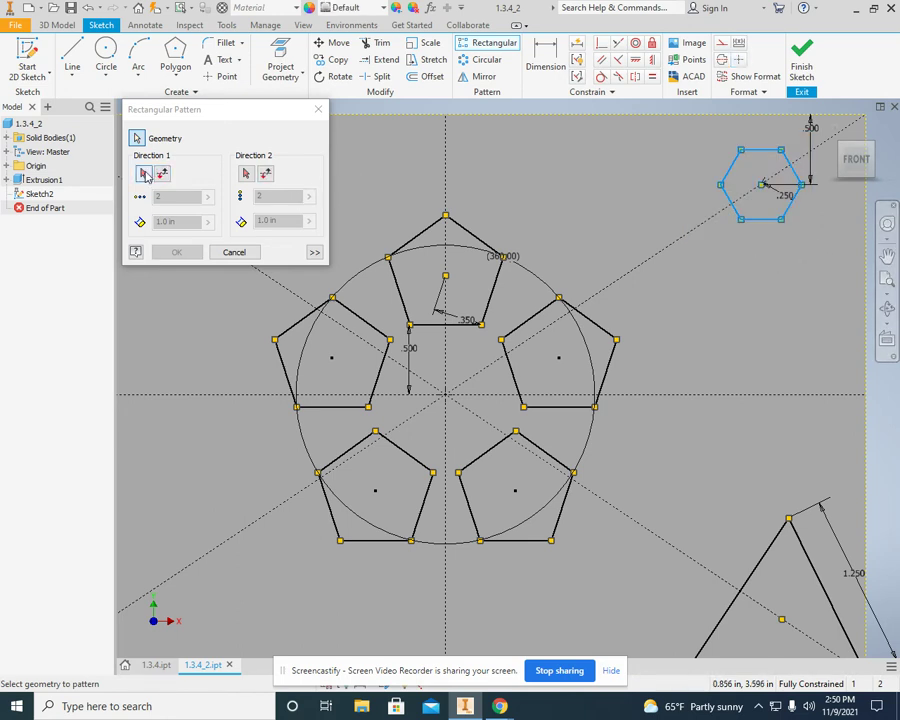
{"action": "left_click", "coordinate": [145, 174]}
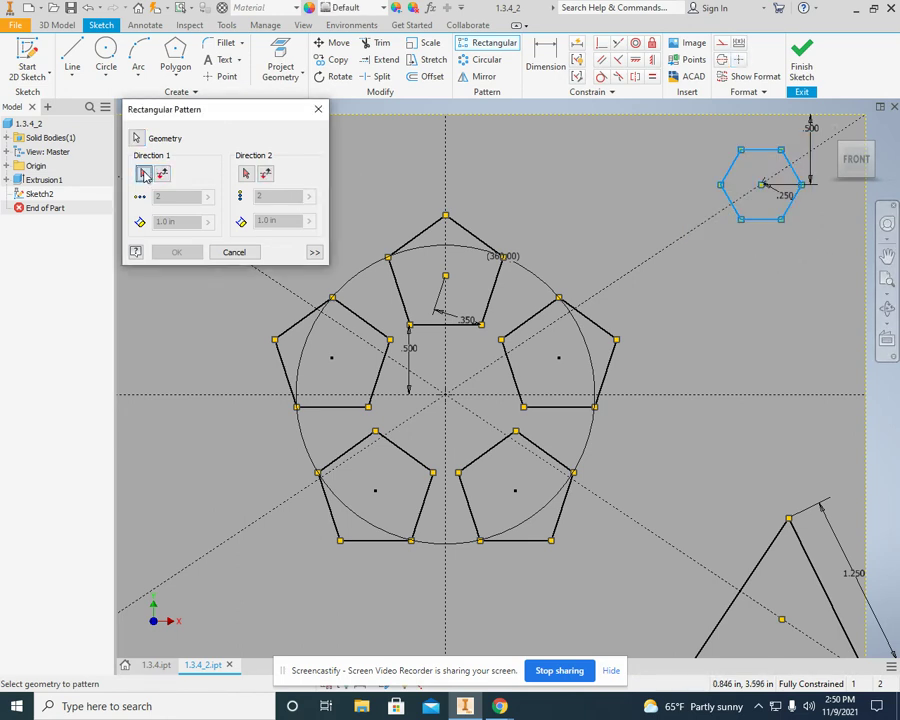
{"action": "left_click", "coordinate": [648, 117]}
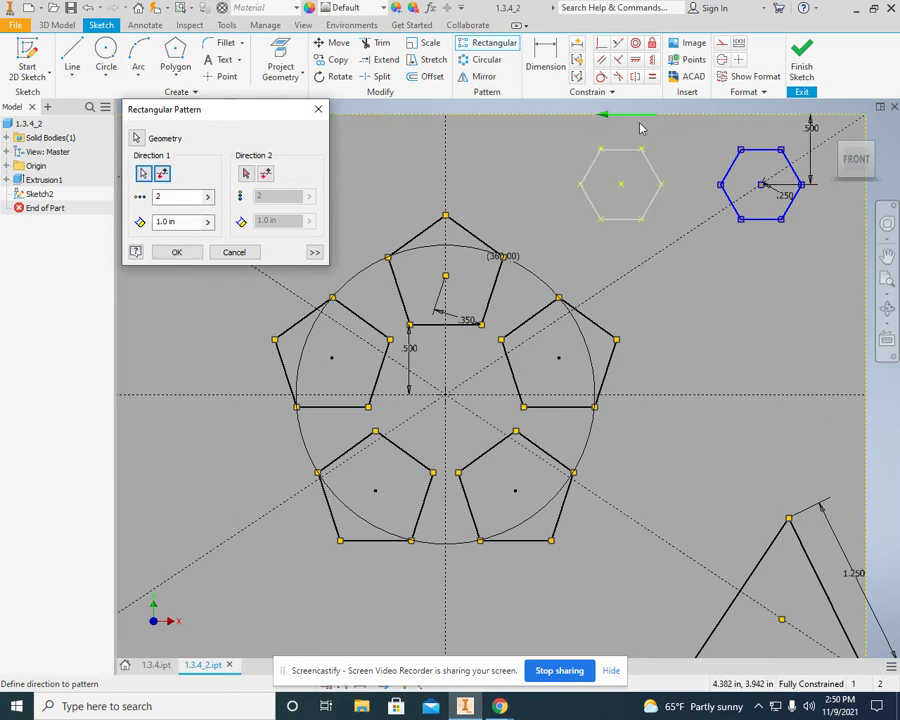
- Try the hexagon pattern with its first direction reversed, and flip it back toward the plate's left side
{"action": "left_click", "coordinate": [163, 174]}
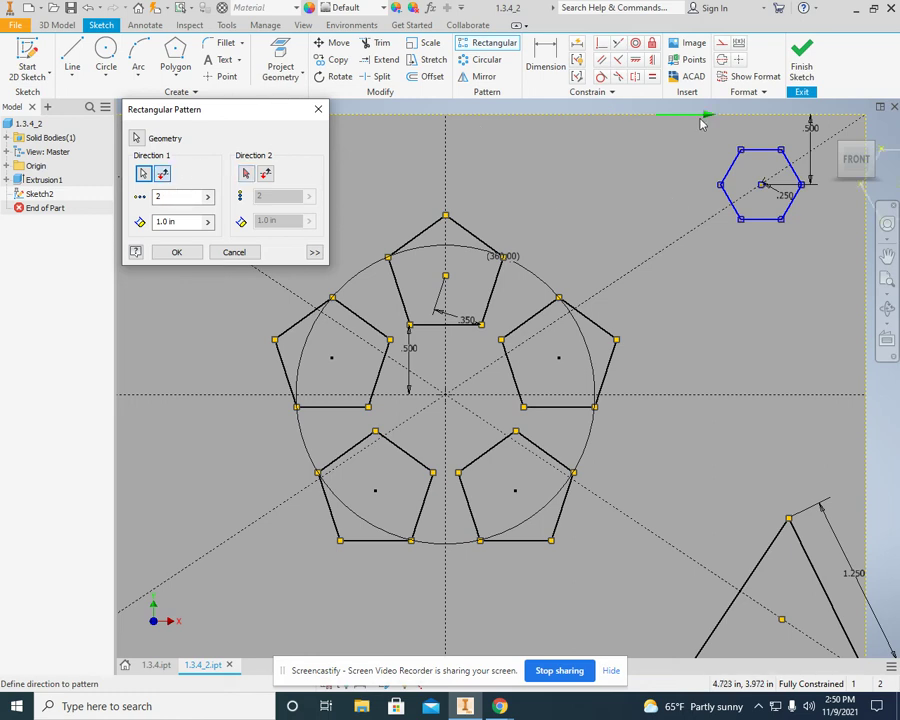
{"action": "middle_click_drag", "start_coordinate": [736, 180], "coordinate": [520, 208]}
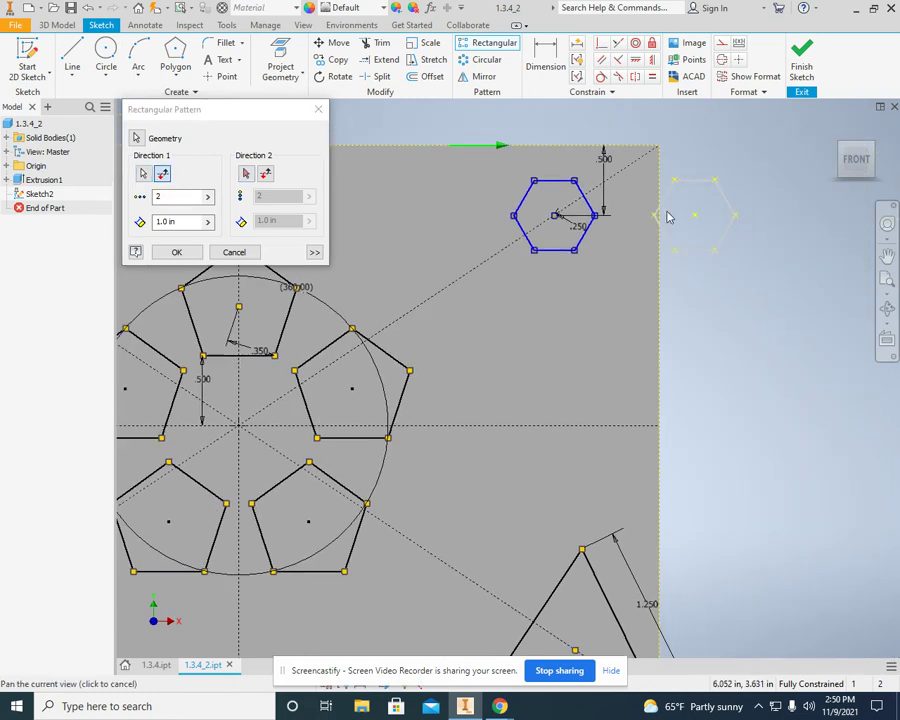
{"action": "left_click", "coordinate": [160, 178]}
{"action": "middle_click_drag", "start_coordinate": [570, 326], "coordinate": [641, 323]}
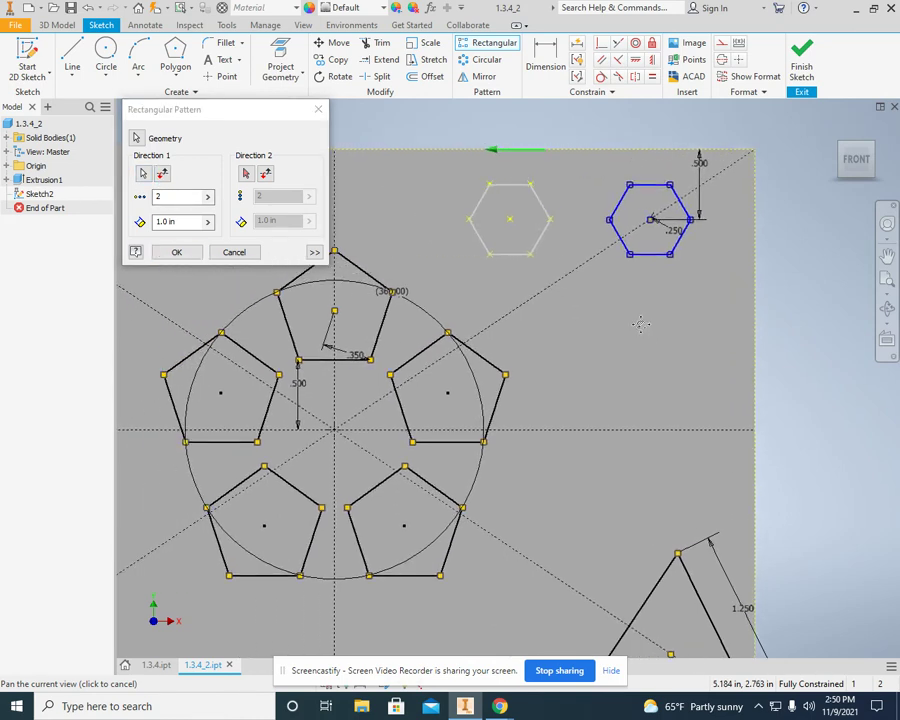
- Set the hexagon's rectangular pattern to 3 instances spaced 0.75 in apart along the plate's top edge and create it
{"action": "left_click", "coordinate": [186, 198]}
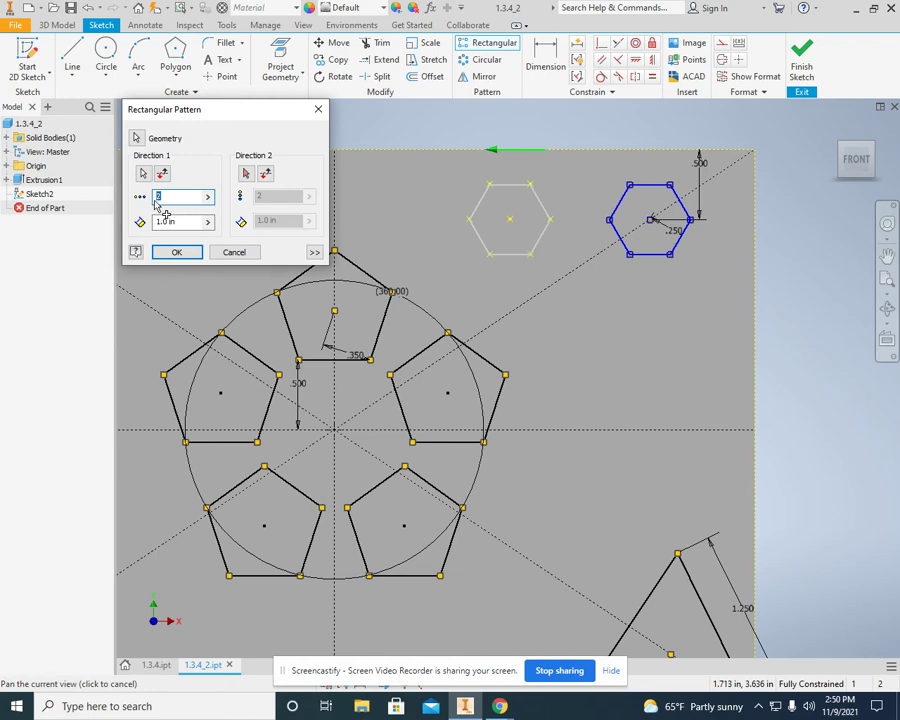
{"action": "type", "text": "3"}
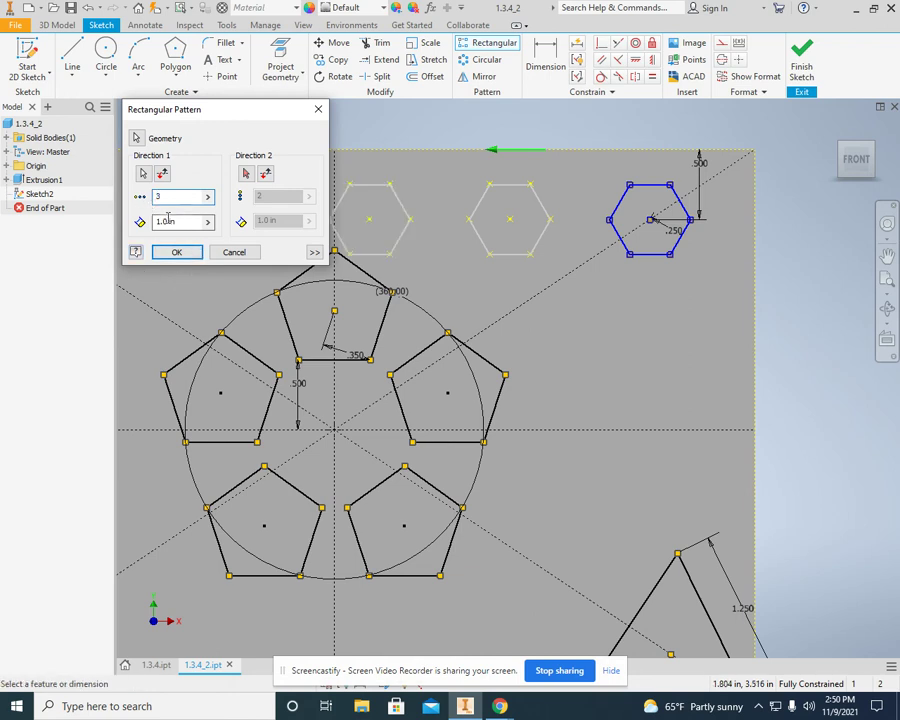
{"action": "middle_click_drag", "start_coordinate": [281, 290], "coordinate": [370, 285]}
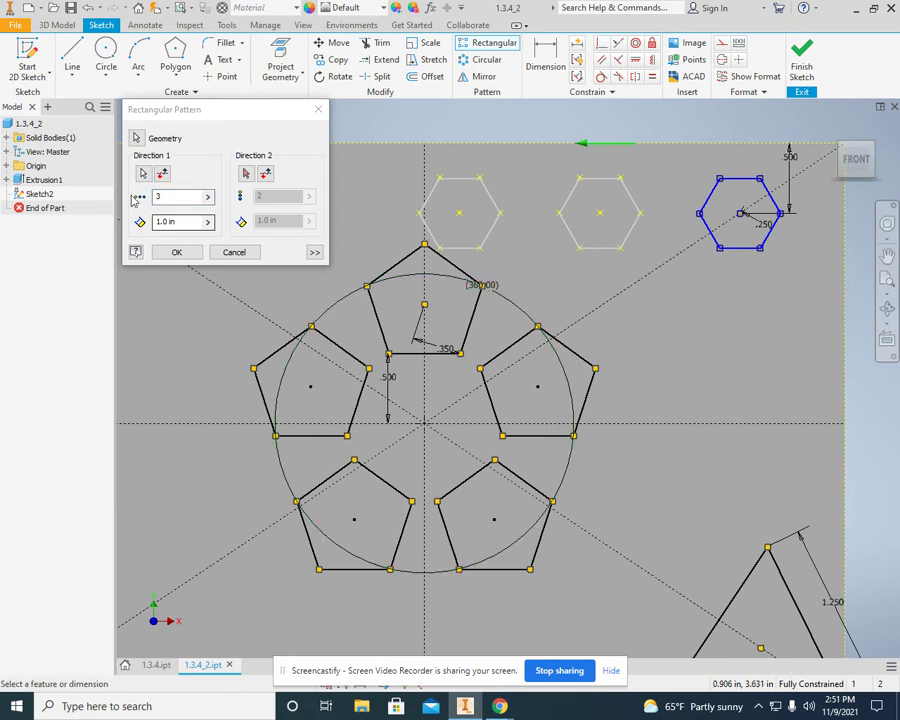
{"action": "left_click_drag", "start_coordinate": [175, 223], "coordinate": [148, 230]}
{"action": "type", "text": ".25"}
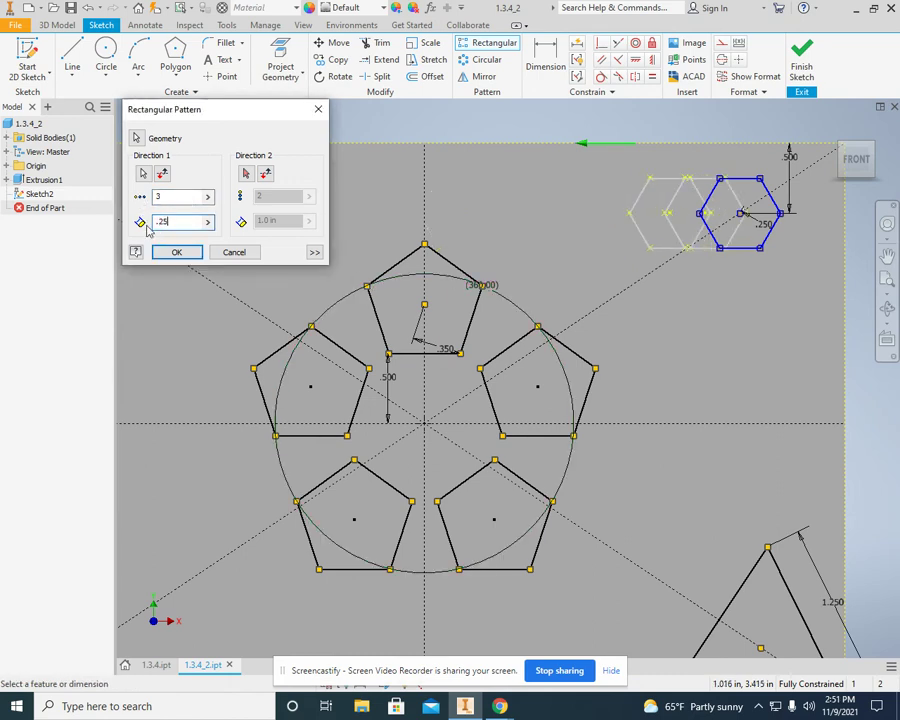
{"action": "left_click_drag", "start_coordinate": [181, 223], "coordinate": [155, 222]}
{"action": "type", "text": ".75"}
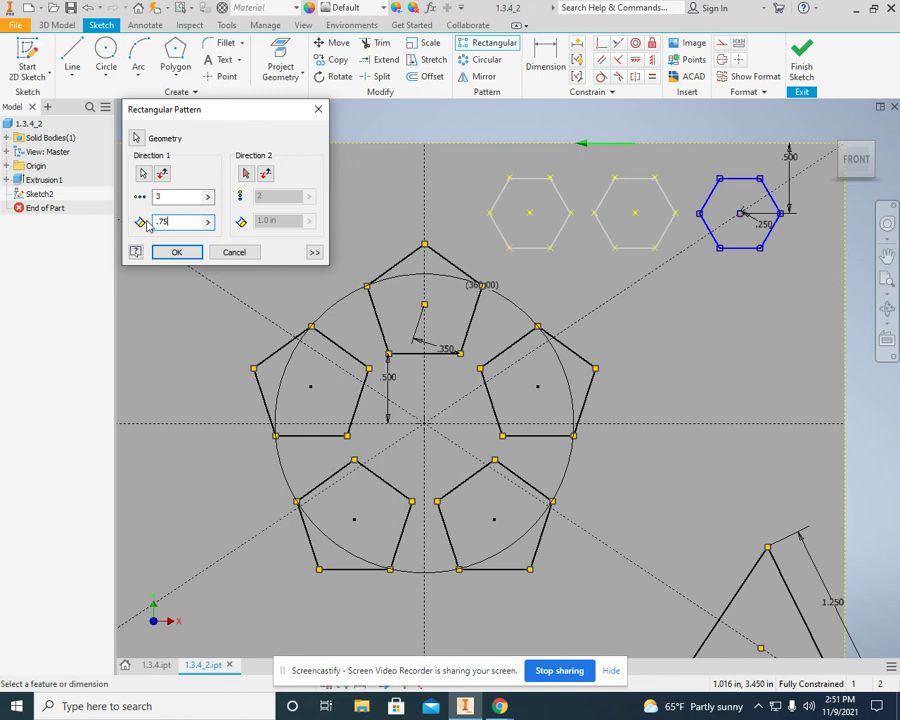
{"action": "left_click", "coordinate": [173, 251]}
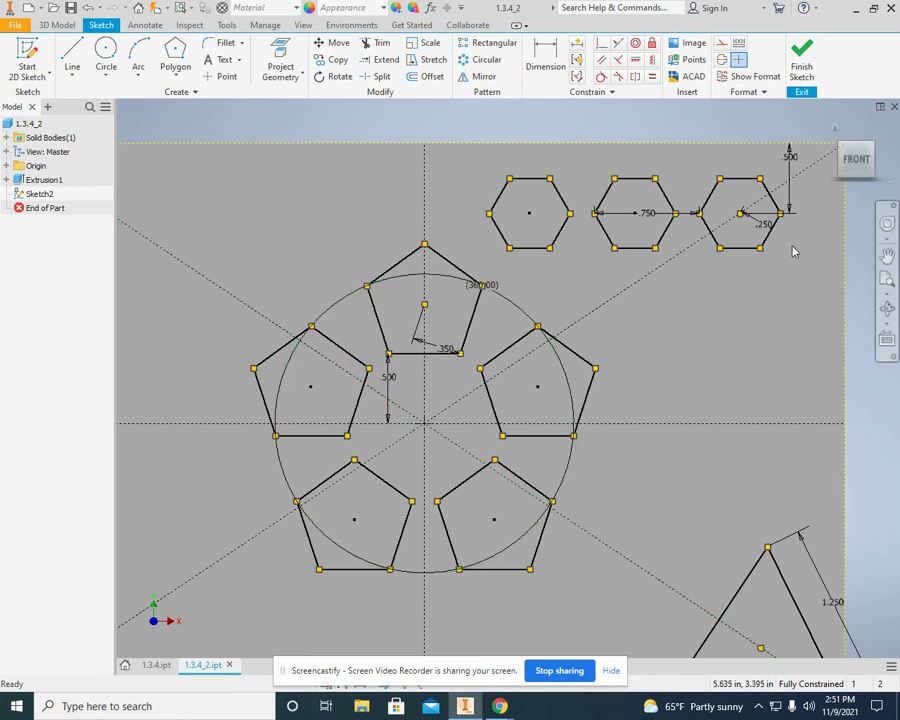
{"action": "left_click", "coordinate": [488, 43]}
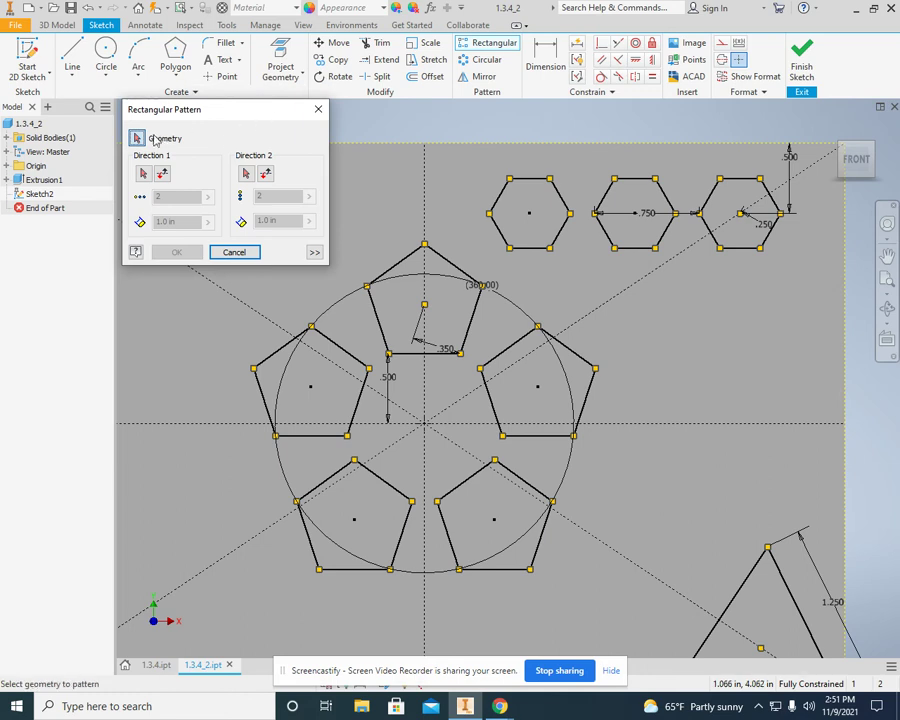
{"action": "left_click_drag", "start_coordinate": [680, 152], "coordinate": [808, 283]}
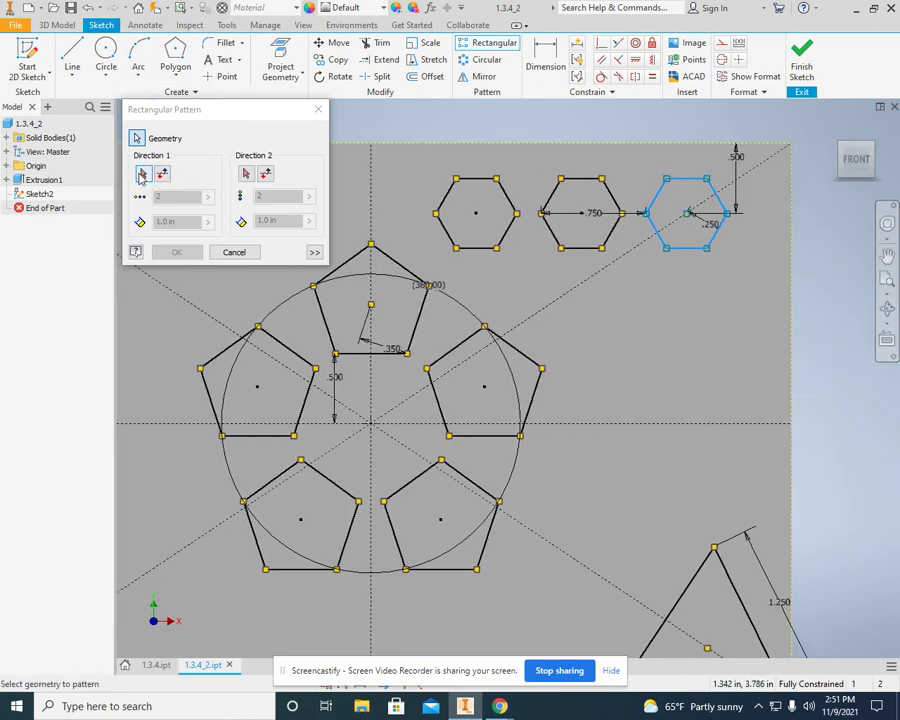
{"action": "left_click", "coordinate": [142, 176]}
{"action": "left_click", "coordinate": [791, 288]}
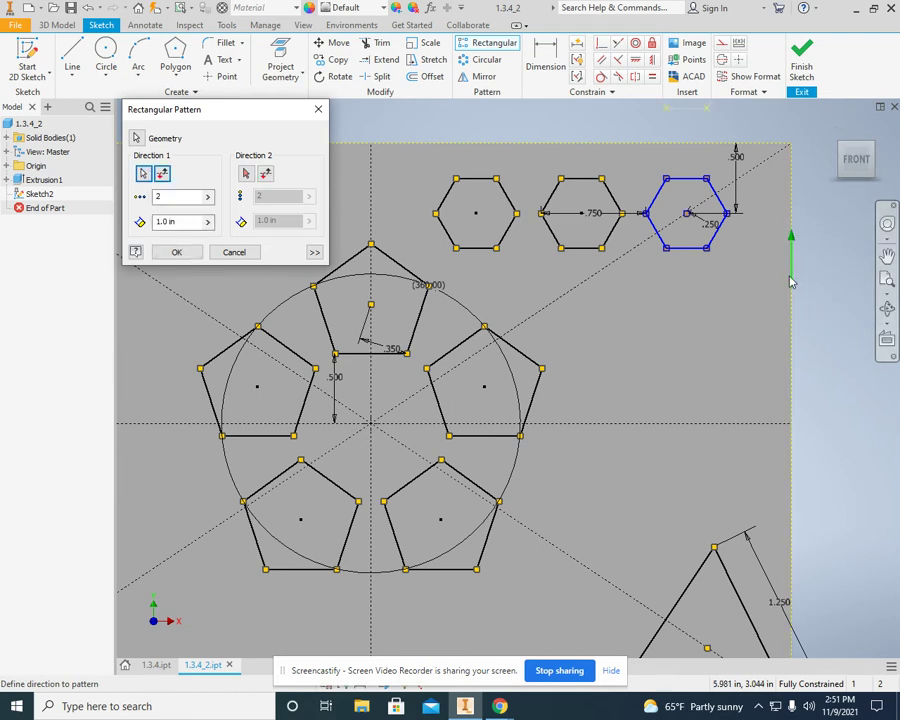
{"action": "left_click", "coordinate": [162, 176]}
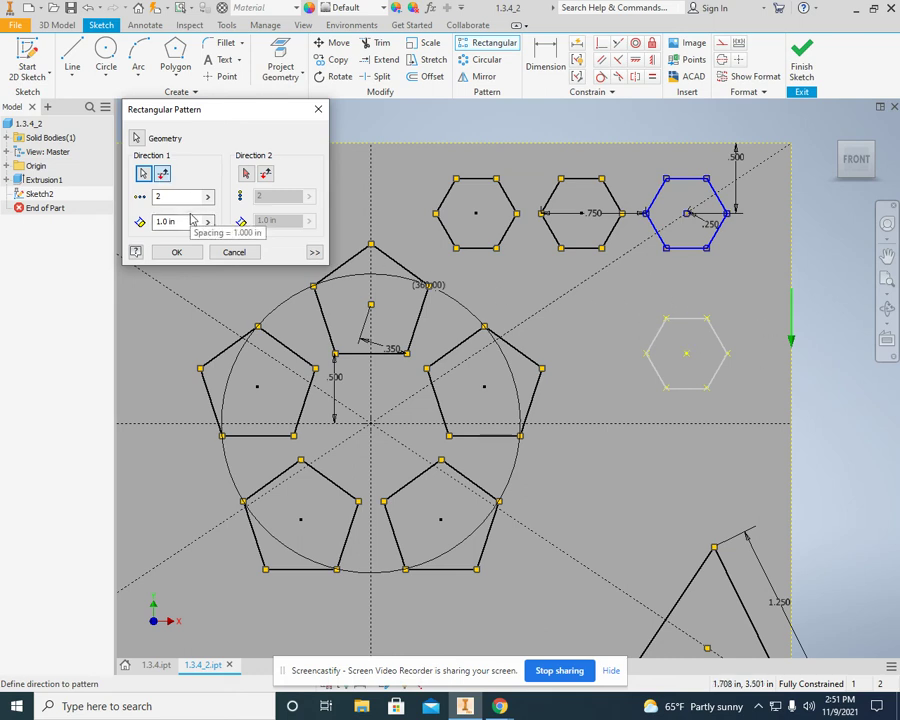
{"action": "left_click", "coordinate": [228, 253]}
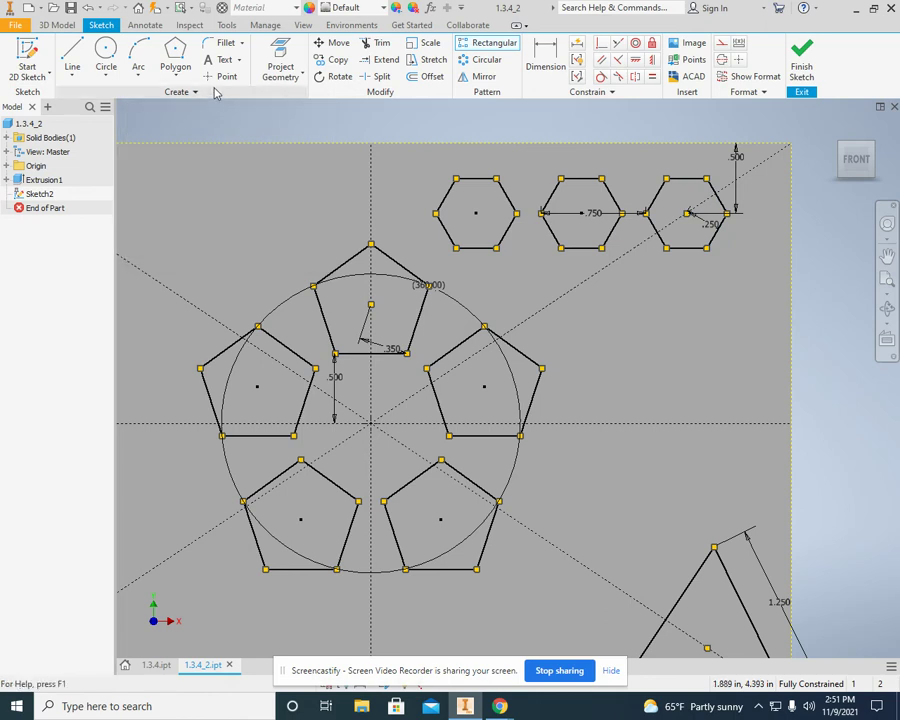
- Pattern the two rightmost hexagons downward along the plate's right edge, with 2 instances spaced 0.75 in apart
{"action": "left_click", "coordinate": [488, 43]}
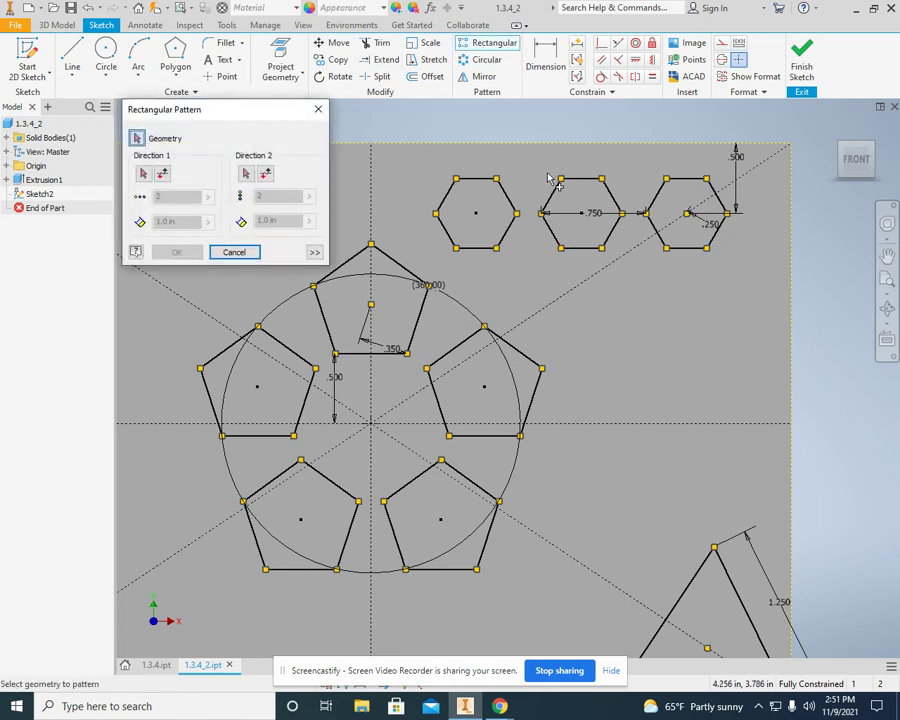
{"action": "left_click_drag", "start_coordinate": [536, 166], "coordinate": [719, 288]}
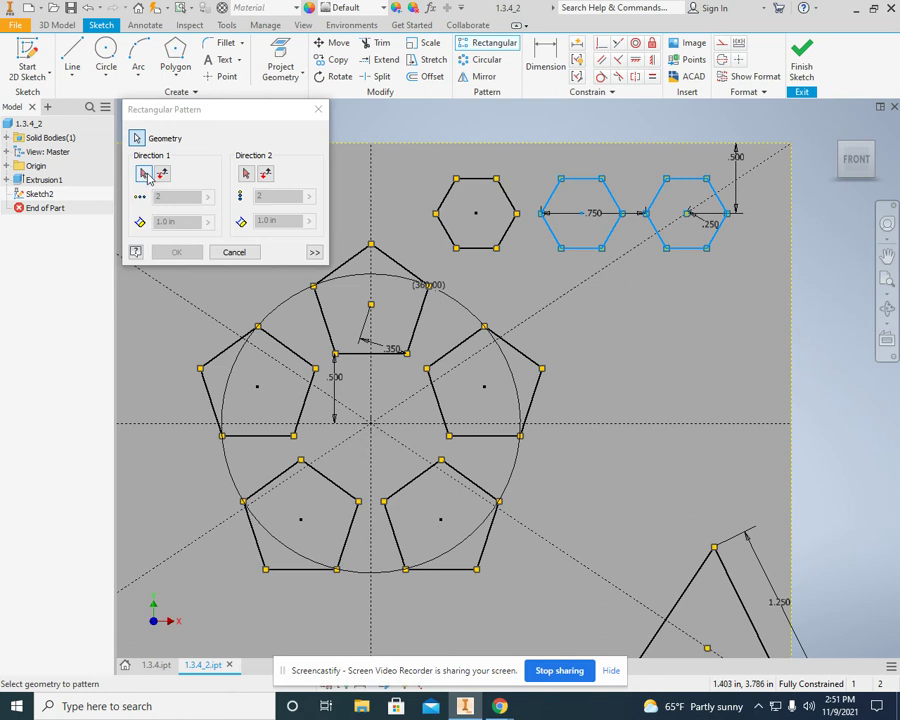
{"action": "left_click", "coordinate": [145, 175]}
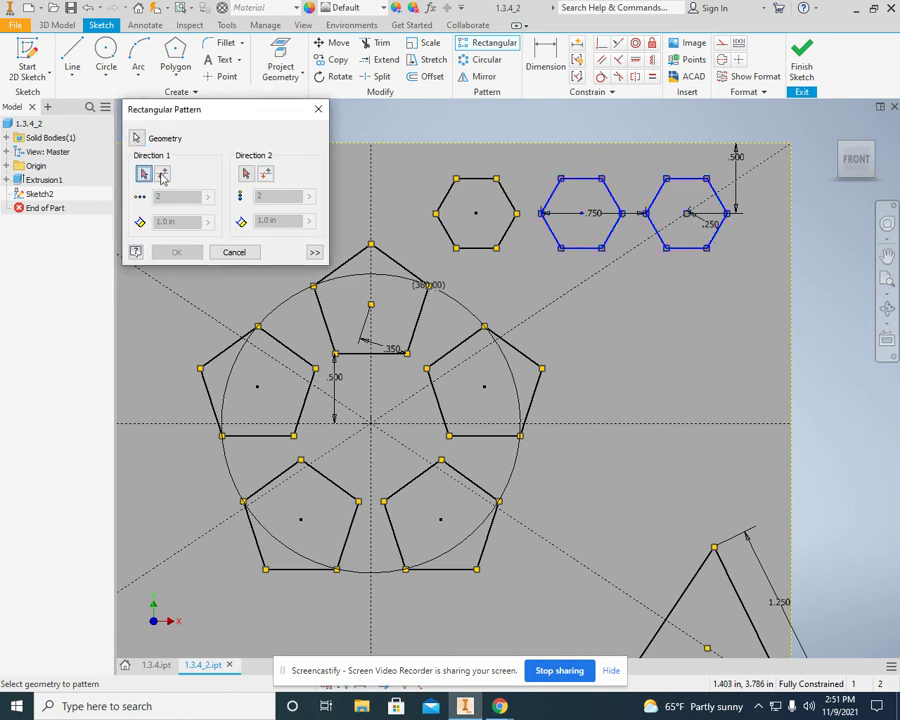
{"action": "left_click", "coordinate": [791, 298]}
{"action": "left_click", "coordinate": [164, 176]}
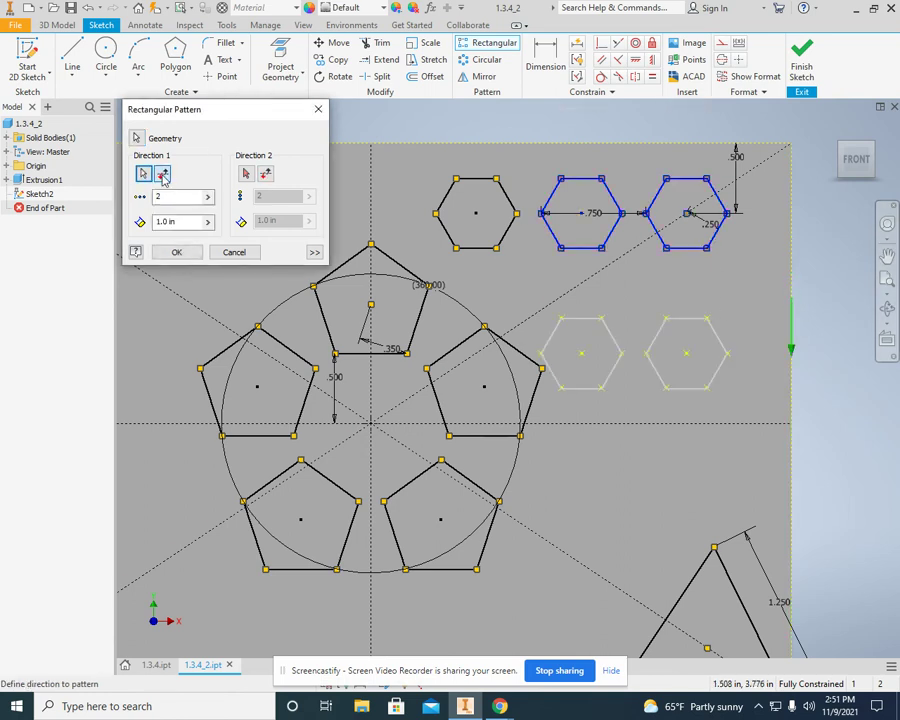
{"action": "left_click", "coordinate": [162, 222]}
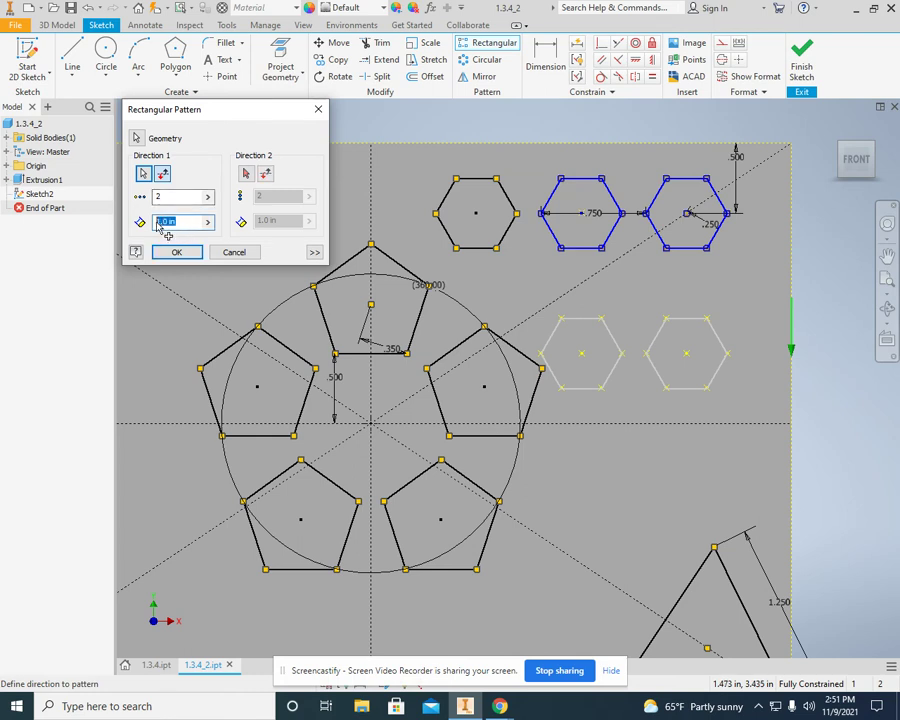
{"action": "type", "text": ".47"}
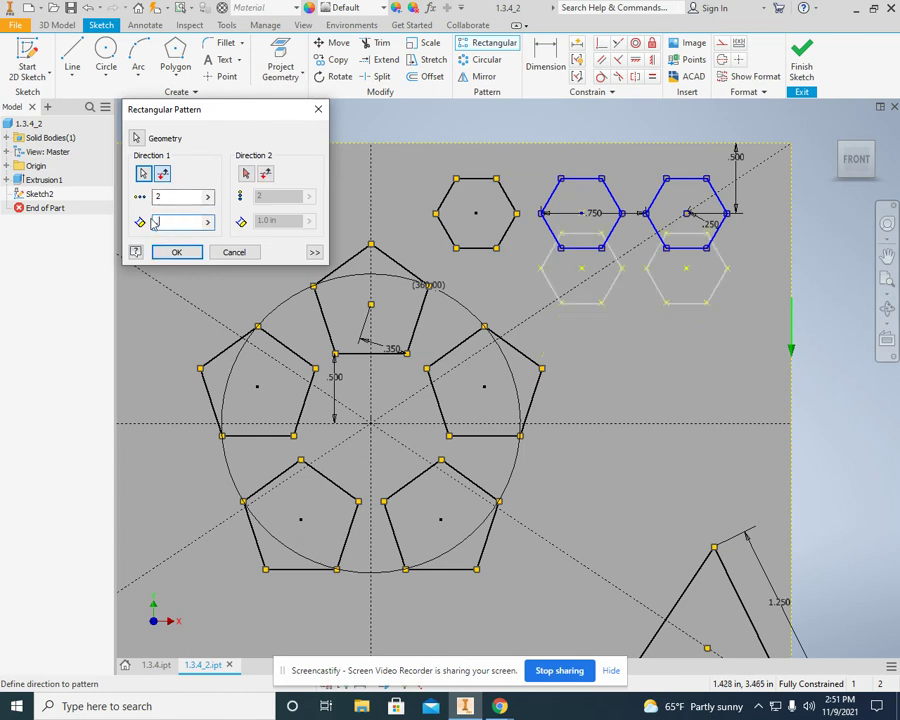
{"action": "key", "text": "BackSpace"}
{"action": "key", "text": "BackSpace"}
{"action": "type", "text": "75"}
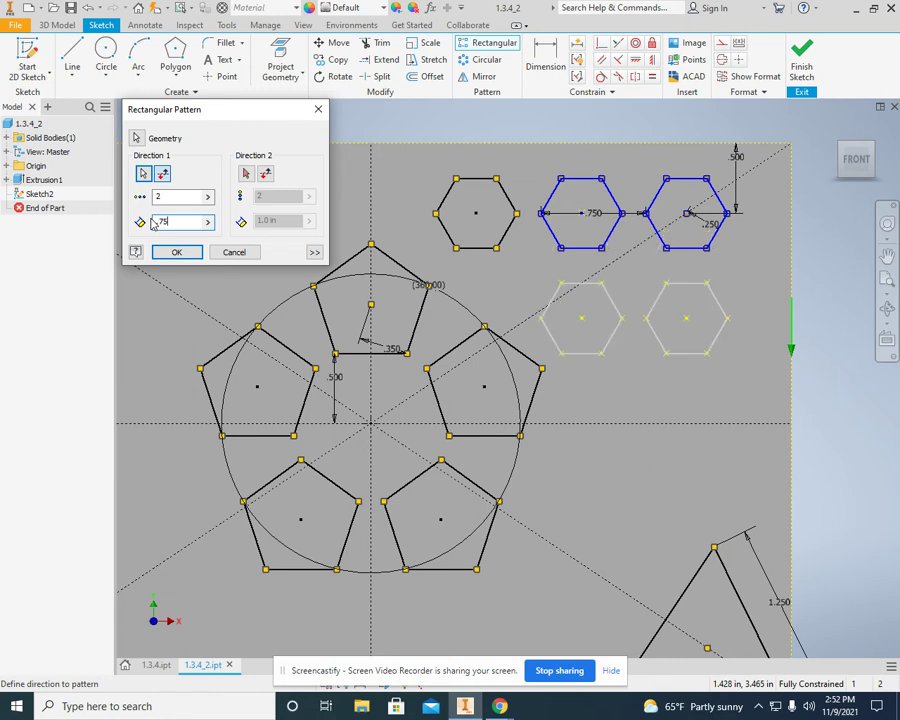
{"action": "left_click", "coordinate": [176, 253]}
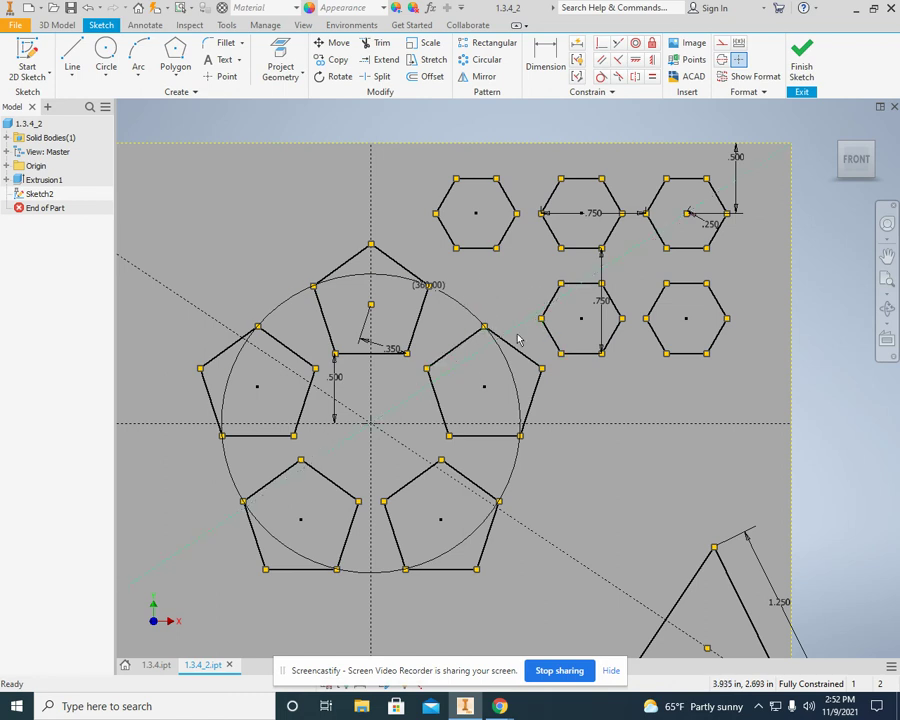
- Pattern the corner triangle along the diagonal construction line toward the plate's center, with 7 instances spaced 0.2 in apart
{"action": "mouse_move", "coordinate": [668, 511]}
{"action": "middle_mouse_down"}
{"action": "mouse_move", "coordinate": [605, 338]}
{"action": "mouse_move", "coordinate": [522, 245]}
{"action": "mouse_move", "coordinate": [574, 287]}
{"action": "mouse_move", "coordinate": [559, 287]}
{"action": "middle_mouse_up"}
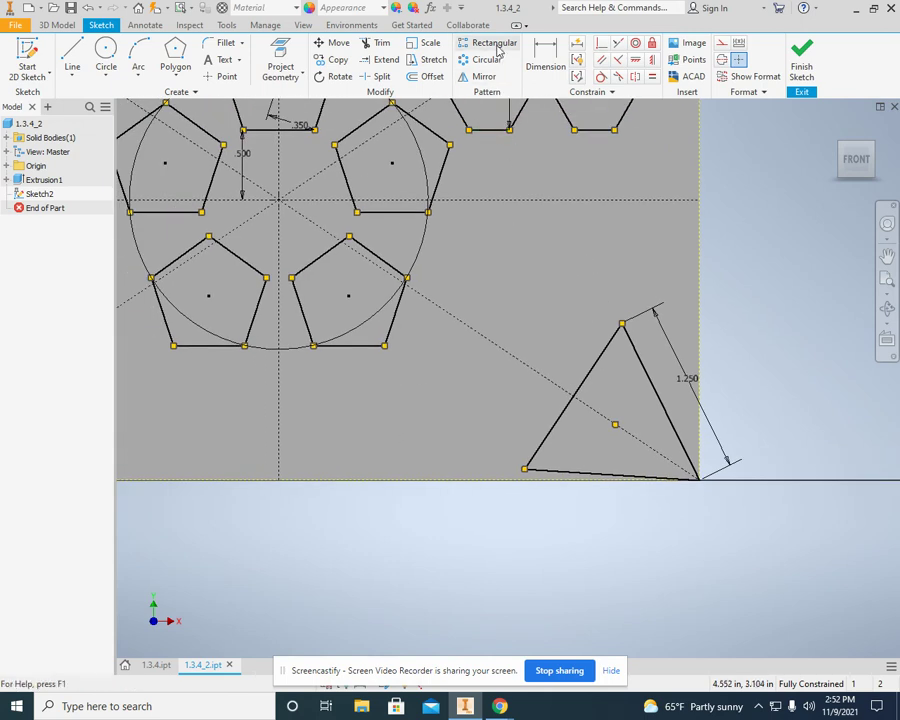
{"action": "left_click", "coordinate": [497, 50]}
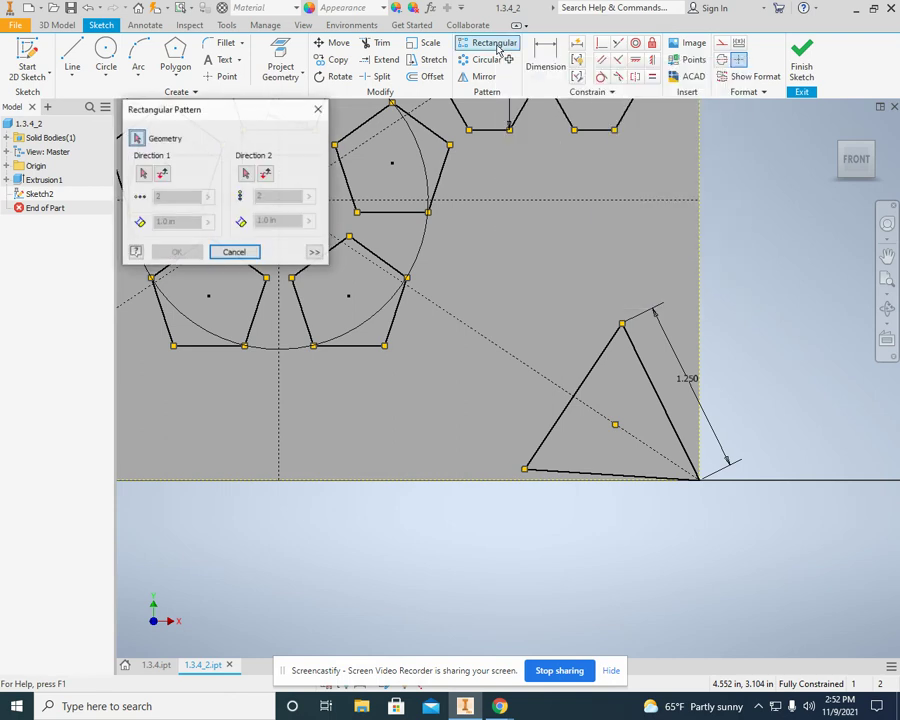
{"action": "left_click_drag", "start_coordinate": [470, 284], "coordinate": [741, 571]}
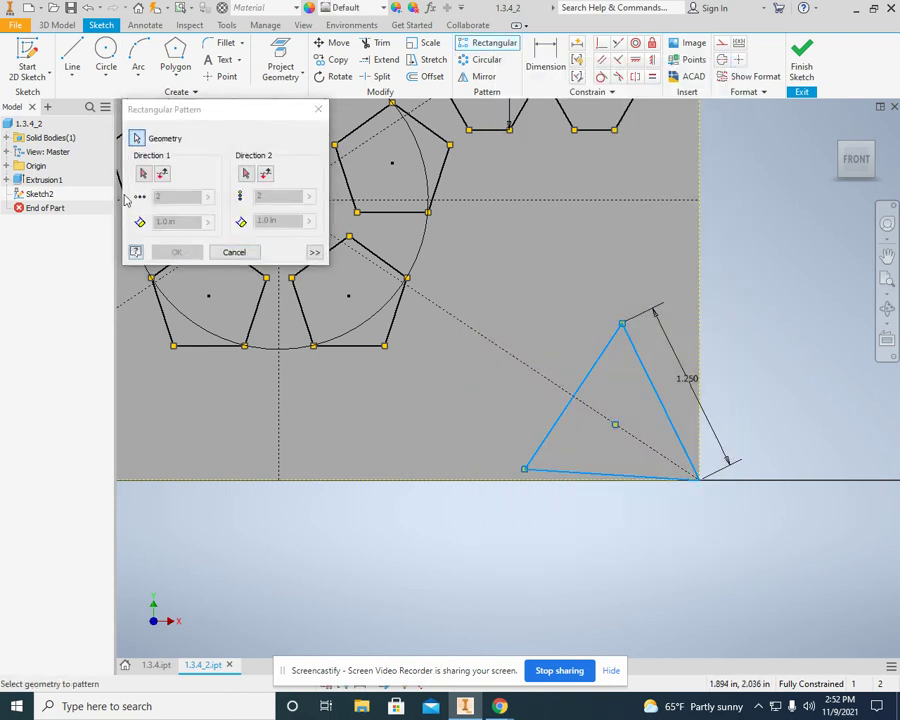
{"action": "left_click", "coordinate": [142, 176]}
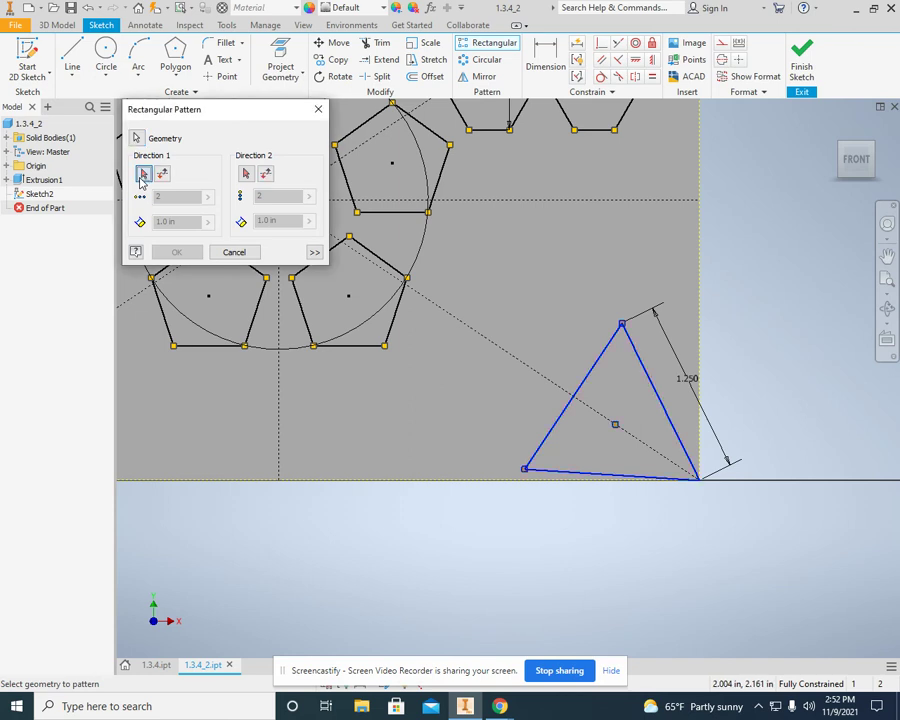
{"action": "left_click", "coordinate": [510, 360]}
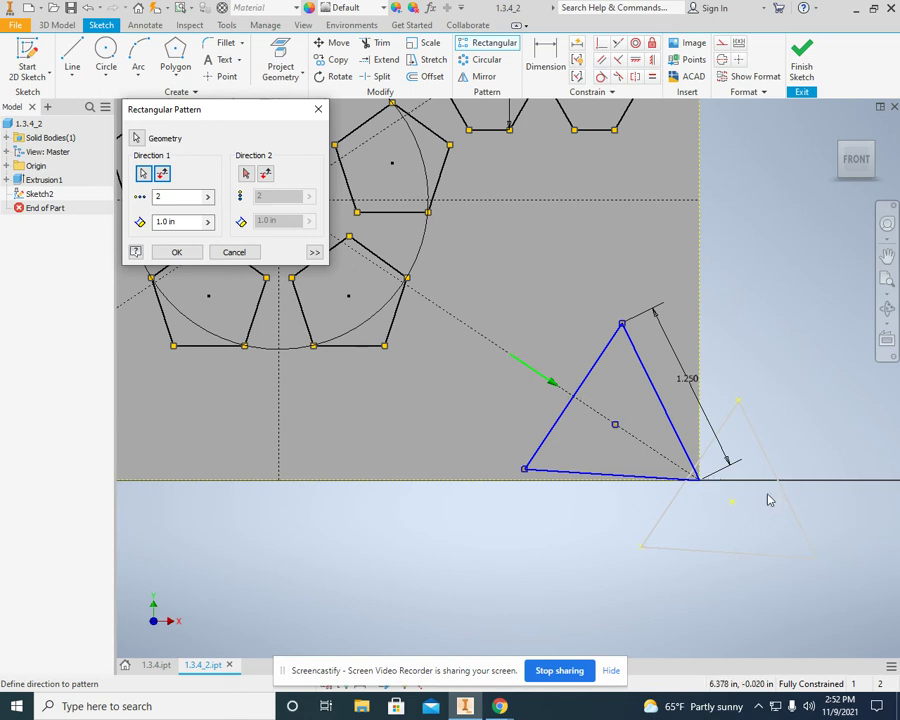
{"action": "left_click", "coordinate": [163, 175]}
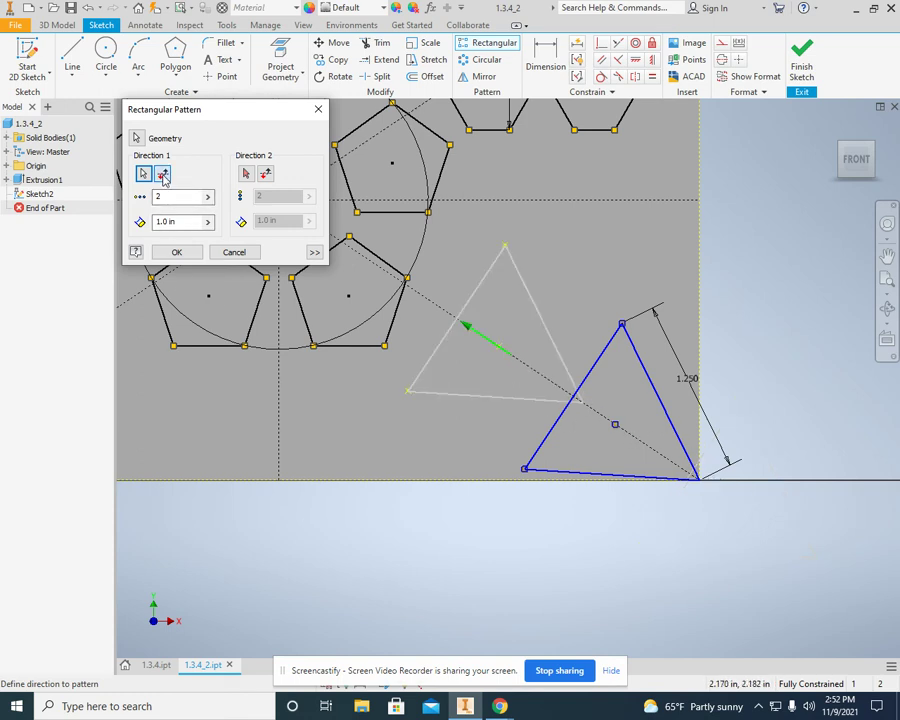
{"action": "left_click", "coordinate": [186, 222]}
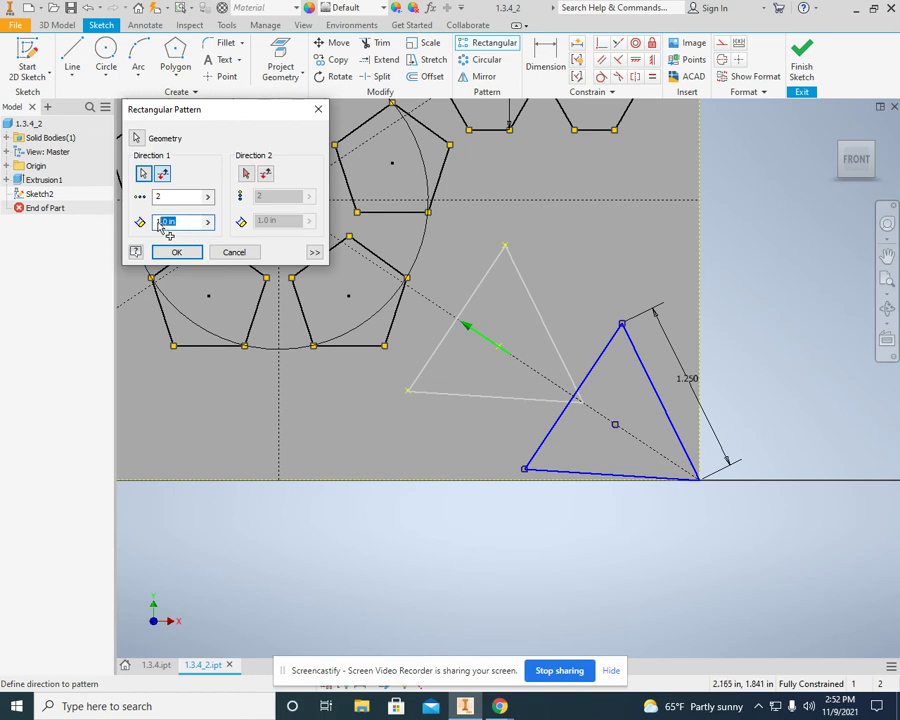
{"action": "type", "text": ".2"}
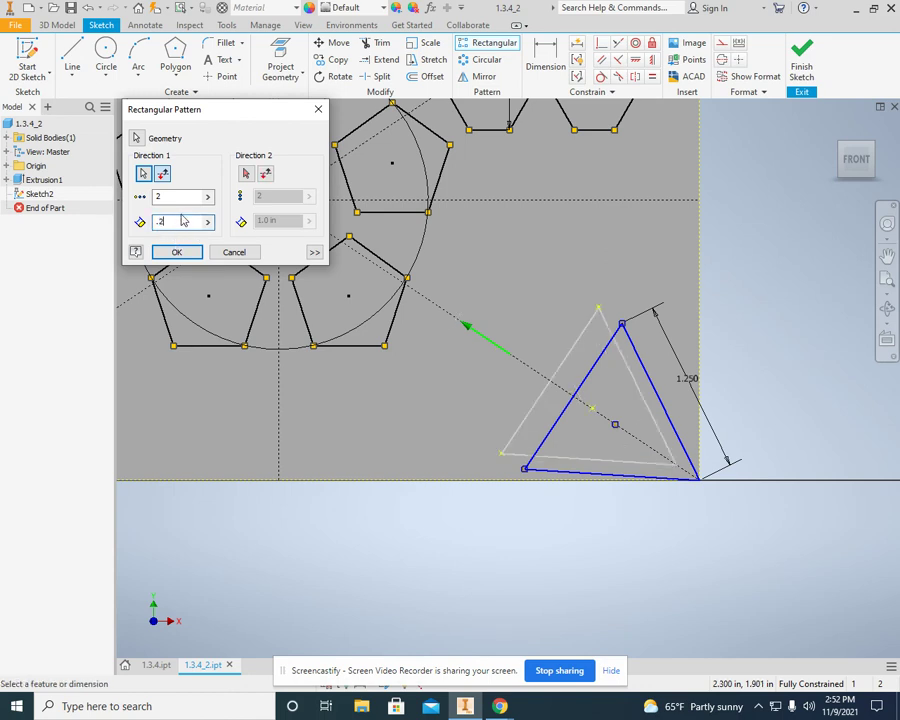
{"action": "left_click_drag", "start_coordinate": [178, 195], "coordinate": [145, 195]}
{"action": "type", "text": "7"}
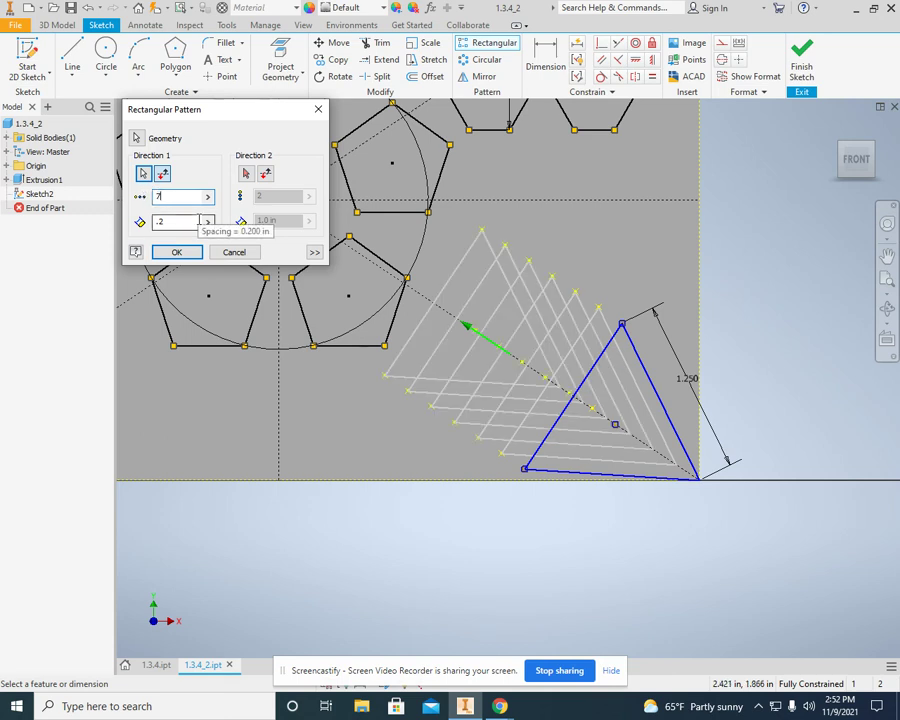
{"action": "left_click", "coordinate": [177, 254]}
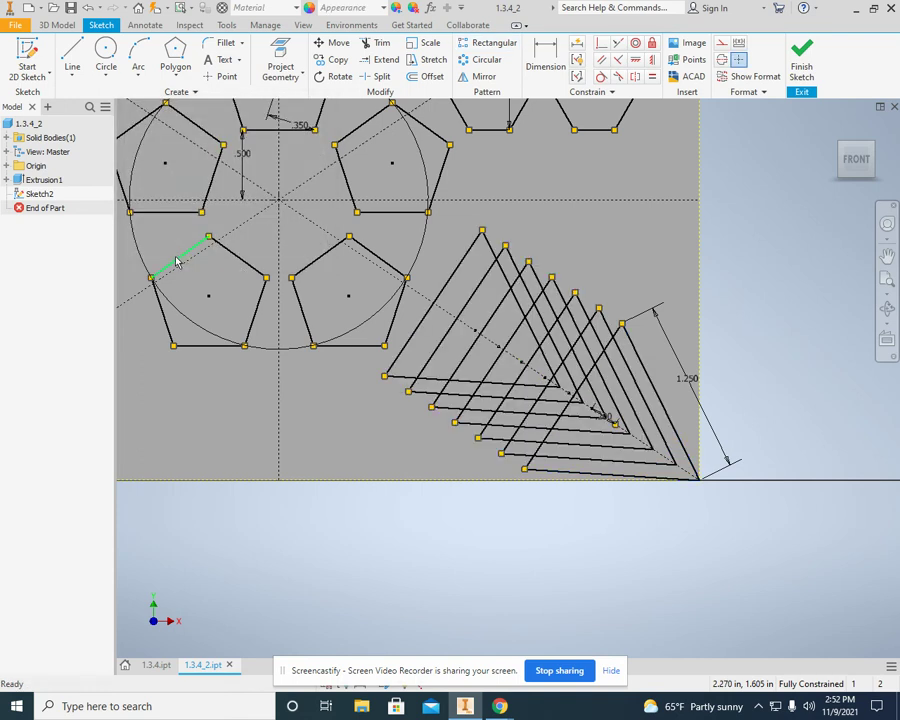
- Finish the sketch containing the pentagon, hexagon and triangle patterns
{"action": "scroll", "coordinate": [170, 251], "scroll_direction": "down", "scroll_amount": 2}
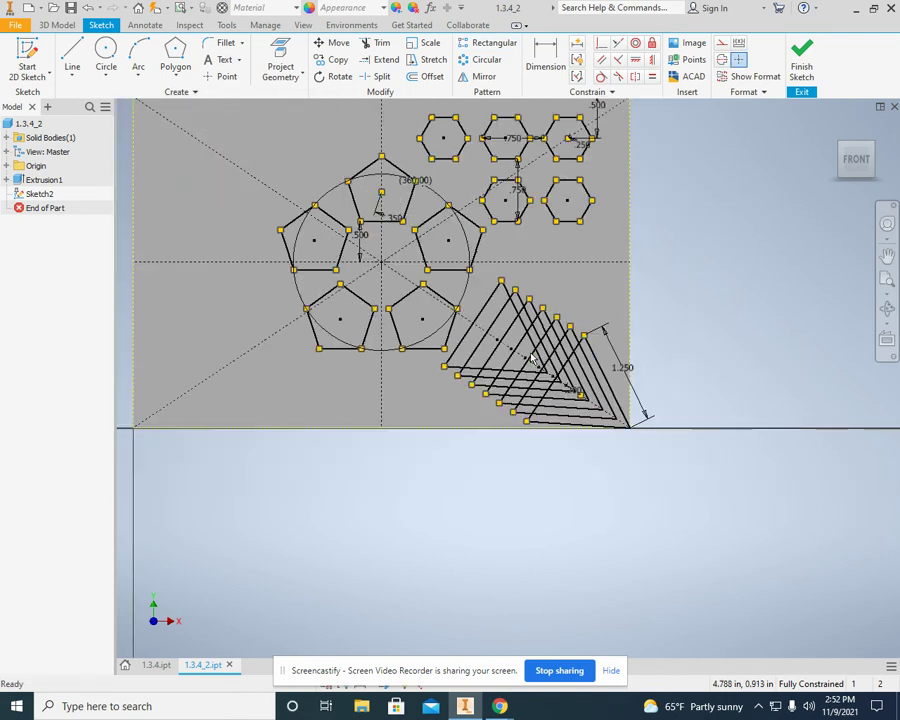
{"action": "key", "text": "F2"}
{"action": "left_click_drag", "start_coordinate": [289, 288], "coordinate": [293, 291]}
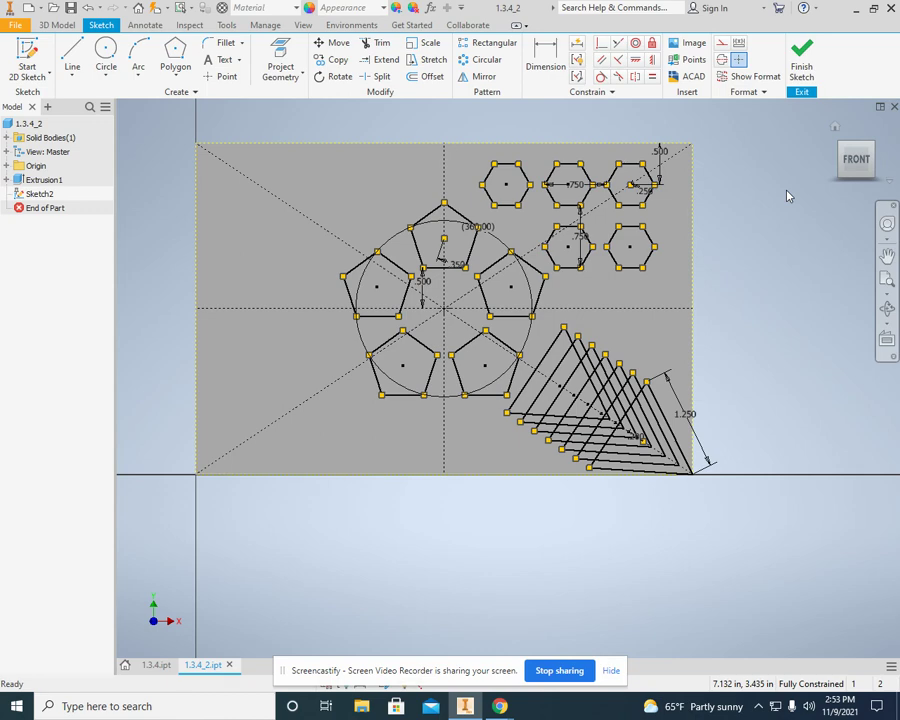
{"action": "left_click", "coordinate": [802, 58]}
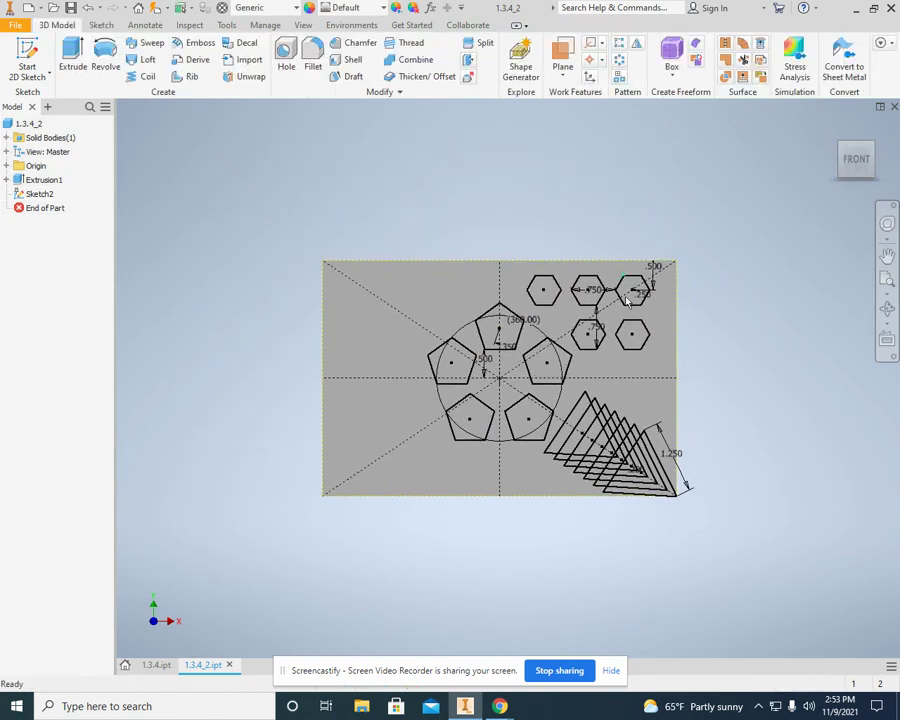
- Start an Extrude cut through all and select the five patterned pentagons as its profiles
{"action": "scroll", "coordinate": [568, 470], "scroll_direction": "up", "scroll_amount": 3}
{"action": "scroll", "coordinate": [470, 410], "scroll_direction": "down", "scroll_amount": 3}
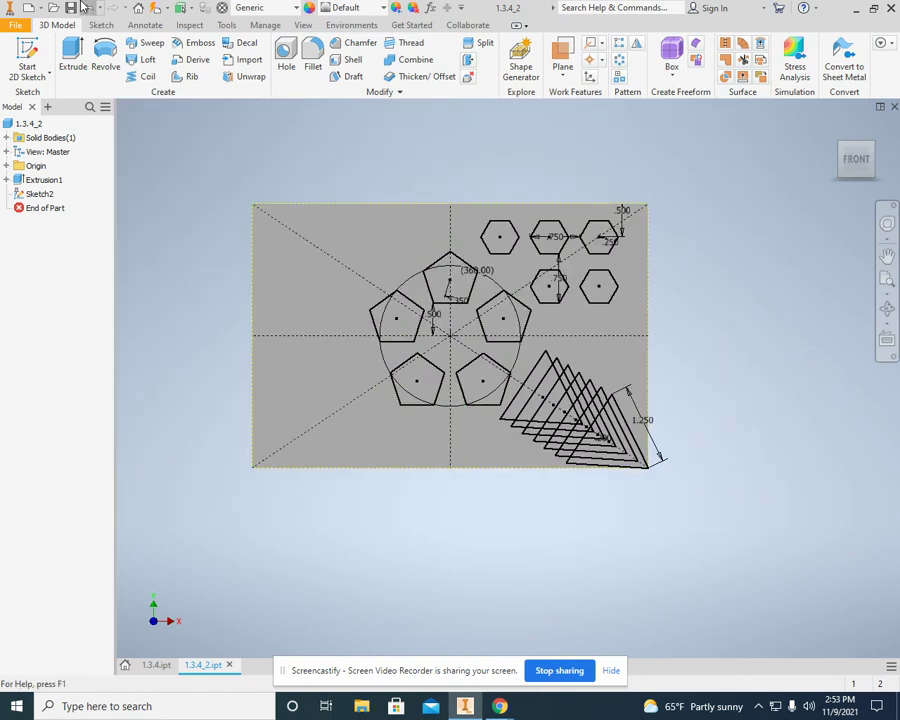
{"action": "left_click", "coordinate": [72, 55]}
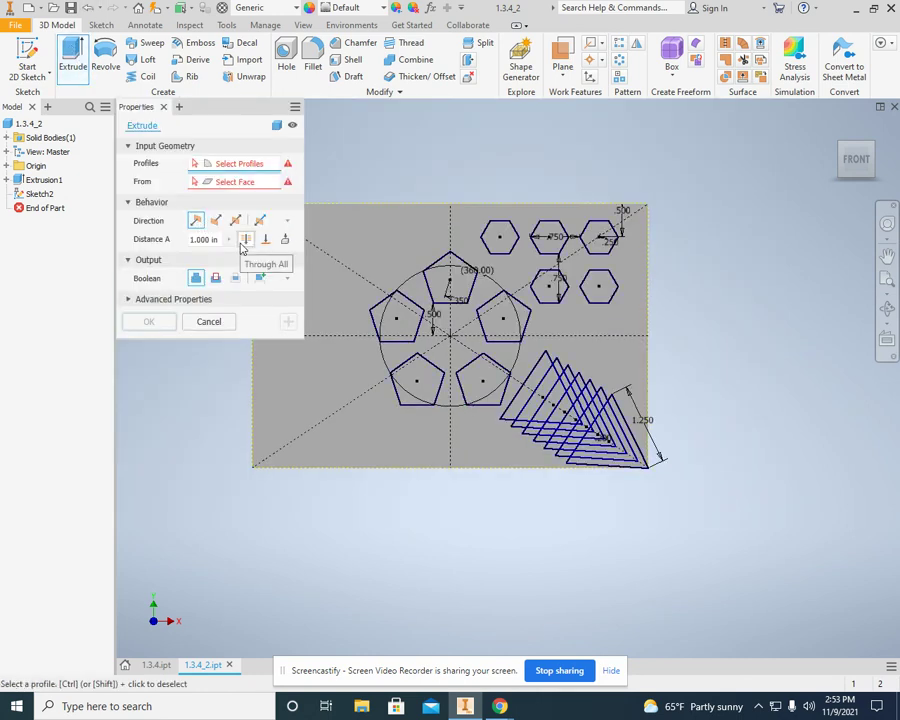
{"action": "scroll", "coordinate": [367, 370], "scroll_direction": "up", "scroll_amount": 3}
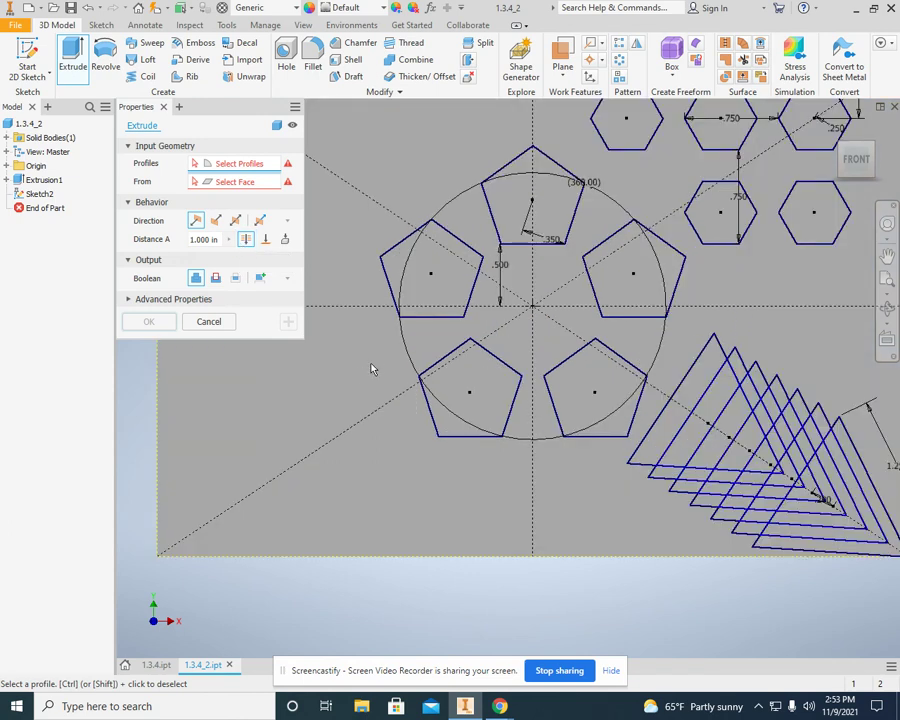
{"action": "left_click", "coordinate": [426, 298]}
{"action": "left_click", "coordinate": [530, 201]}
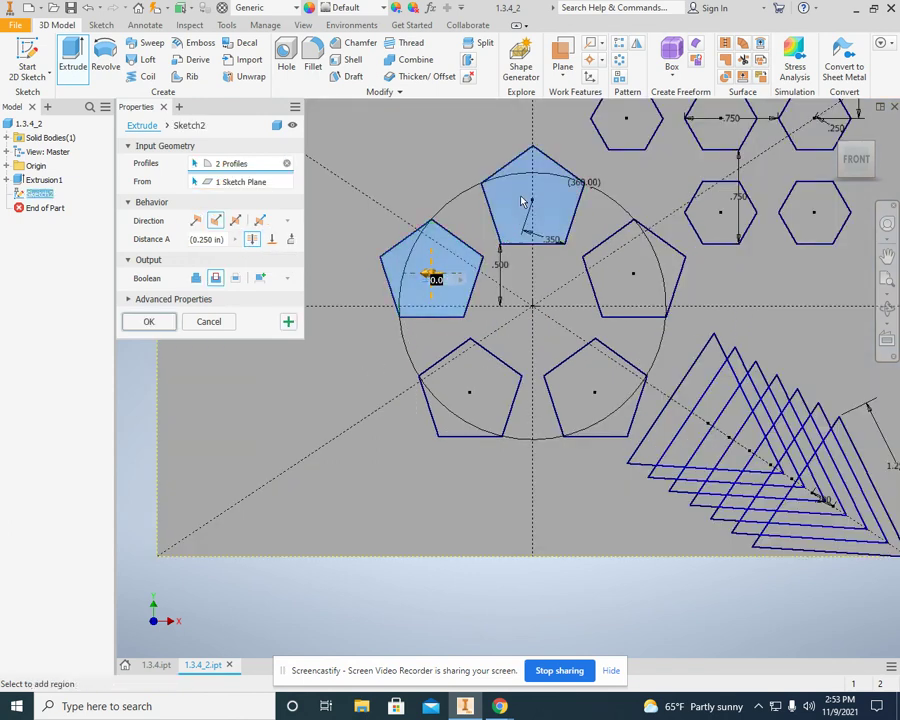
{"action": "left_click", "coordinate": [610, 268]}
{"action": "left_click", "coordinate": [592, 395]}
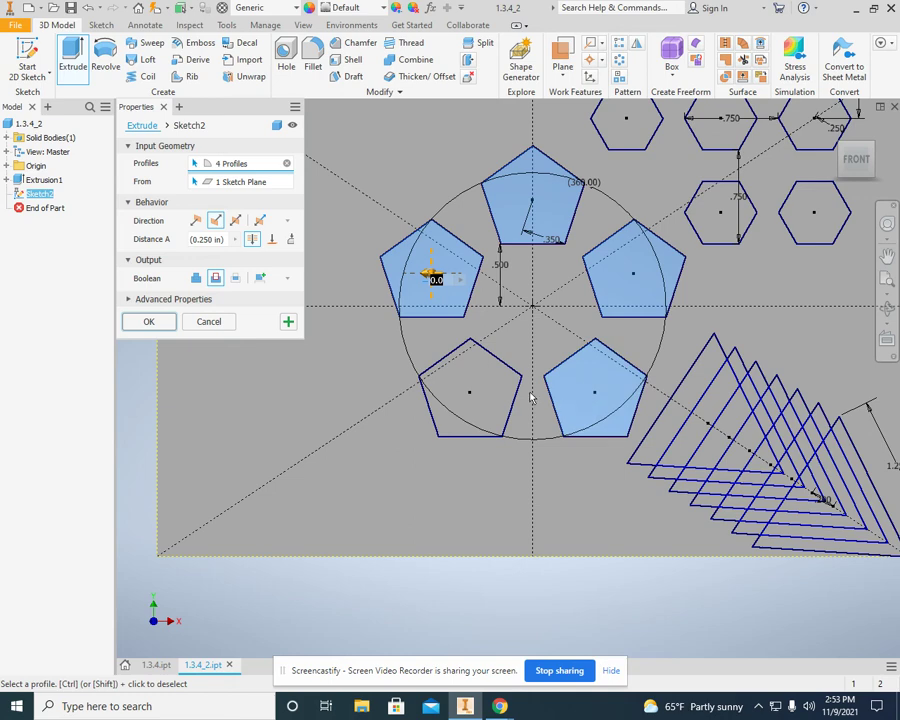
{"action": "left_click", "coordinate": [470, 395]}
- Add all five hexagons near the plate's upper-right corner to the extrusion profiles
{"action": "middle_click_drag", "start_coordinate": [752, 298], "coordinate": [544, 172]}
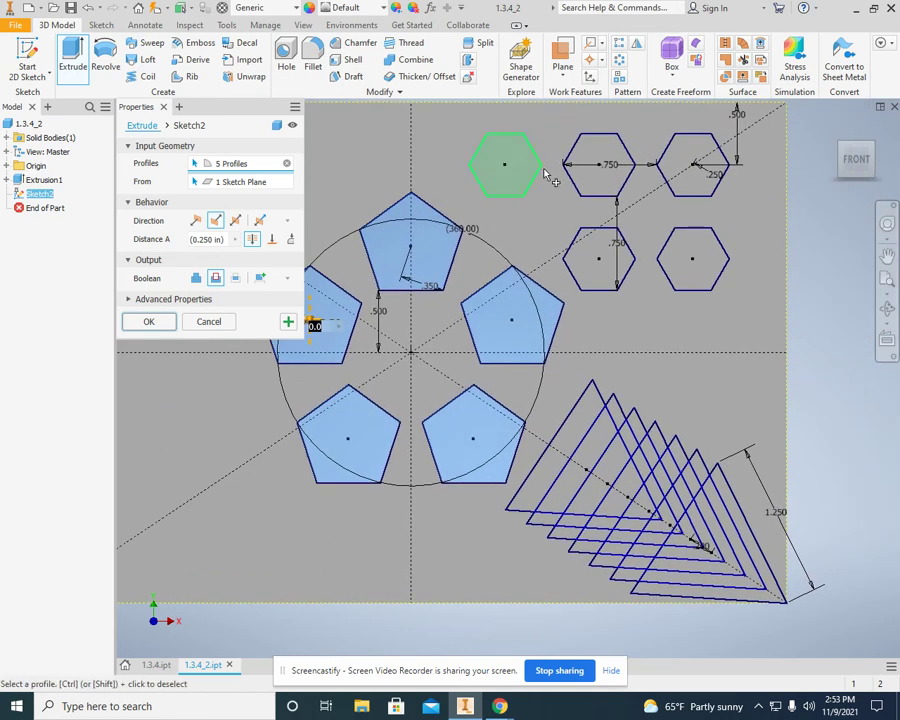
{"action": "left_click", "coordinate": [512, 170]}
{"action": "left_click", "coordinate": [592, 162]}
{"action": "left_click", "coordinate": [690, 165]}
{"action": "left_click", "coordinate": [686, 250]}
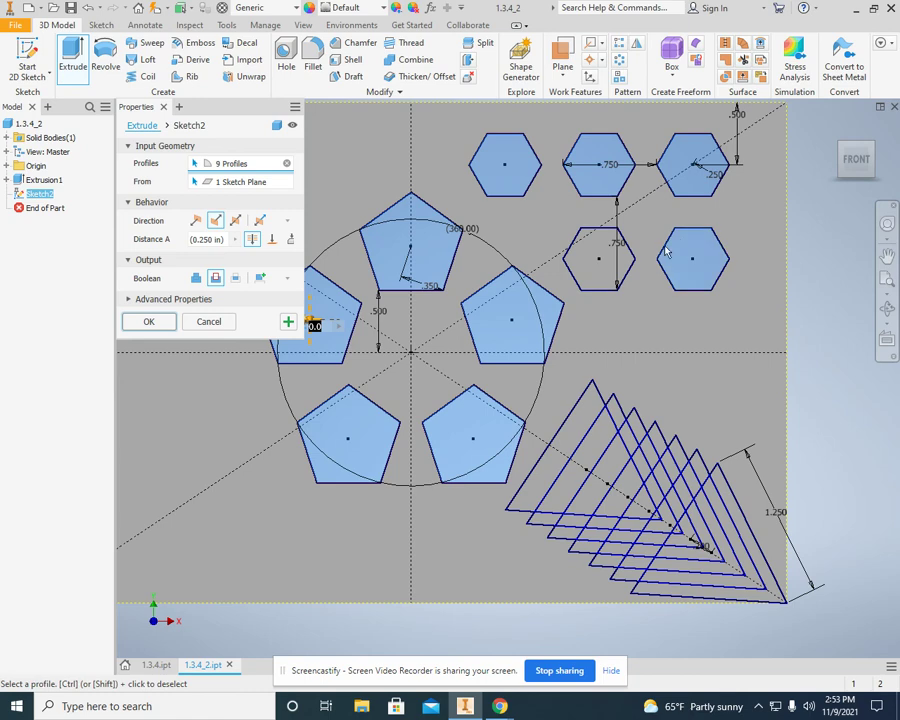
{"action": "left_click", "coordinate": [596, 250]}
- Add the V-shaped band between the second and third triangles from the plate's corner to the extrusion profiles
{"action": "scroll", "coordinate": [663, 392], "scroll_direction": "up", "scroll_amount": 3}
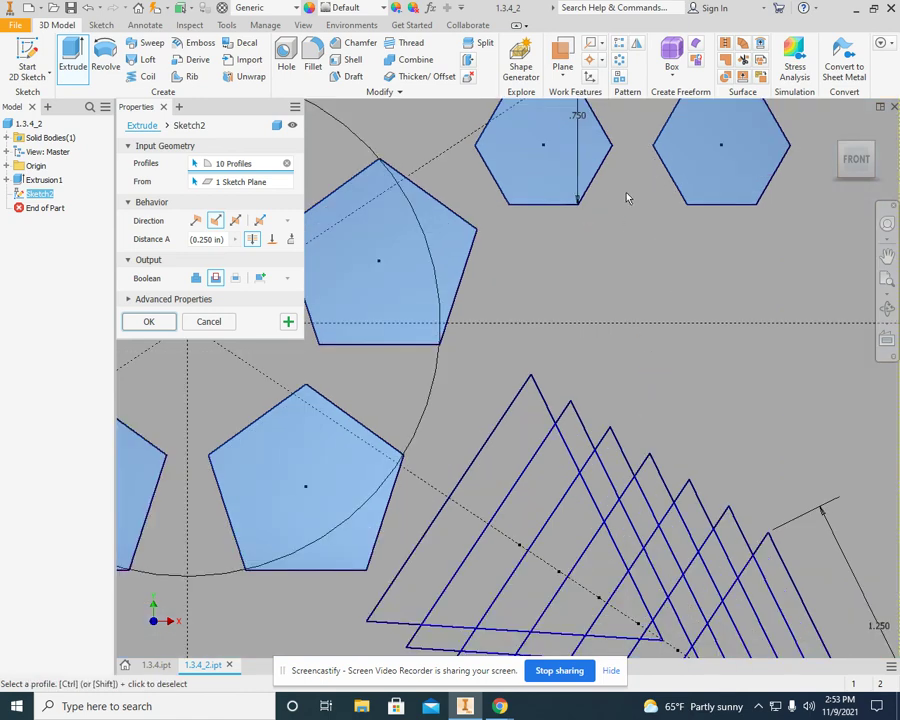
{"action": "middle_click_drag", "start_coordinate": [659, 439], "coordinate": [631, 229]}
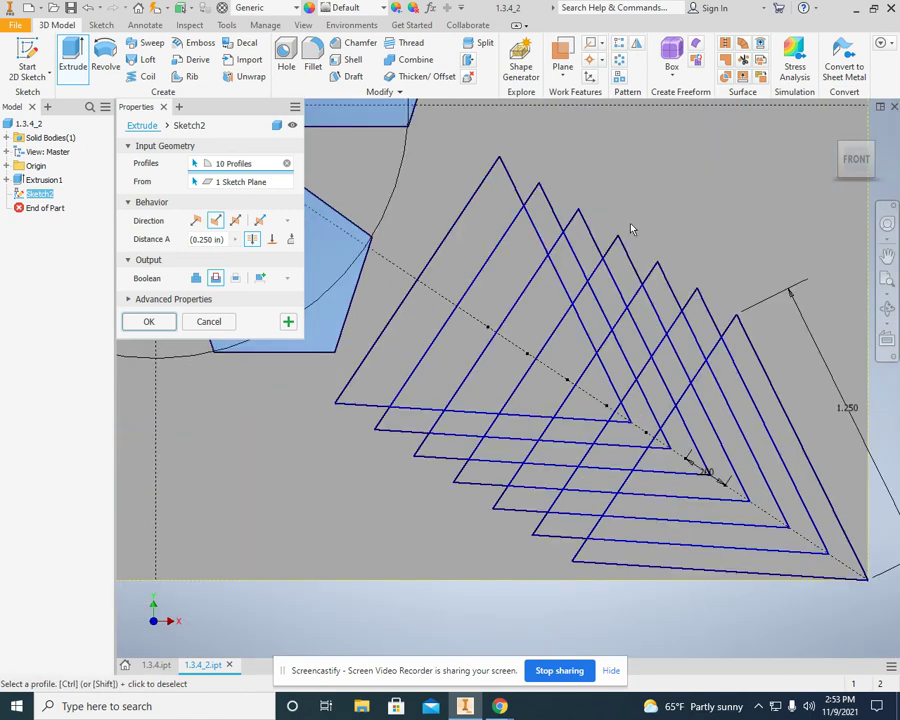
{"action": "left_click", "coordinate": [731, 384]}
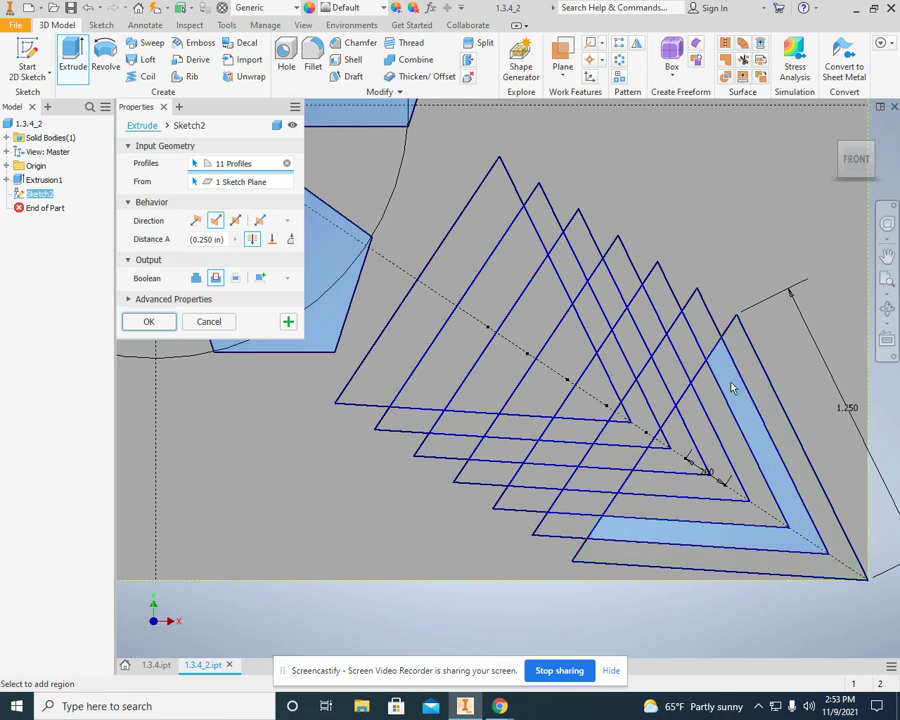
{"action": "left_click", "coordinate": [703, 337]}
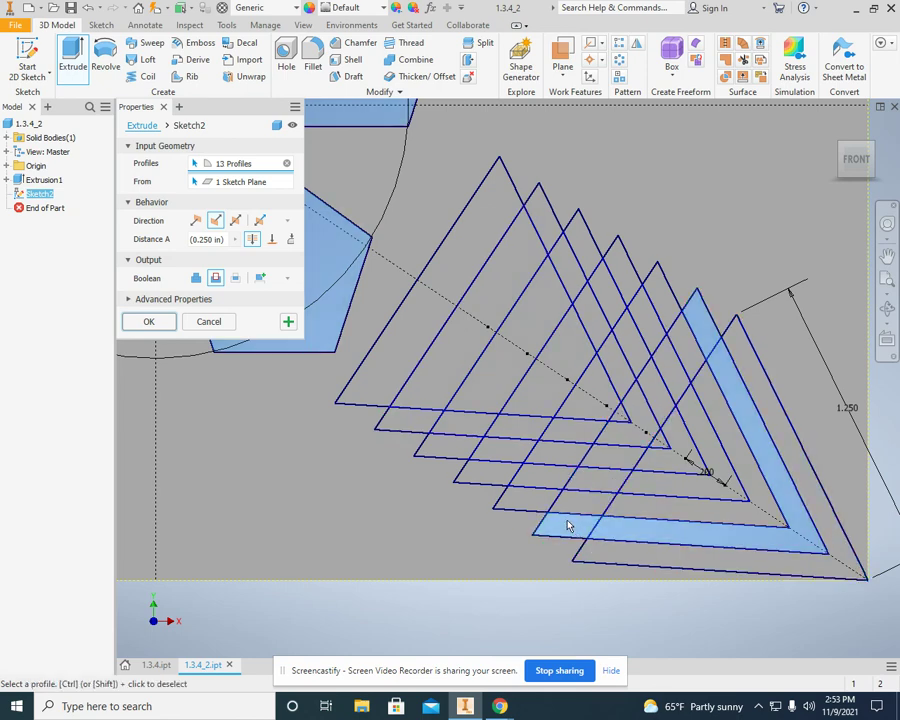
- Add every region of the V-shaped band between the fourth and fifth triangles from the corner to the profiles
{"action": "left_click", "coordinate": [501, 479]}
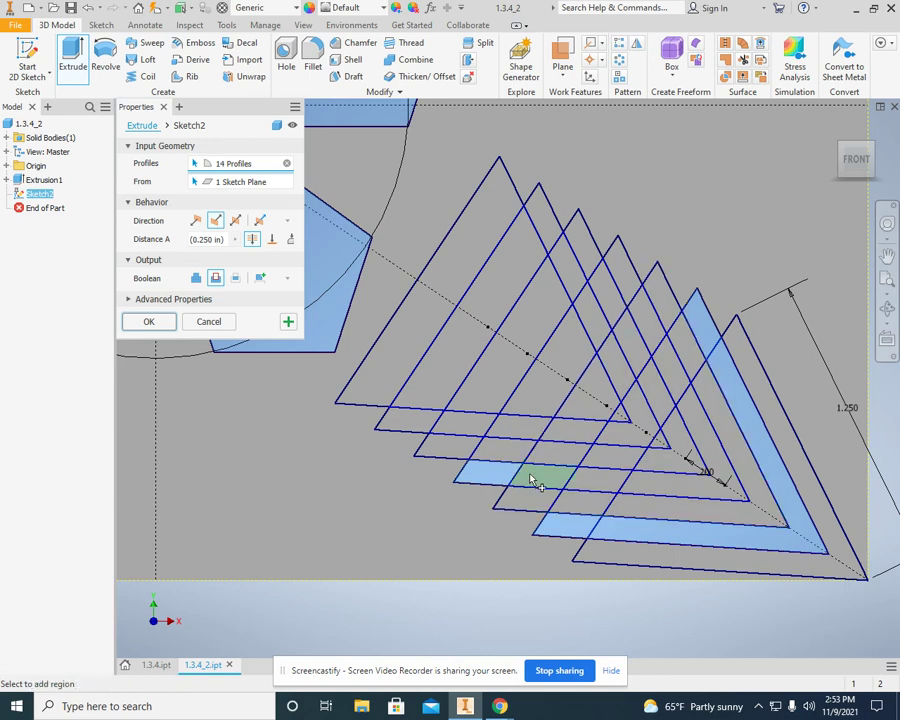
{"action": "left_click", "coordinate": [537, 481]}
{"action": "left_click", "coordinate": [595, 482]}
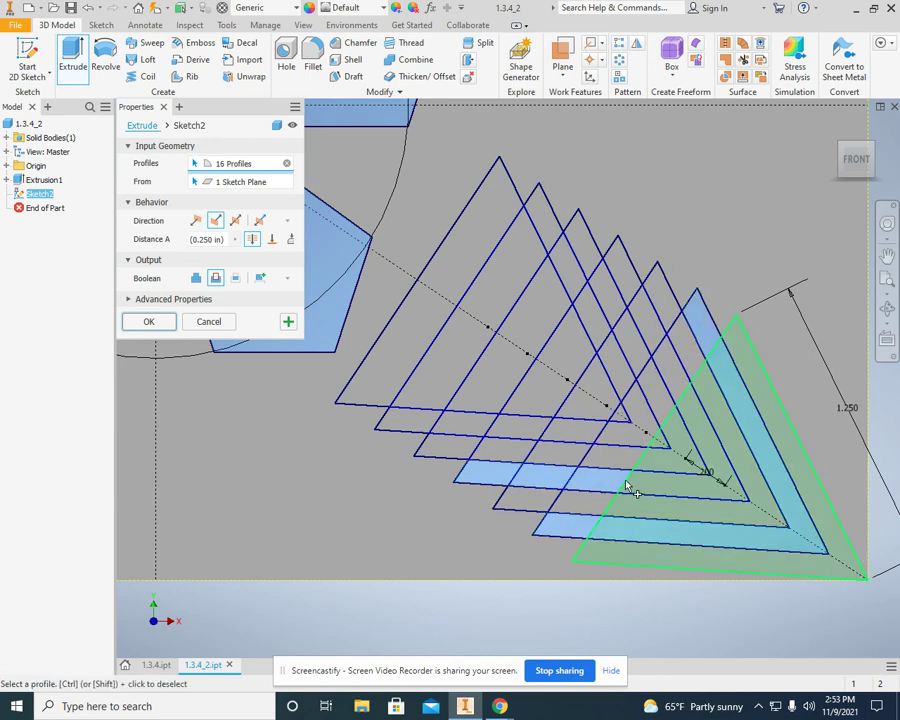
{"action": "left_click", "coordinate": [645, 485]}
{"action": "left_click", "coordinate": [668, 352]}
{"action": "left_click", "coordinate": [667, 340]}
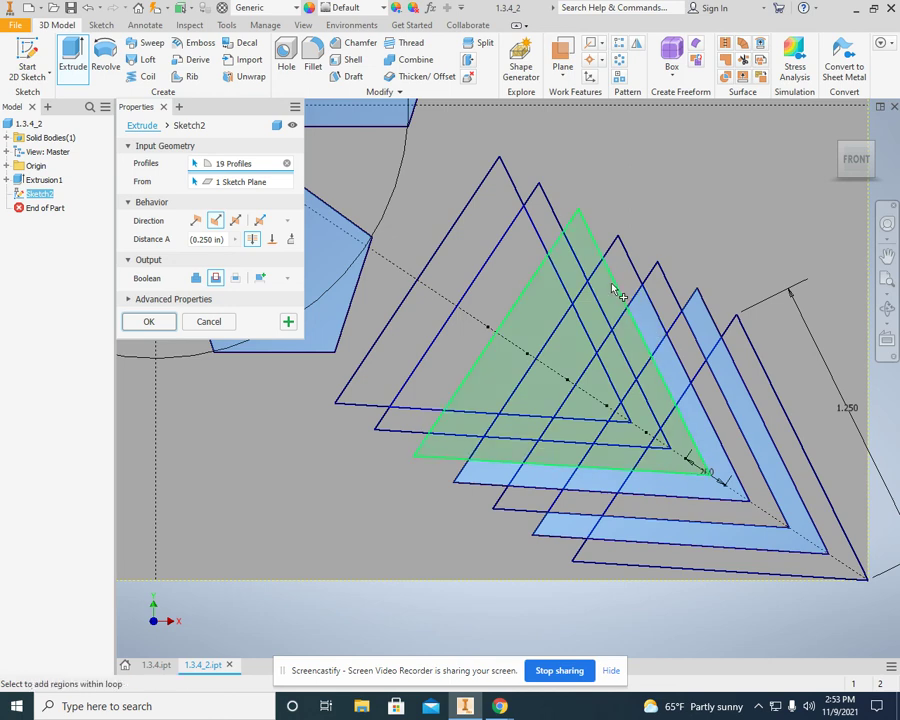
{"action": "left_click", "coordinate": [622, 283]}
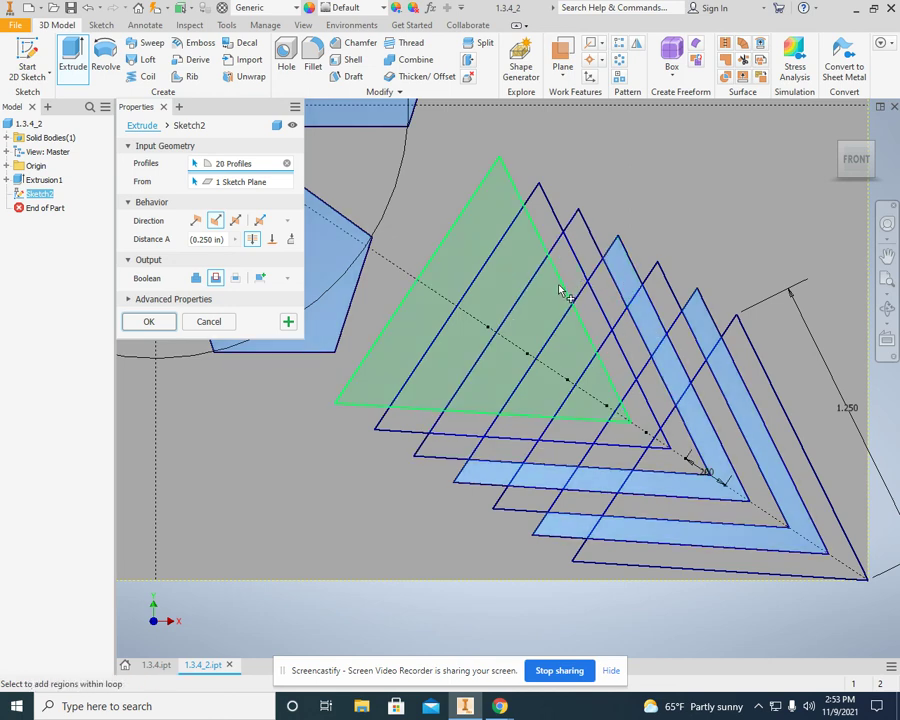
- Add every region of the V-shaped band between the sixth and seventh triangles from the corner to the profiles
{"action": "left_click", "coordinate": [549, 228]}
{"action": "left_click", "coordinate": [569, 263]}
{"action": "left_click", "coordinate": [590, 308]}
{"action": "left_click", "coordinate": [614, 367]}
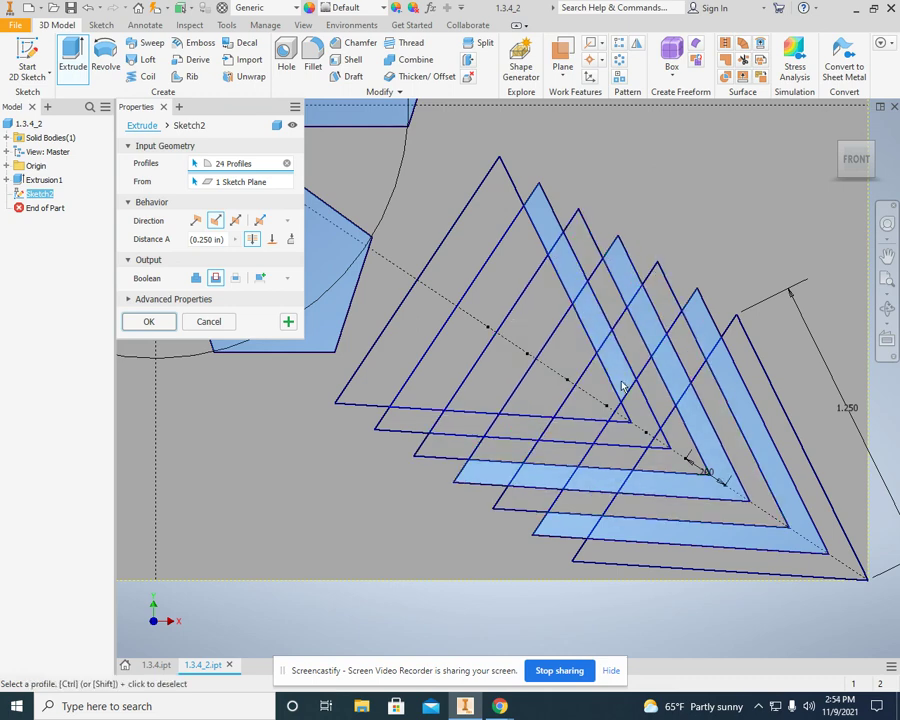
{"action": "left_click", "coordinate": [634, 420]}
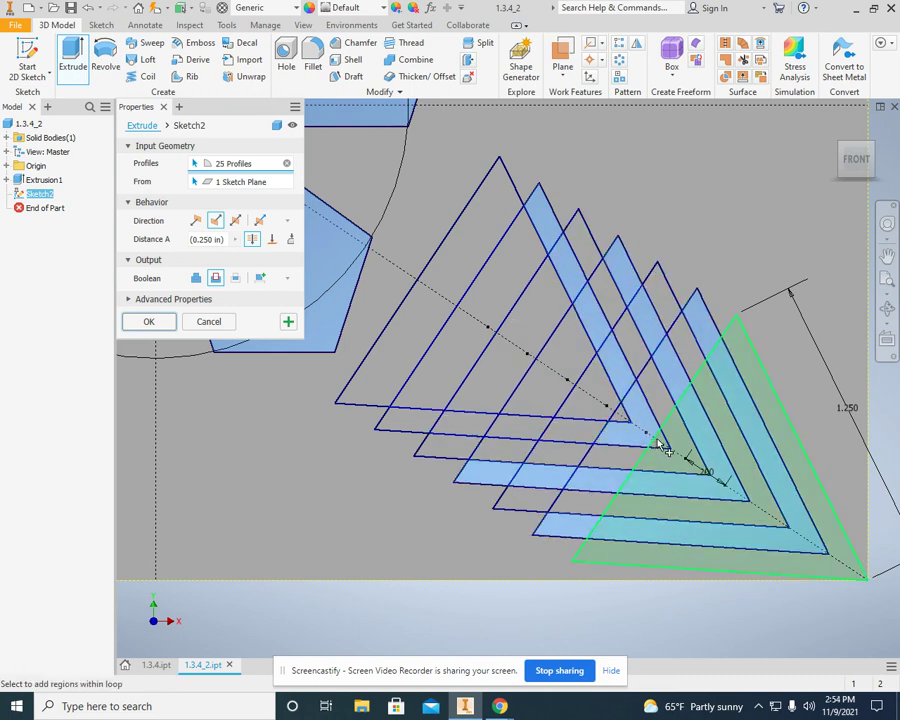
{"action": "scroll", "coordinate": [662, 448], "scroll_direction": "up", "scroll_amount": 3}
{"action": "left_click", "coordinate": [665, 448]}
{"action": "scroll", "coordinate": [662, 446], "scroll_direction": "down", "scroll_amount": 3}
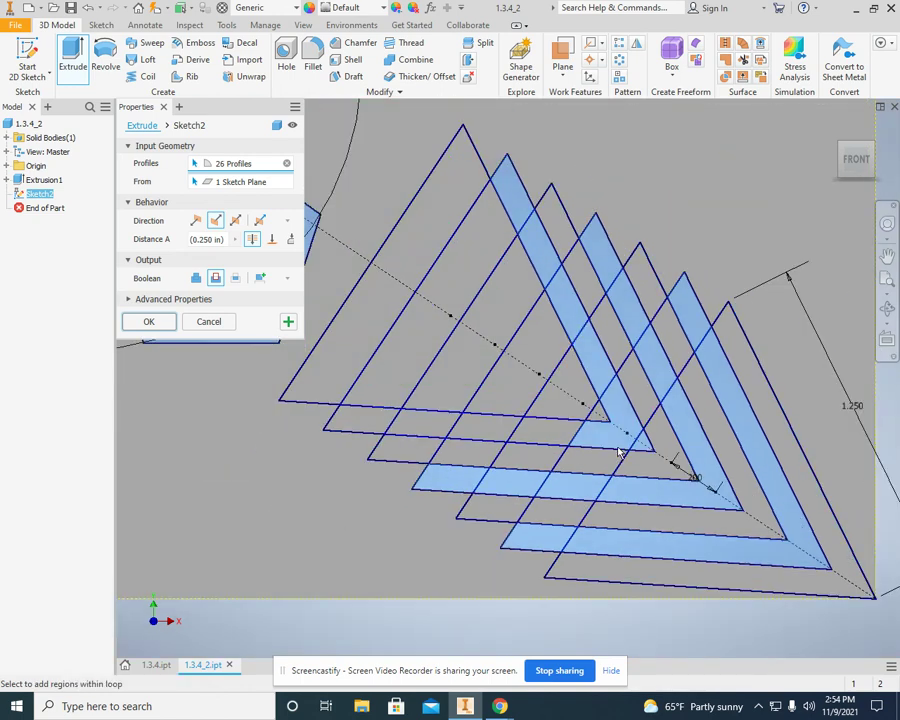
{"action": "left_click", "coordinate": [531, 432]}
{"action": "left_click", "coordinate": [492, 435]}
{"action": "left_click", "coordinate": [412, 428]}
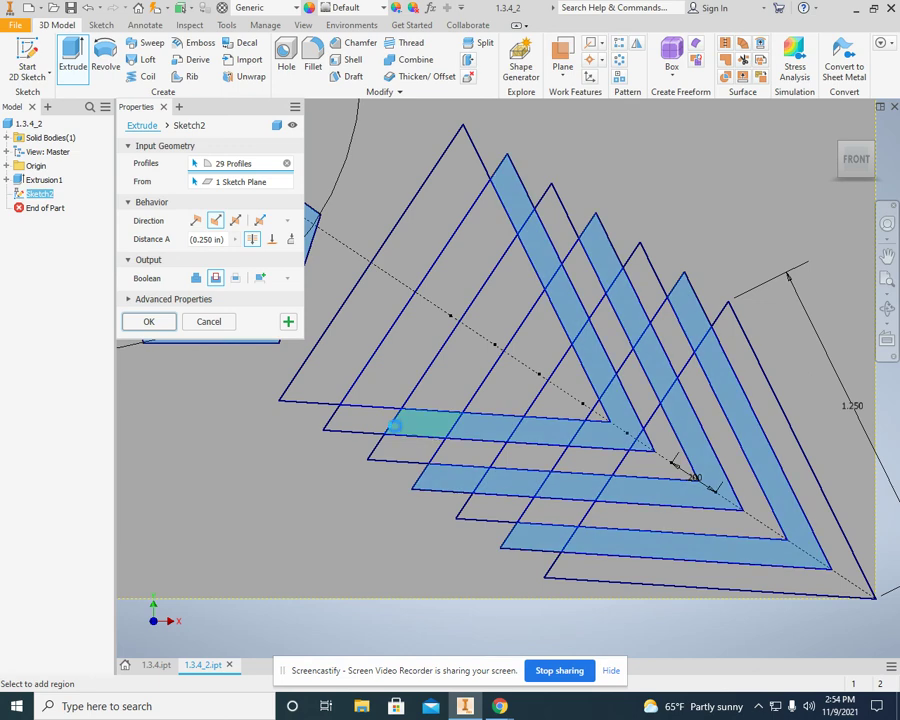
{"action": "left_click", "coordinate": [352, 426]}
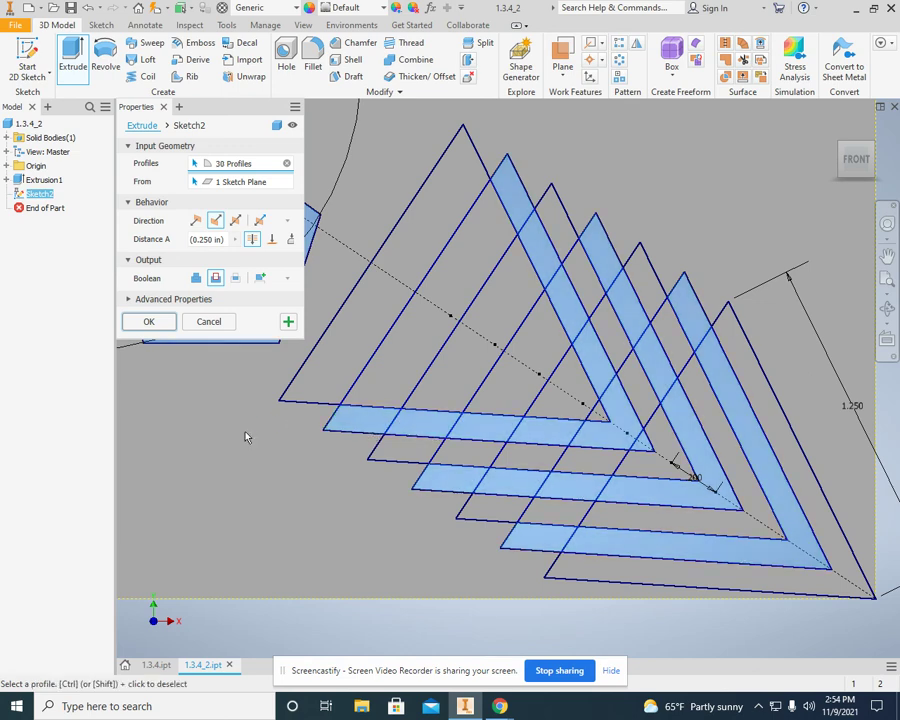
- Cut the selected pentagons, hexagons and triangle bands through the full plate thickness
{"action": "scroll", "coordinate": [247, 436], "scroll_direction": "down", "scroll_amount": 3}
{"action": "middle_click_drag", "start_coordinate": [247, 436], "coordinate": [416, 460]}
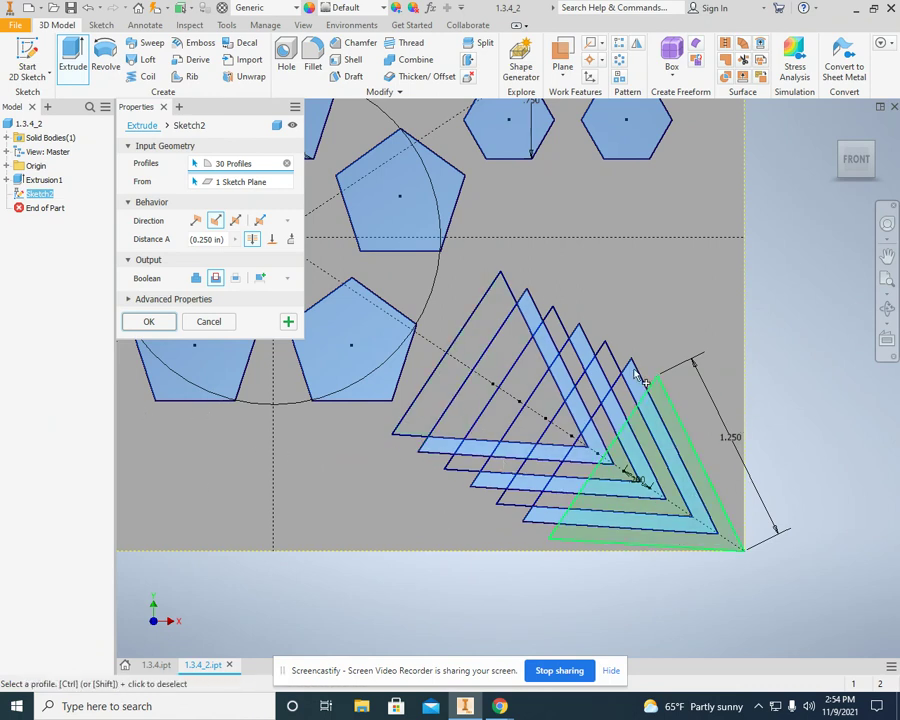
{"action": "left_click", "coordinate": [146, 322]}
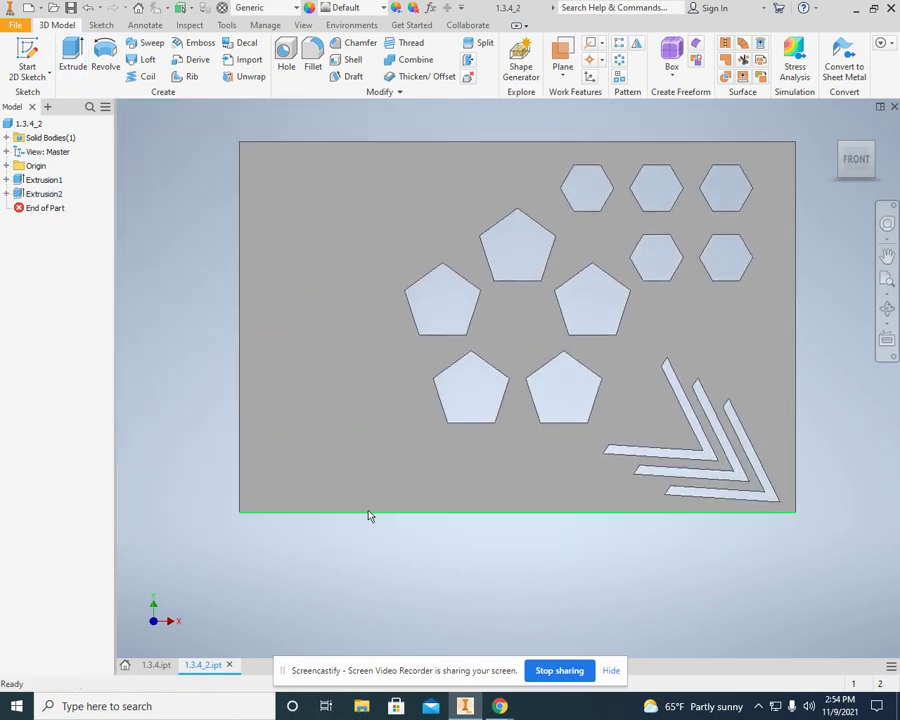
- Start a sketch on the plate's front face and add a text box with the maker's surname near the upper-left corner
{"action": "left_click", "coordinate": [20, 46]}
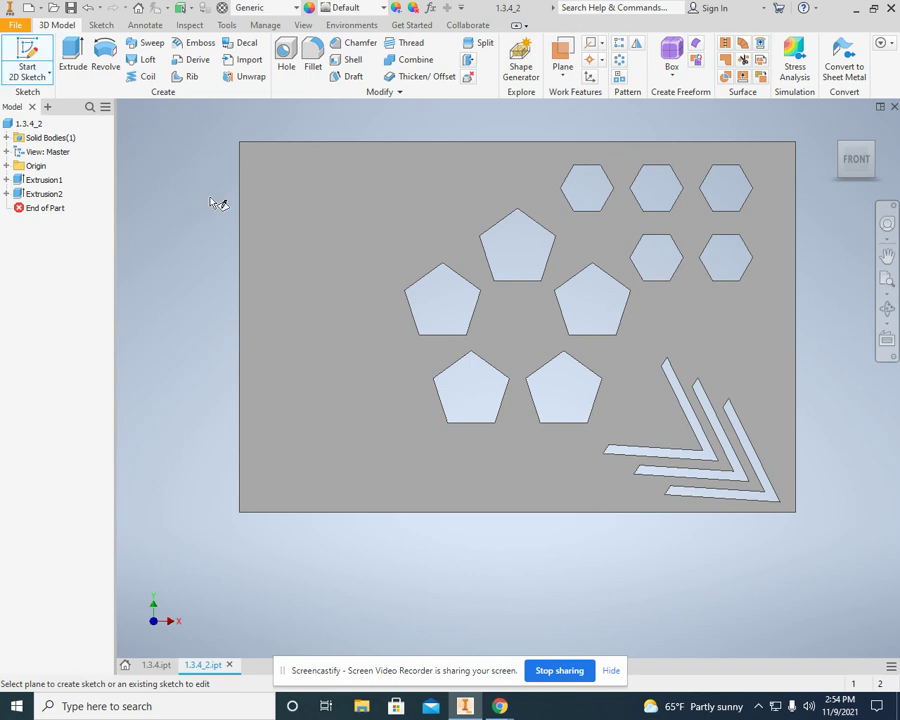
{"action": "left_click", "coordinate": [290, 196]}
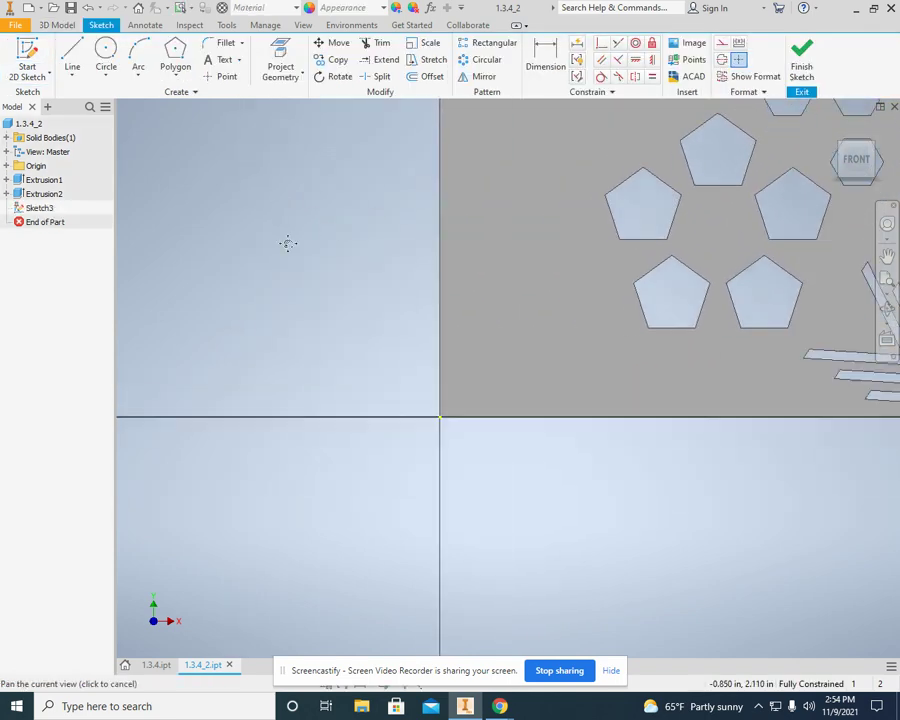
{"action": "left_click", "coordinate": [224, 60]}
{"action": "left_click", "coordinate": [327, 136]}
{"action": "left_click", "coordinate": [416, 242]}
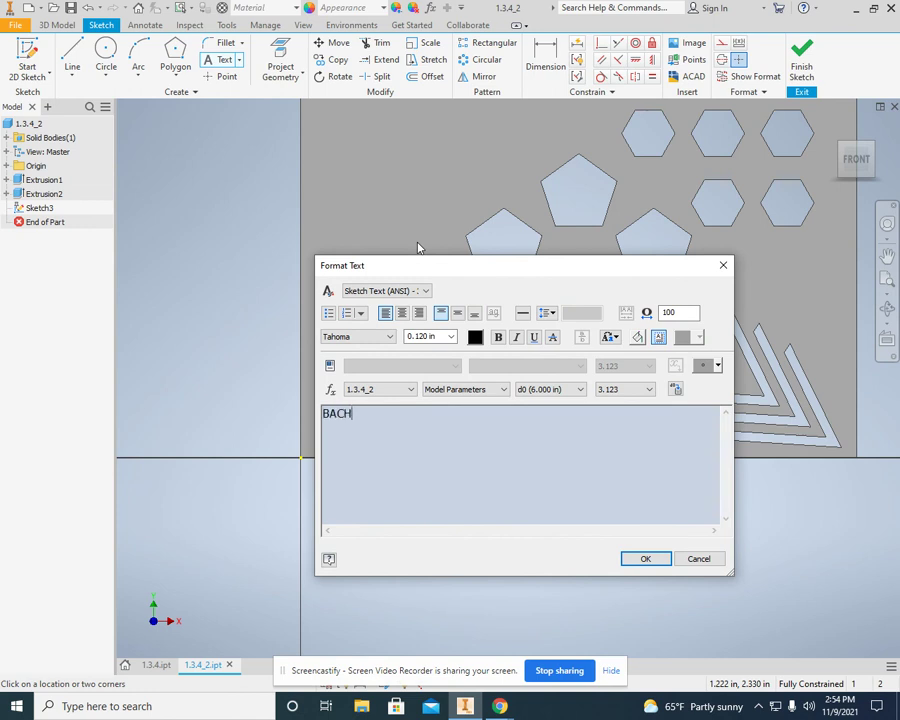
{"action": "left_click", "coordinate": [645, 558]}
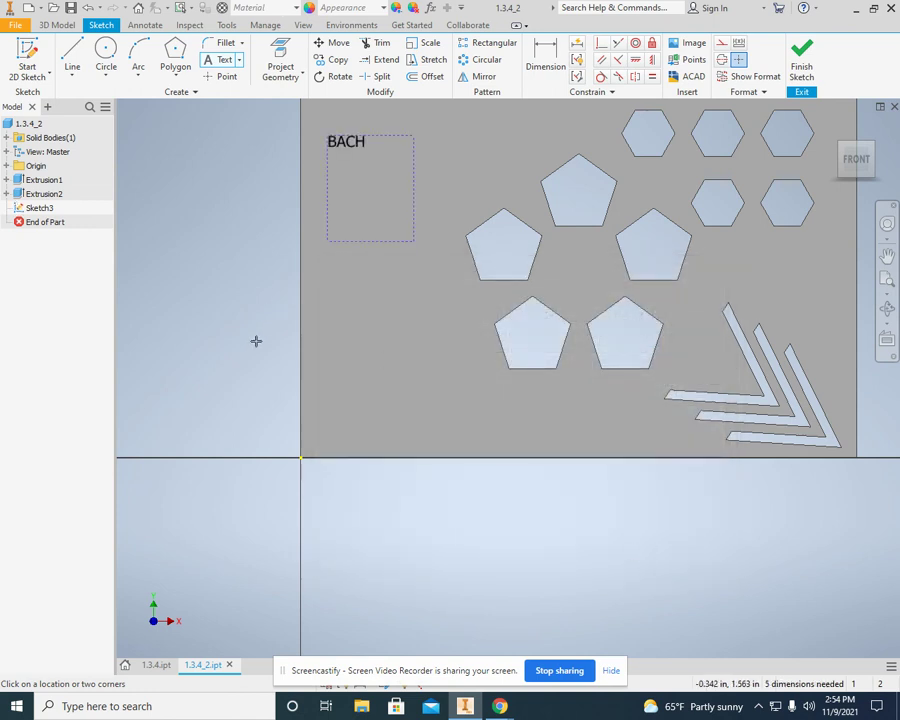
{"action": "left_click", "coordinate": [344, 274]}
{"action": "left_click", "coordinate": [723, 265]}
{"action": "left_click", "coordinate": [588, 520]}
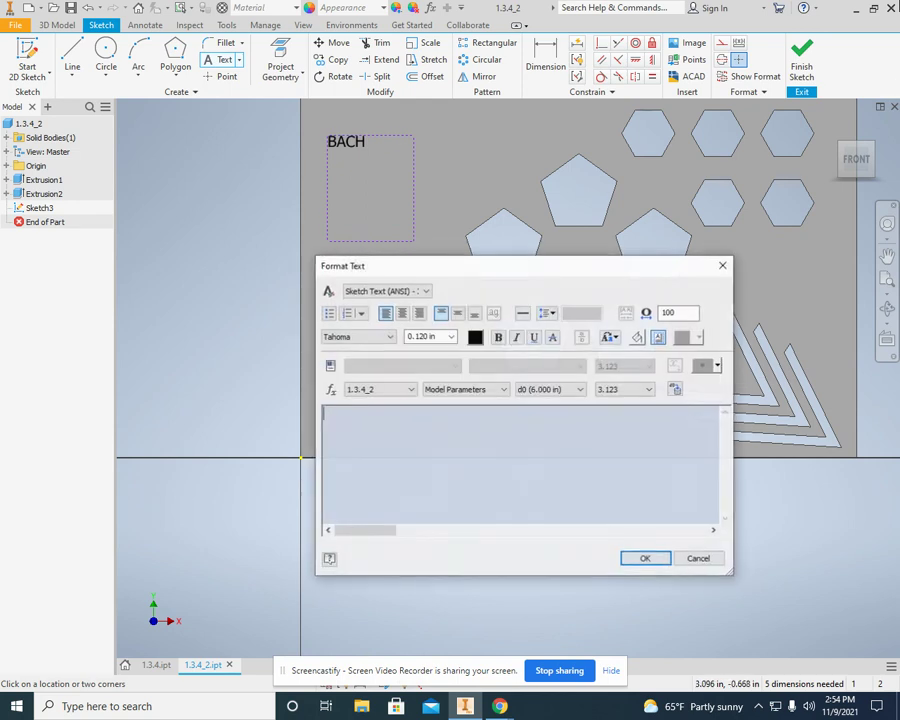
{"action": "left_click", "coordinate": [721, 262]}
- Finish the sketch containing the name text on the plate's front face
{"action": "left_click", "coordinate": [802, 56]}
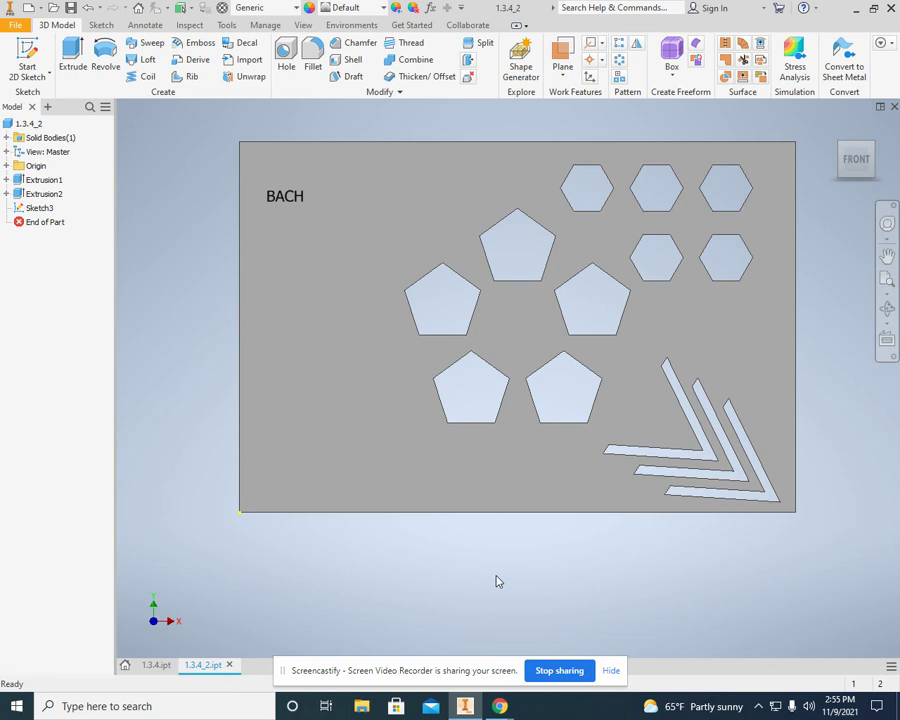
{"action": "mouse_move", "coordinate": [506, 714]}
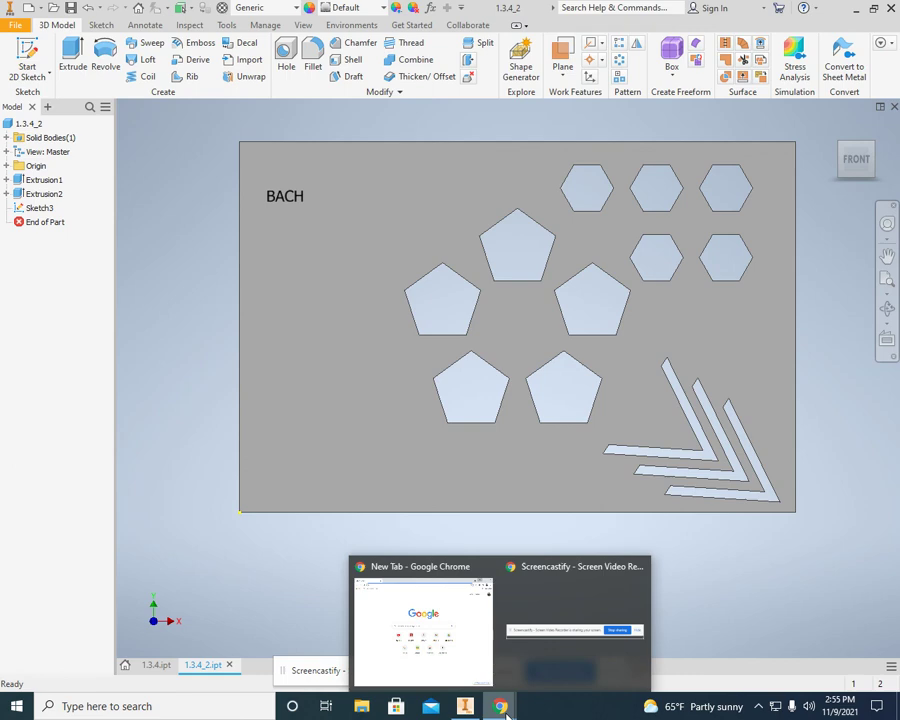